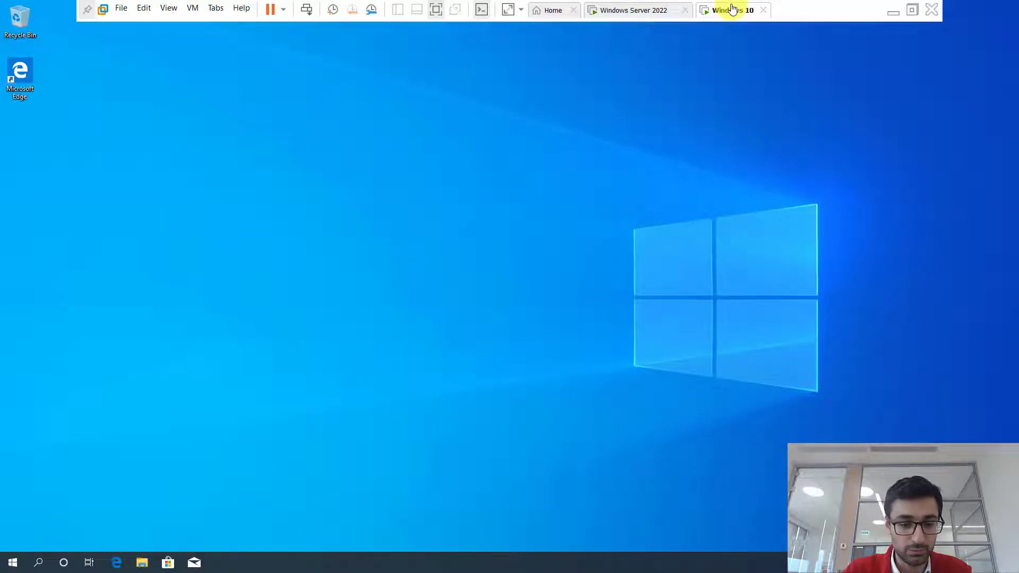
- Sign in to the Windows Server 2022 VM as Administrator and cancel the Shutdown Event Tracker
{"action": "left_click", "coordinate": [632, 9]}
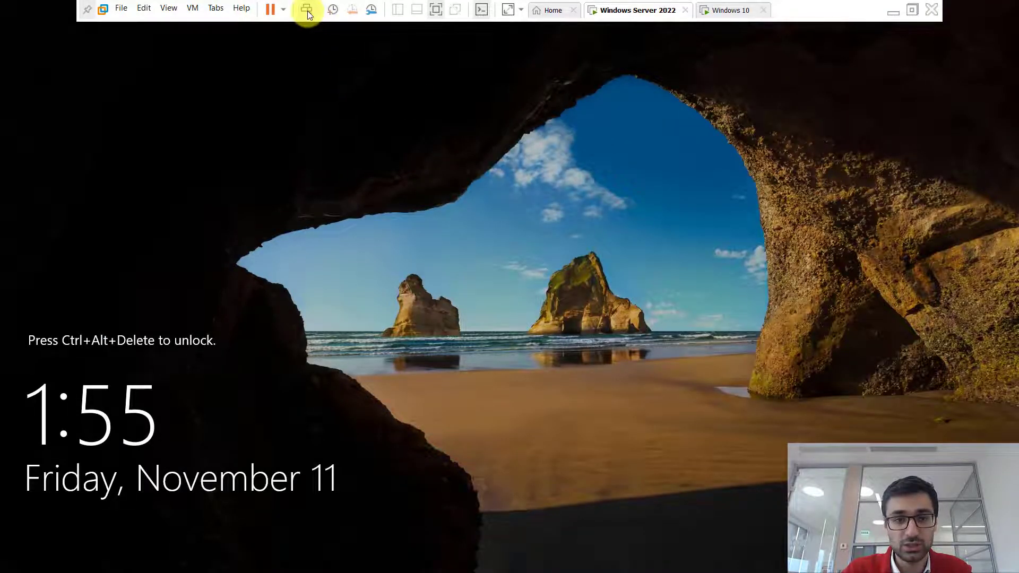
{"action": "left_click", "coordinate": [307, 10]}
{"action": "type", "text": "Pa$$w0rd"}
{"action": "key", "text": "Return"}
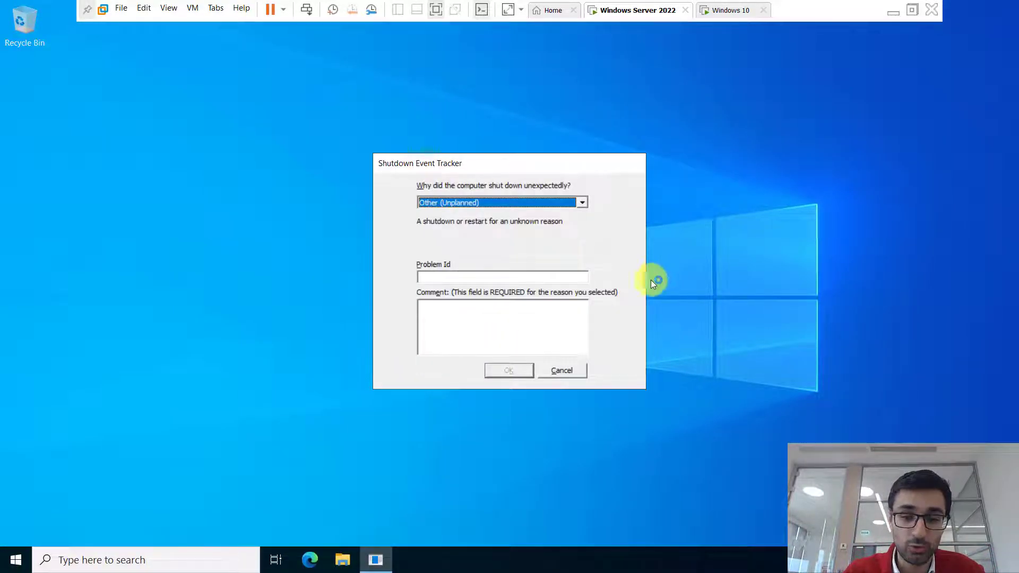
{"action": "left_click", "coordinate": [561, 369]}
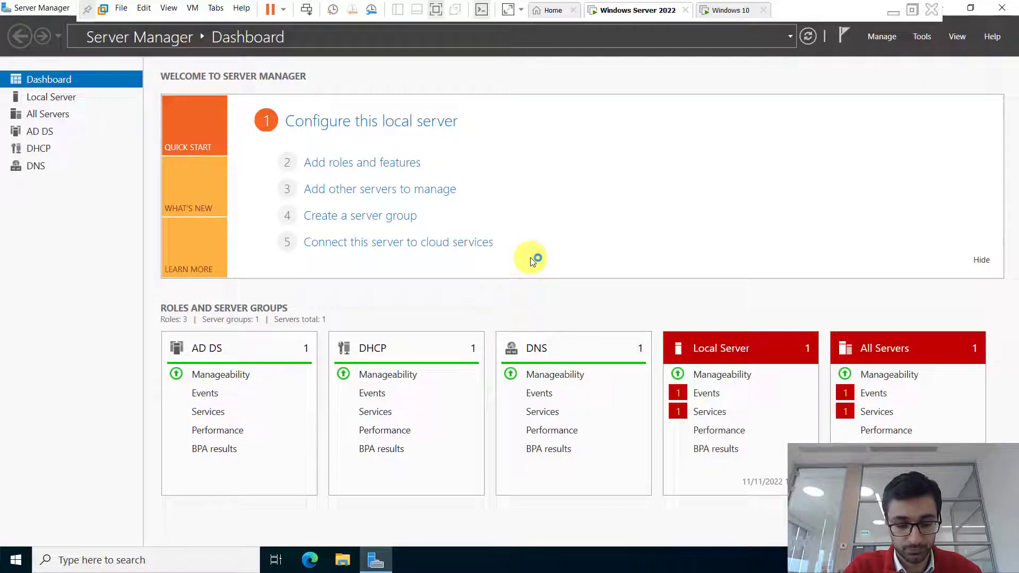
{"action": "key", "text": "super+e"}
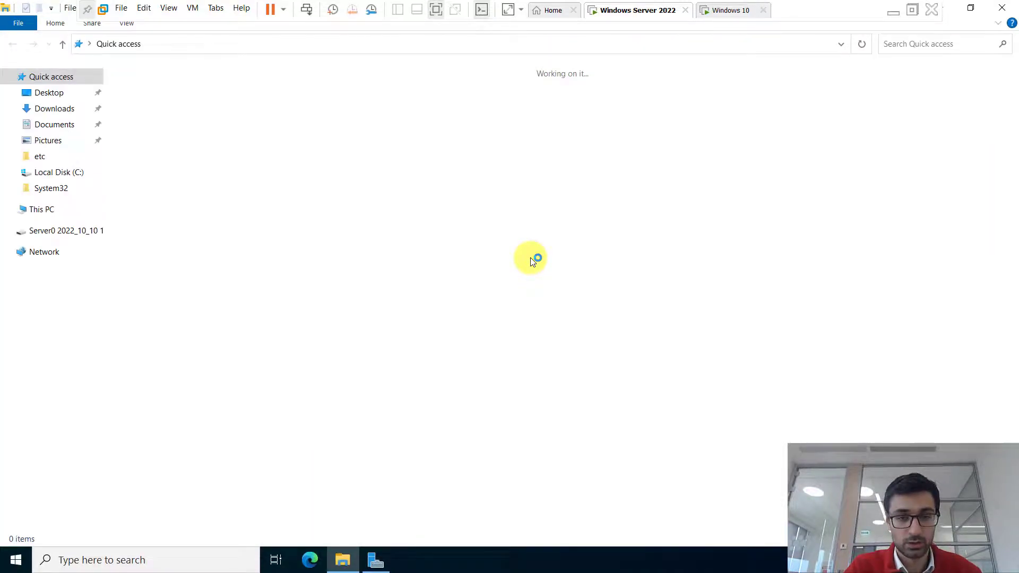
- Open Local Disk (C:) from This PC and add a new folder named HiddenFiles
{"action": "left_click", "coordinate": [43, 210]}
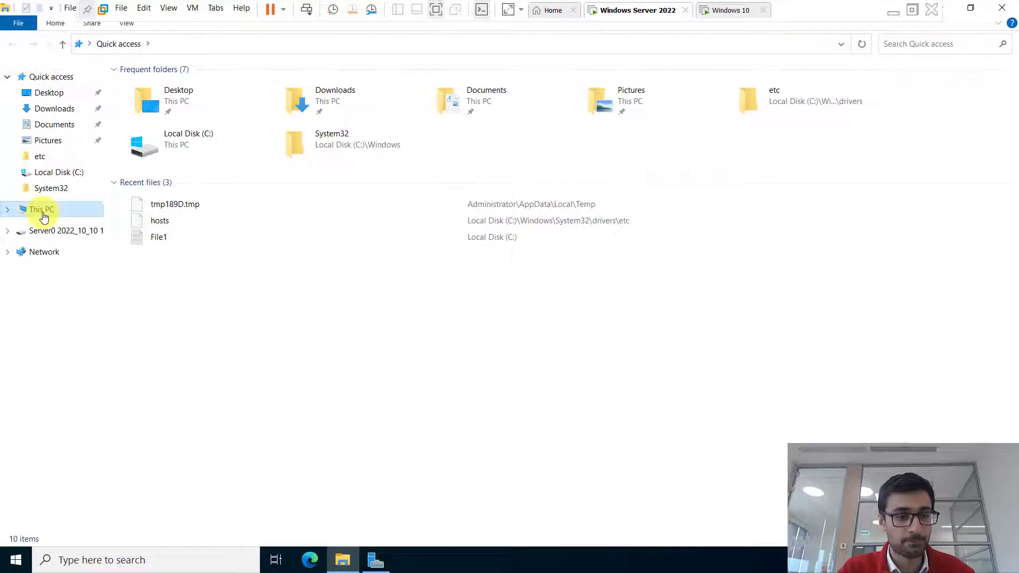
{"action": "left_click", "coordinate": [207, 193]}
{"action": "double_click", "coordinate": [207, 193]}
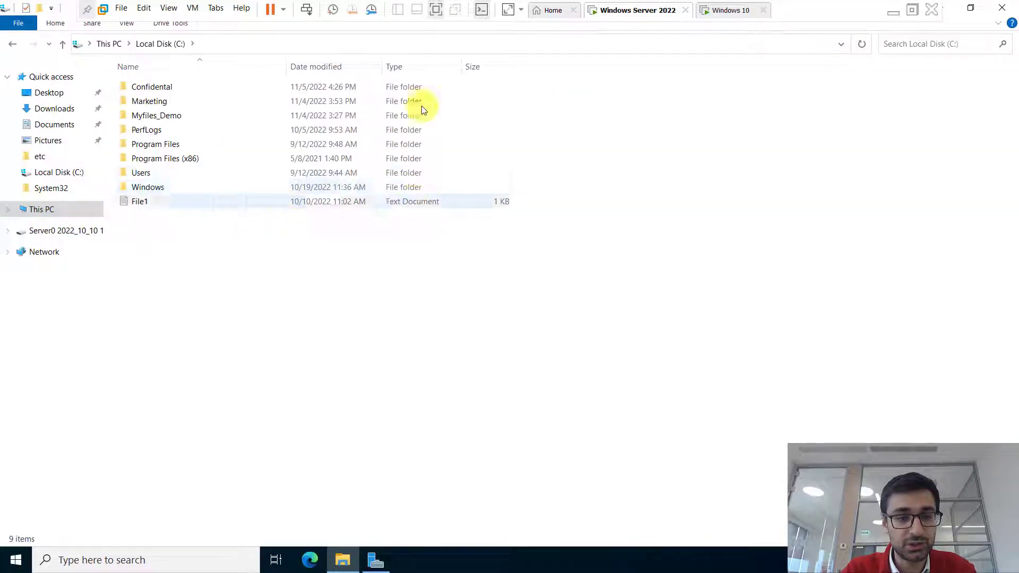
{"action": "right_click", "coordinate": [235, 268]}
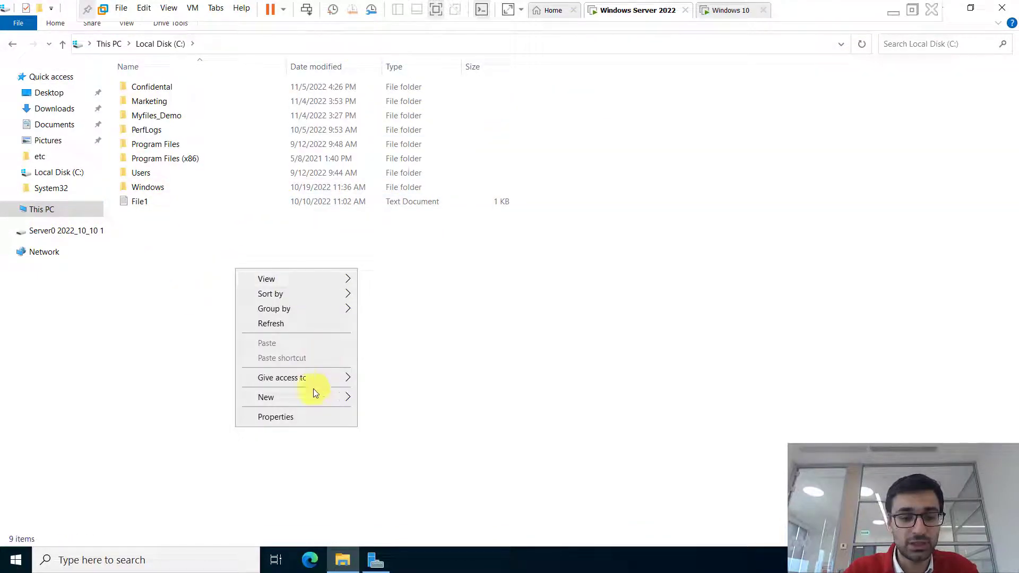
{"action": "mouse_move", "coordinate": [298, 399]}
{"action": "left_click", "coordinate": [390, 399]}
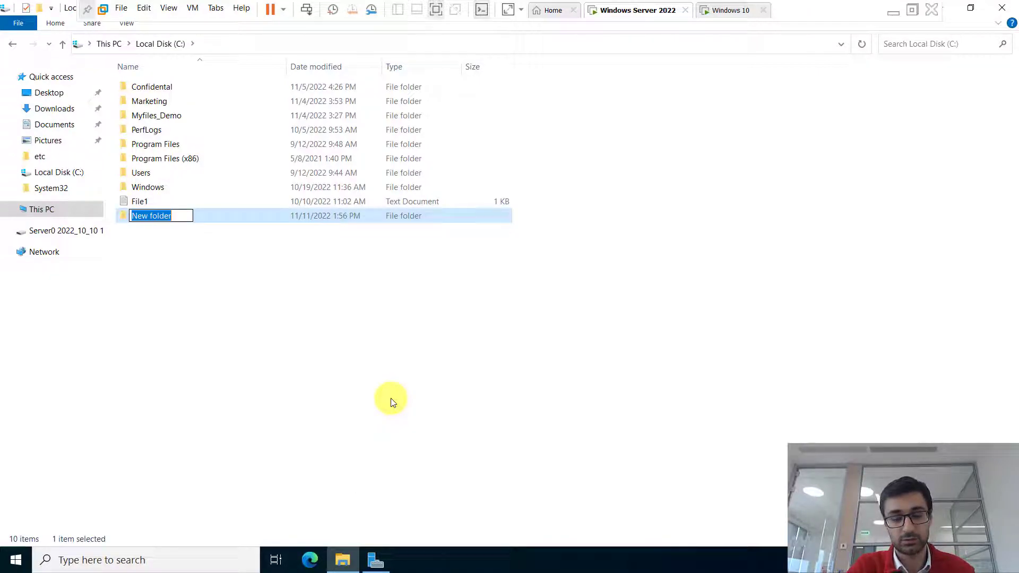
{"action": "type", "text": "Hidden"}
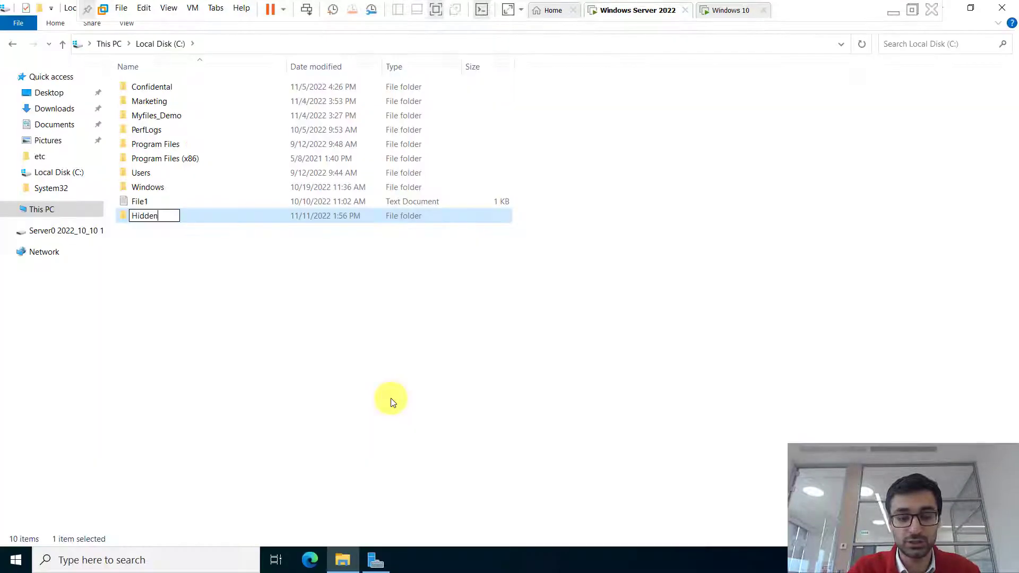
{"action": "type", "text": "Files"}
{"action": "key", "text": "Return"}
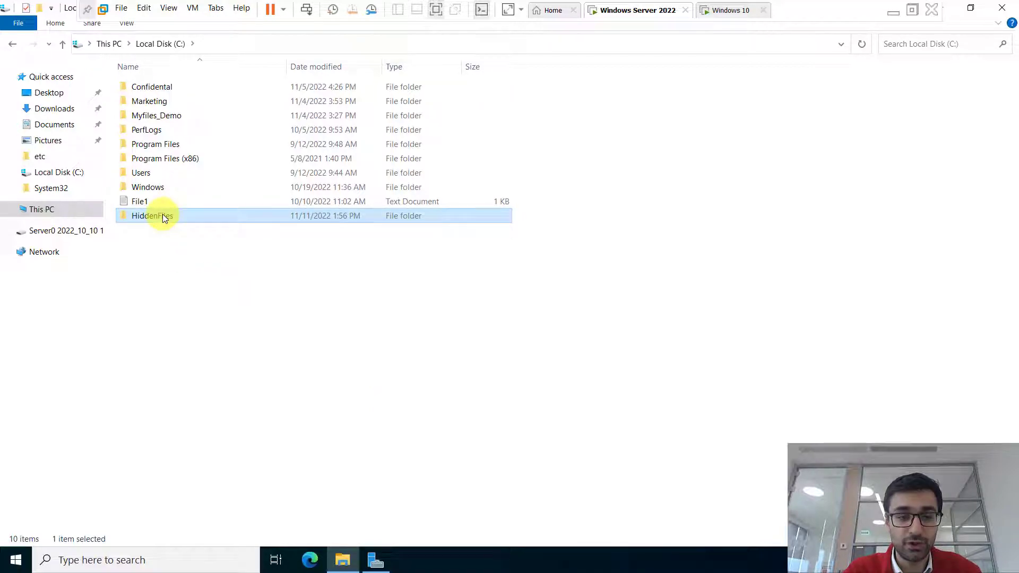
{"action": "right_click", "coordinate": [163, 215]}
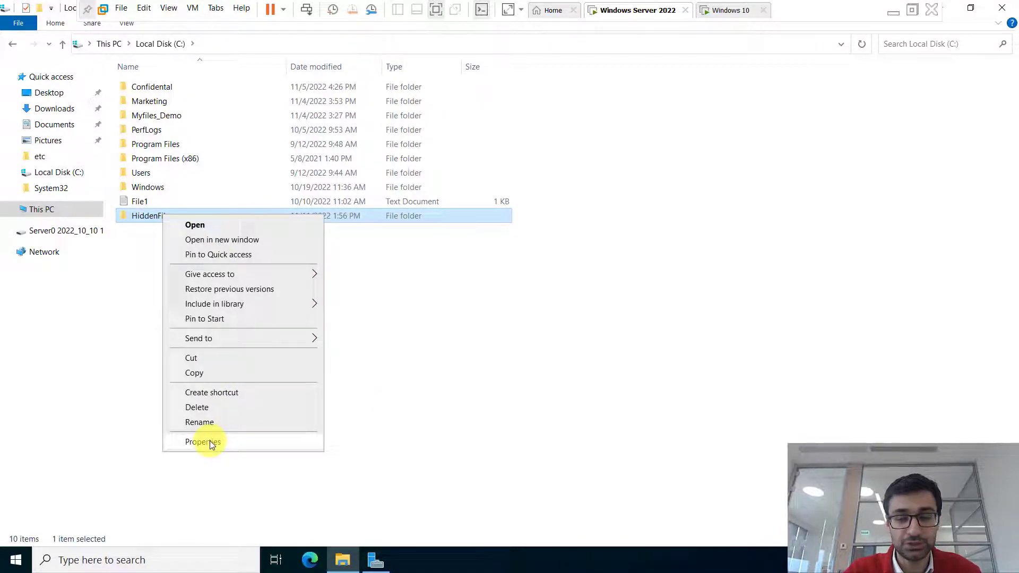
- In HiddenFiles' Advanced Sharing, enable Share this folder and change the share name to HiddenFiles$
{"action": "left_click", "coordinate": [209, 443]}
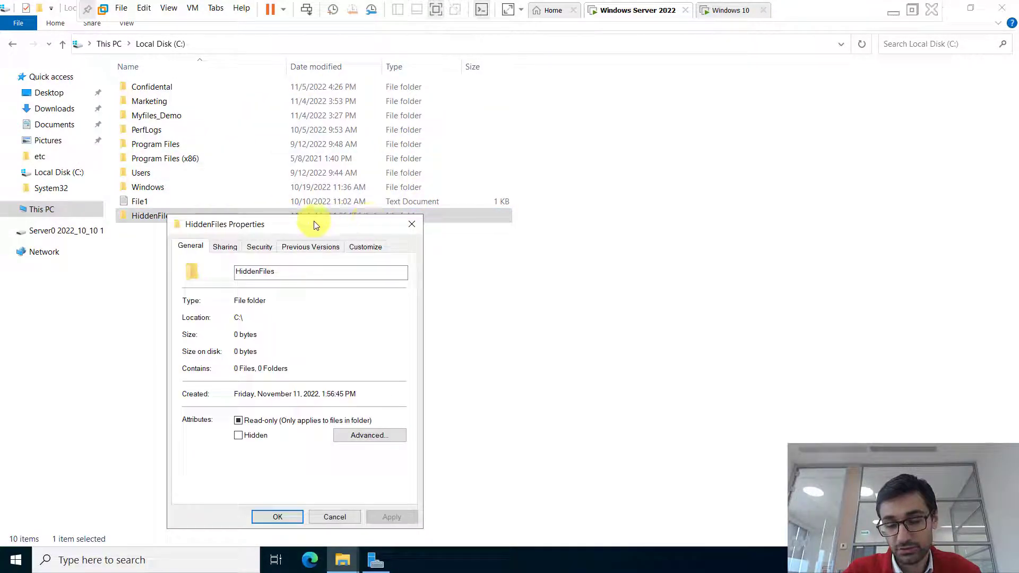
{"action": "left_click", "coordinate": [225, 247]}
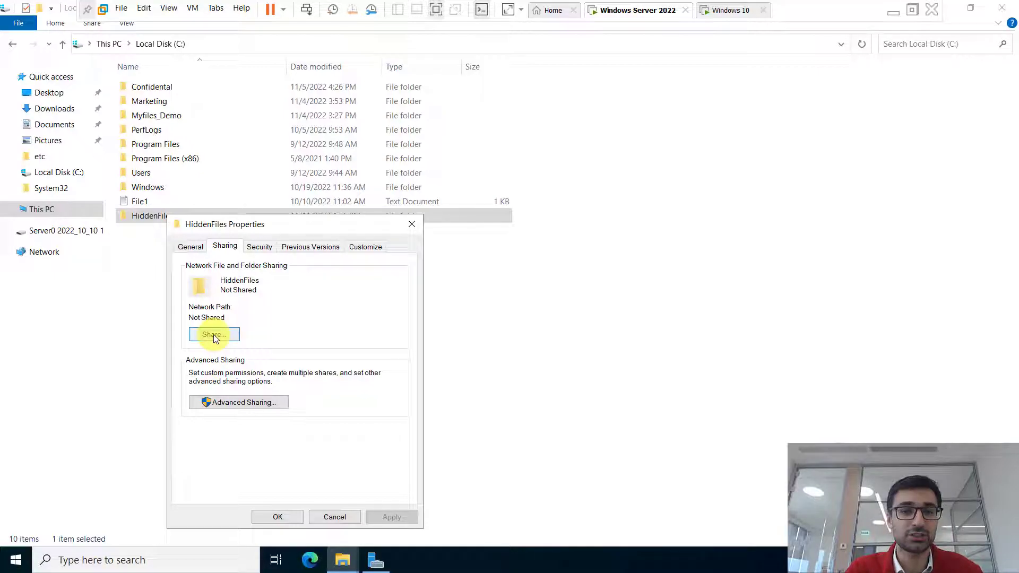
{"action": "left_click", "coordinate": [240, 403]}
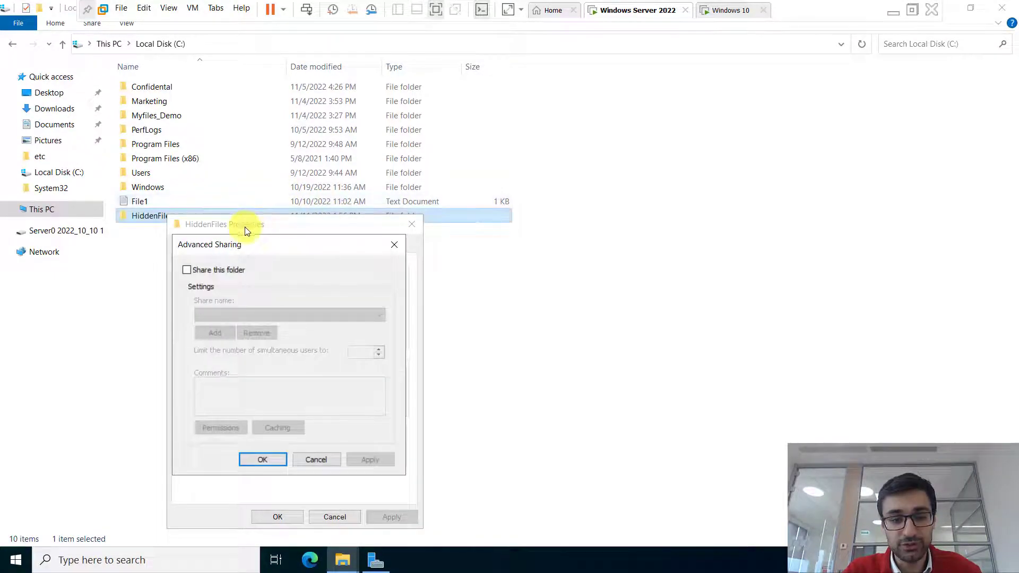
{"action": "left_click_drag", "start_coordinate": [241, 246], "coordinate": [511, 119]}
{"action": "left_click", "coordinate": [495, 142]}
{"action": "left_click", "coordinate": [510, 185]}
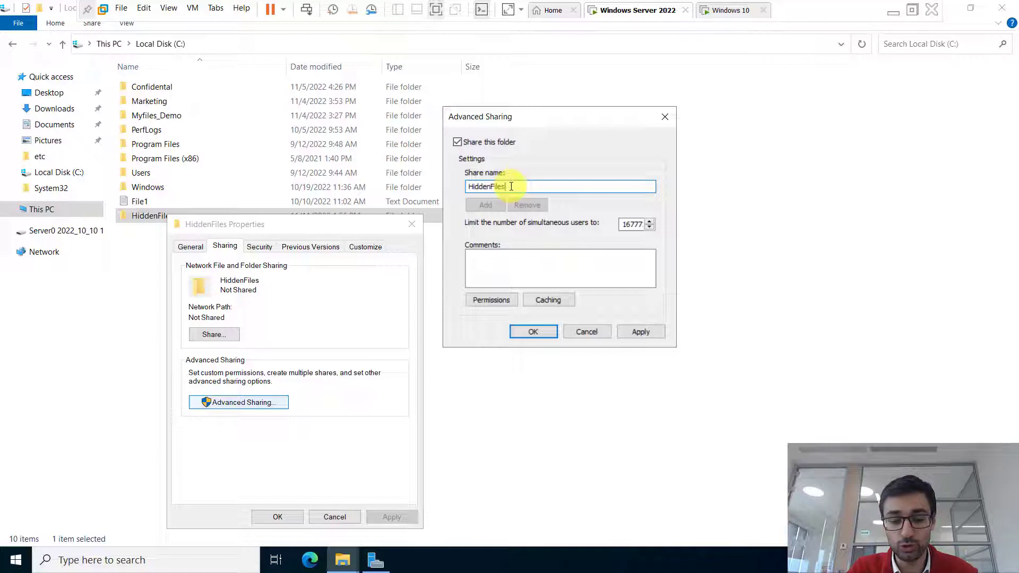
{"action": "type", "text": "$"}
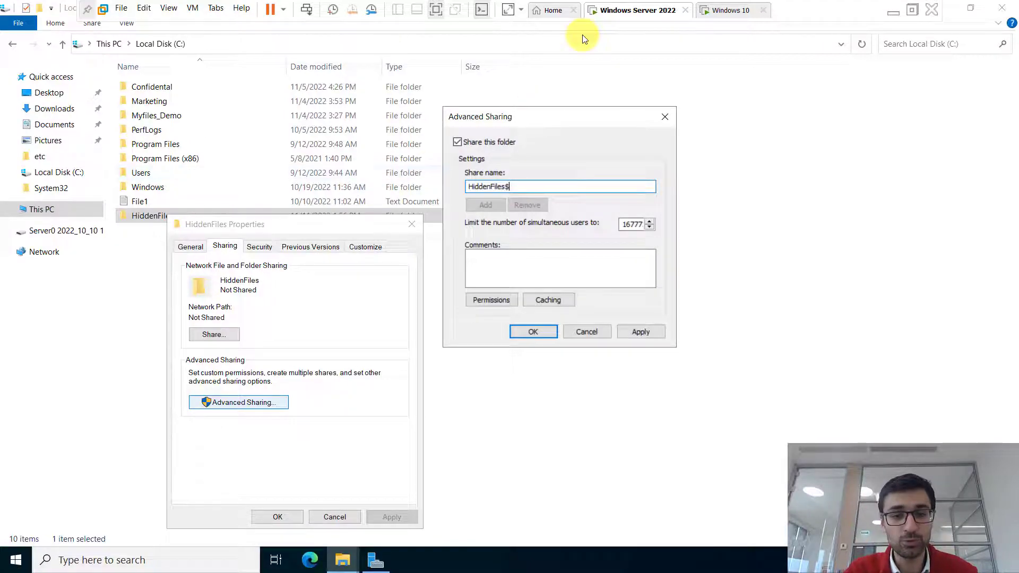
{"action": "left_click", "coordinate": [894, 8]}
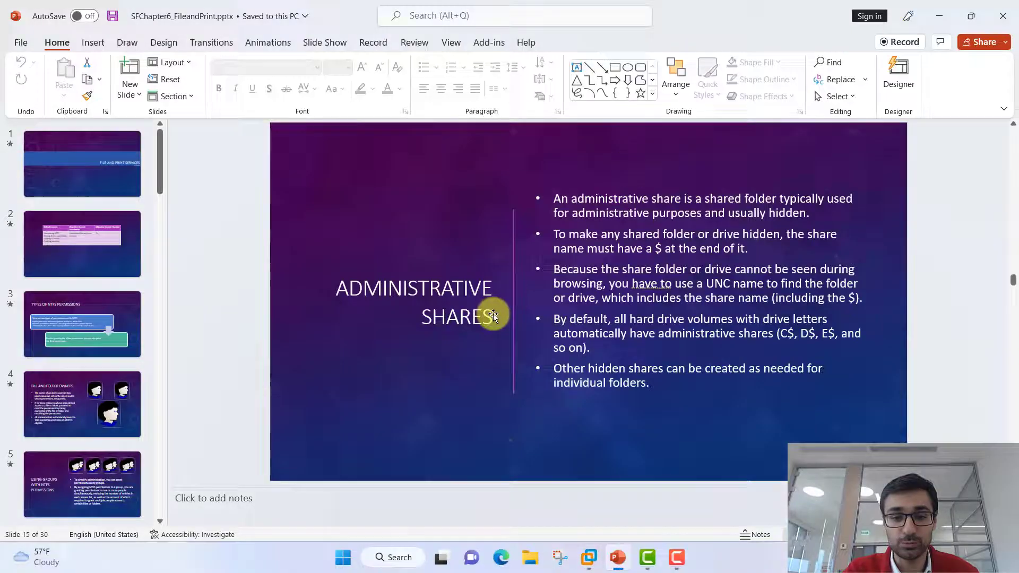
- Restore the Windows Server 2022 VM window from its taskbar thumbnail
{"action": "left_click", "coordinate": [665, 561]}
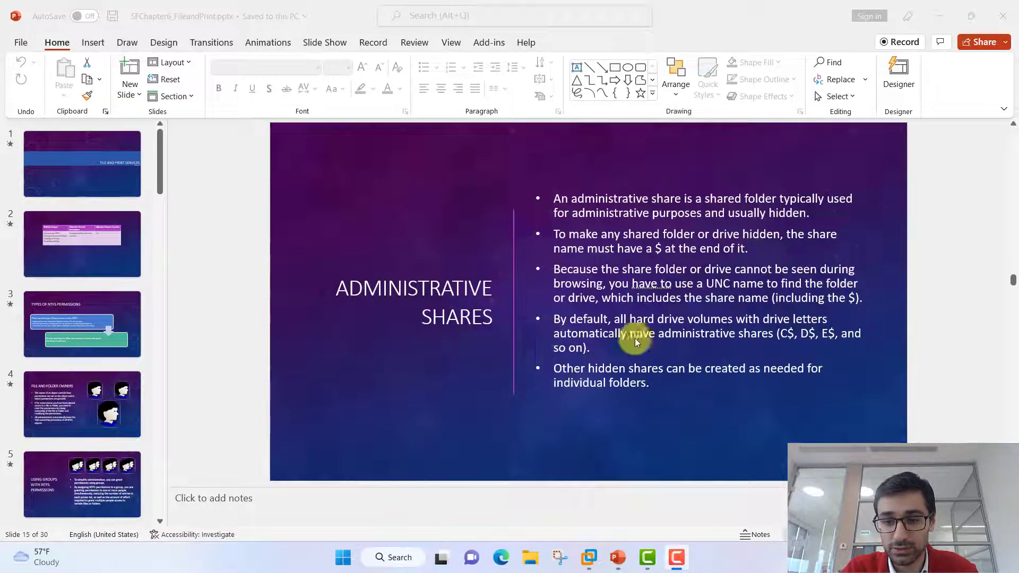
{"action": "mouse_move", "coordinate": [589, 557]}
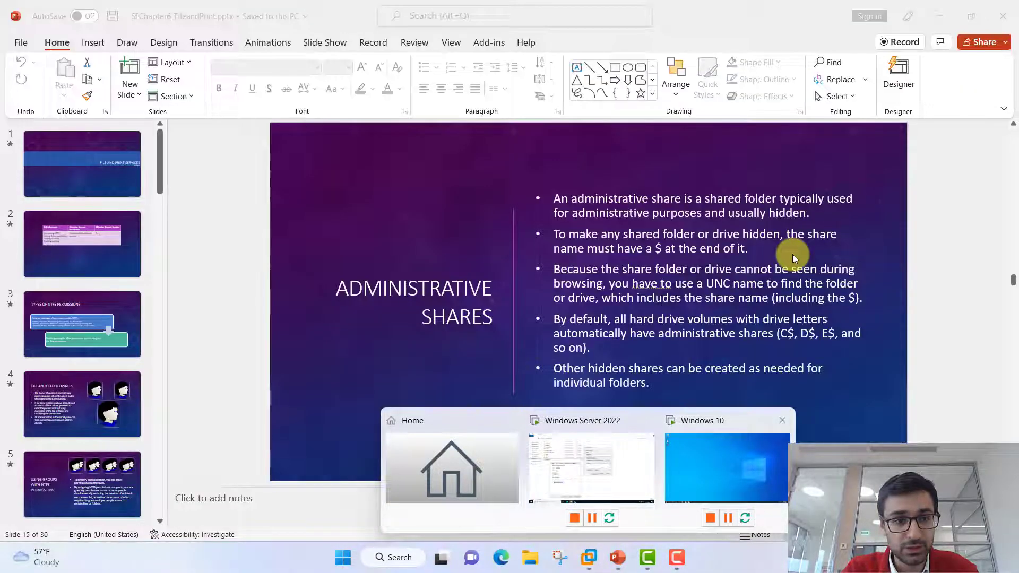
{"action": "left_click", "coordinate": [568, 465]}
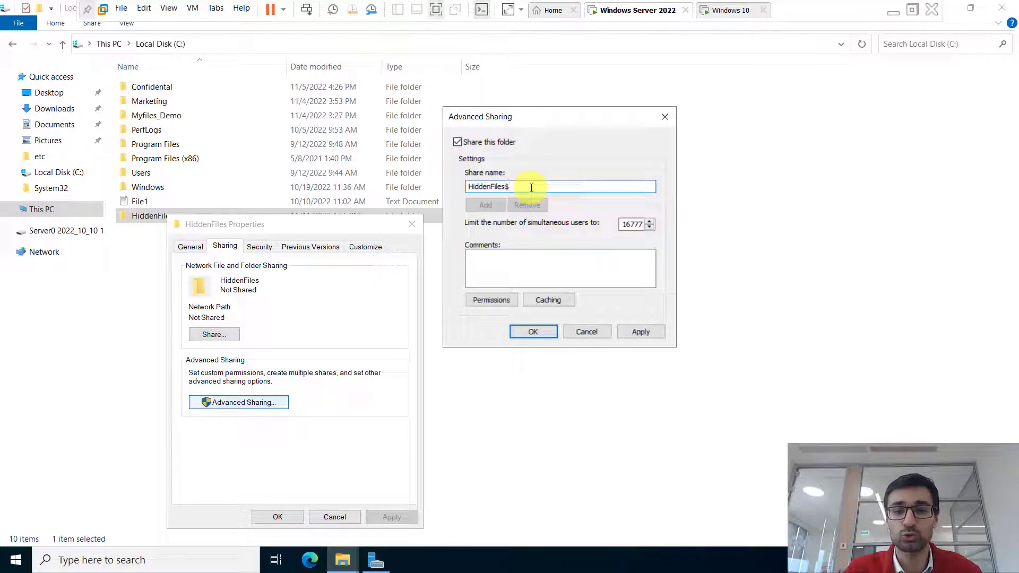
- Add the domain user to the HiddenFiles$ share permissions with Full Control allowed
{"action": "left_click", "coordinate": [491, 300]}
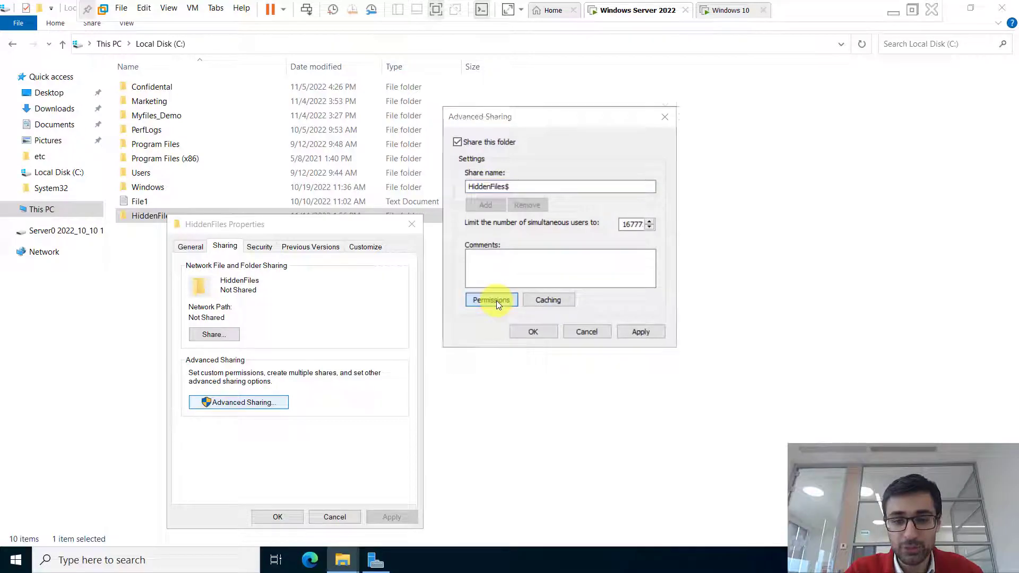
{"action": "left_click", "coordinate": [601, 254]}
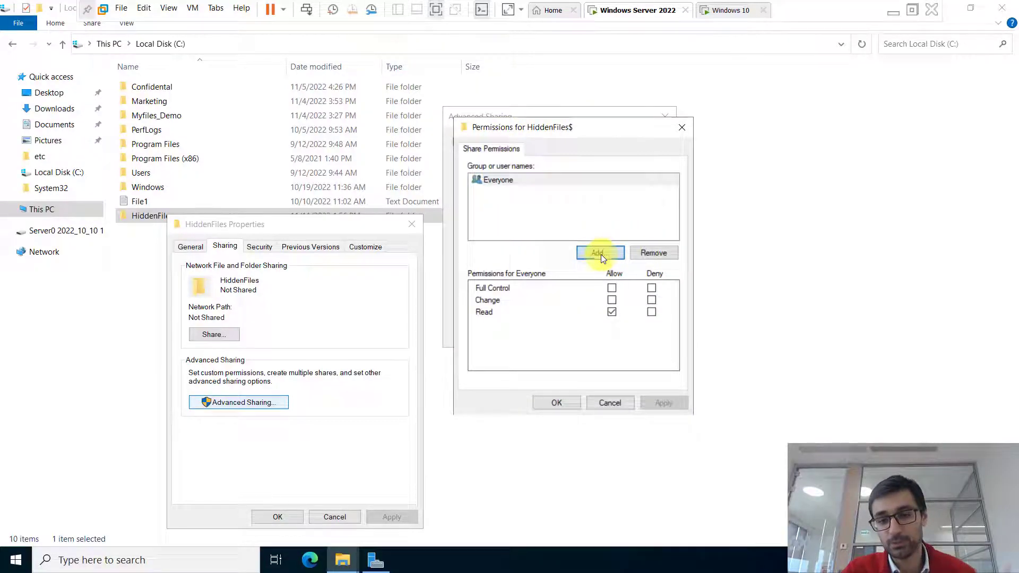
{"action": "type", "text": "java"}
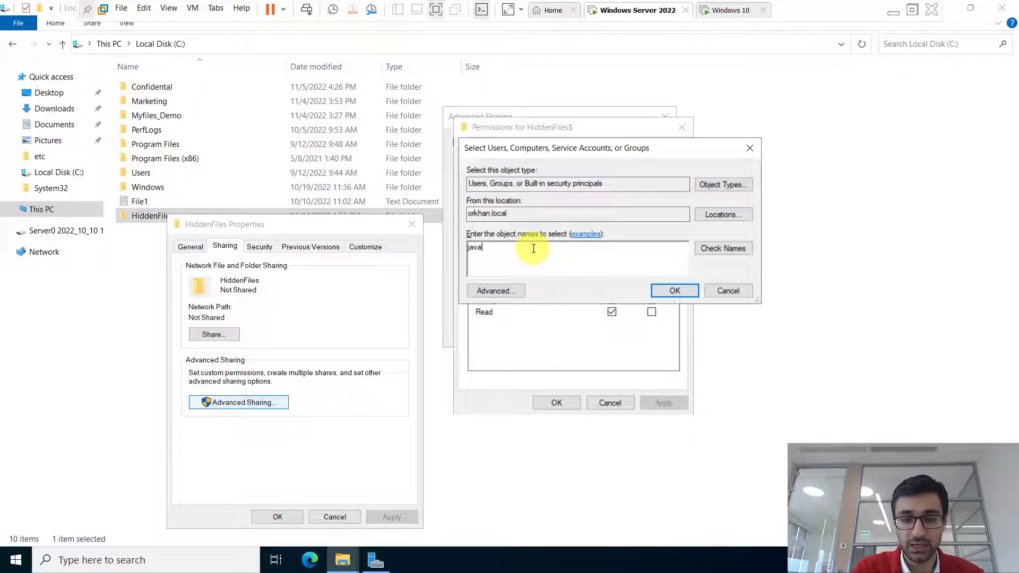
{"action": "type", "text": "d"}
{"action": "left_click", "coordinate": [712, 249]}
{"action": "left_click", "coordinate": [664, 290]}
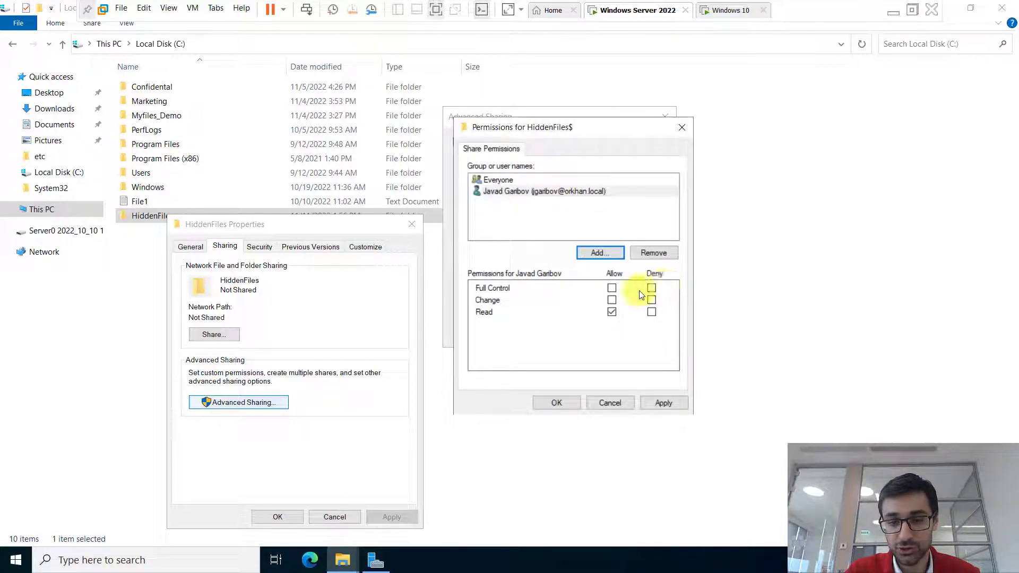
{"action": "left_click", "coordinate": [614, 289]}
{"action": "left_click", "coordinate": [657, 402]}
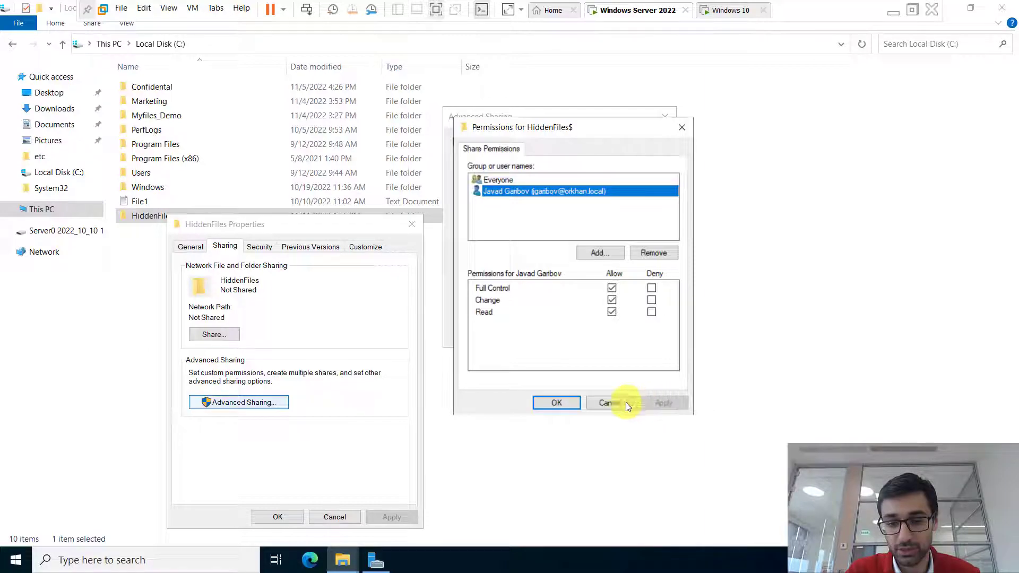
{"action": "left_click", "coordinate": [557, 403]}
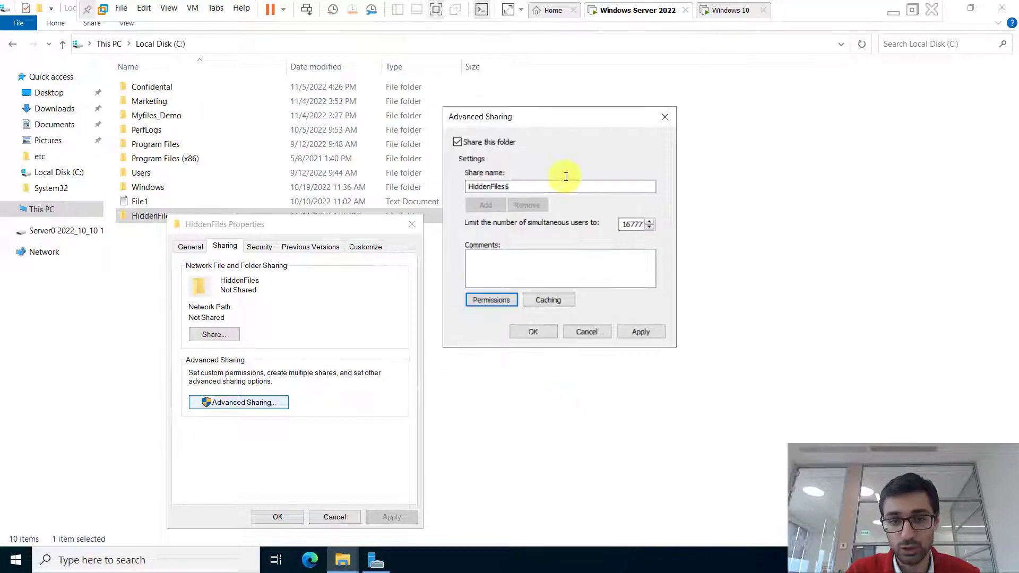
- Apply the Advanced Sharing settings and close the HiddenFiles properties
{"action": "left_click", "coordinate": [639, 334]}
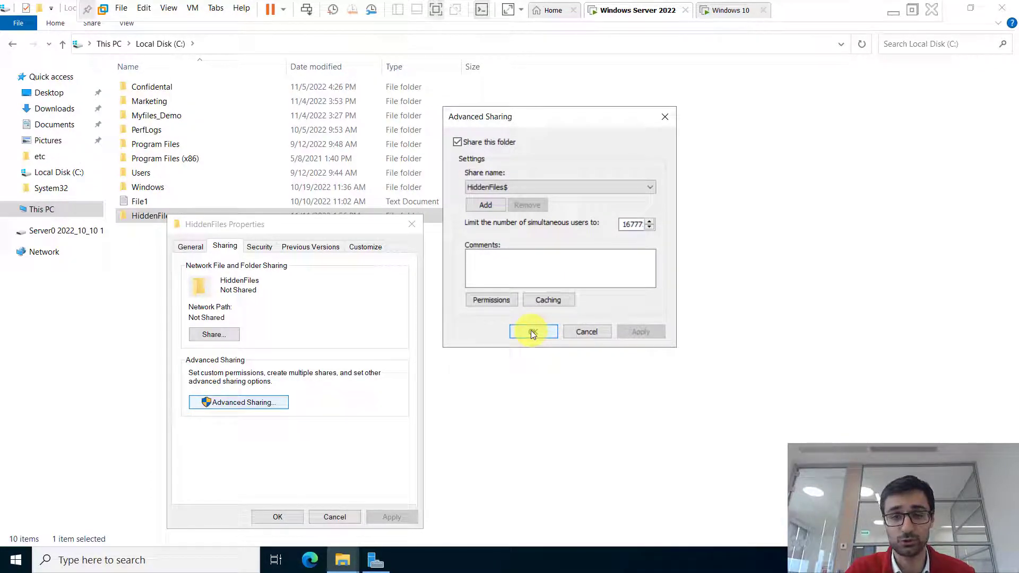
{"action": "left_click", "coordinate": [532, 331]}
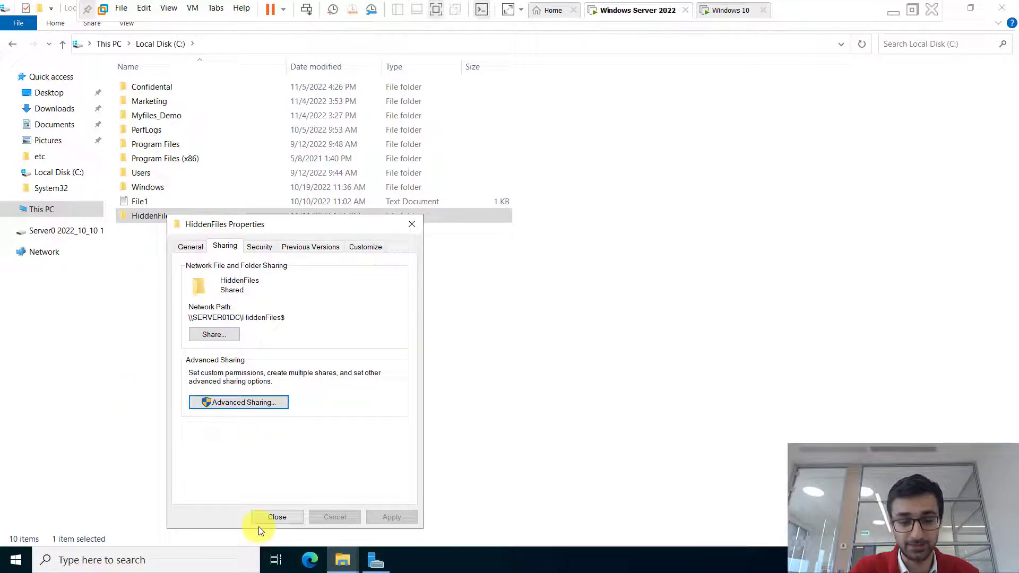
{"action": "left_click", "coordinate": [278, 517]}
{"action": "left_click", "coordinate": [700, 15]}
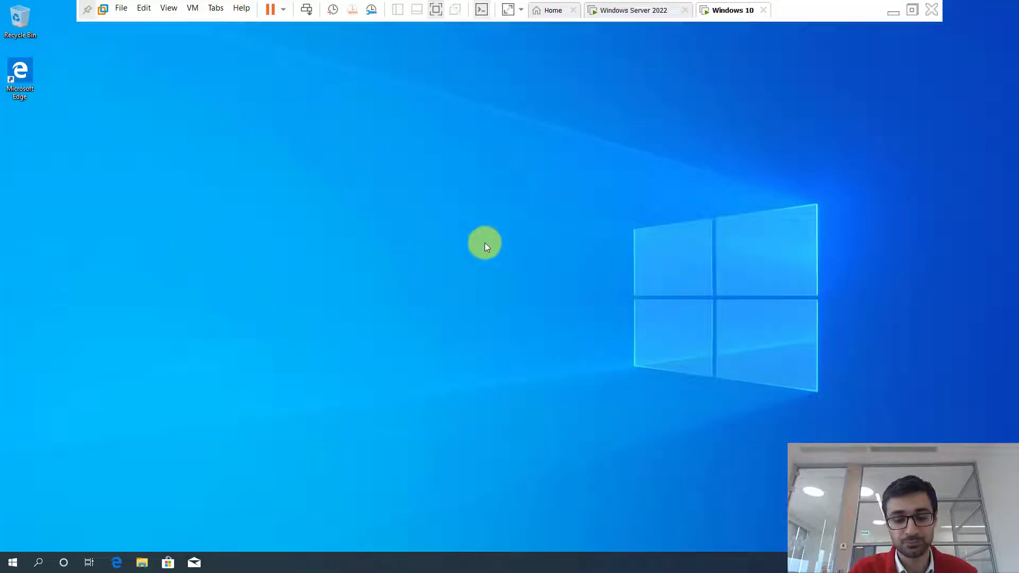
- Browse to \\server01dc in File Explorer and sign in with the network username and password
{"action": "left_click", "coordinate": [141, 563]}
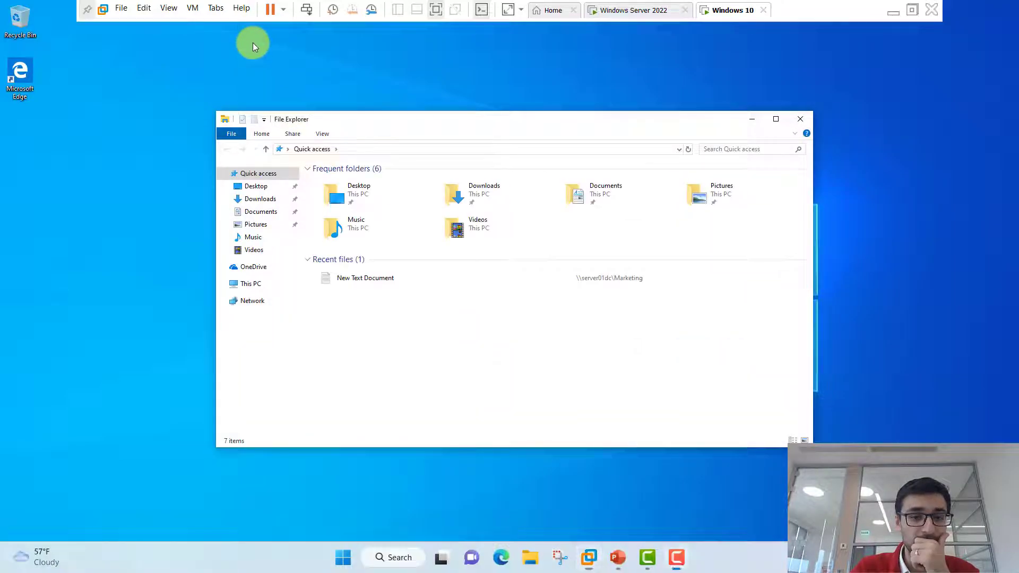
{"action": "left_click", "coordinate": [389, 150]}
{"action": "type", "text": "\\\\"}
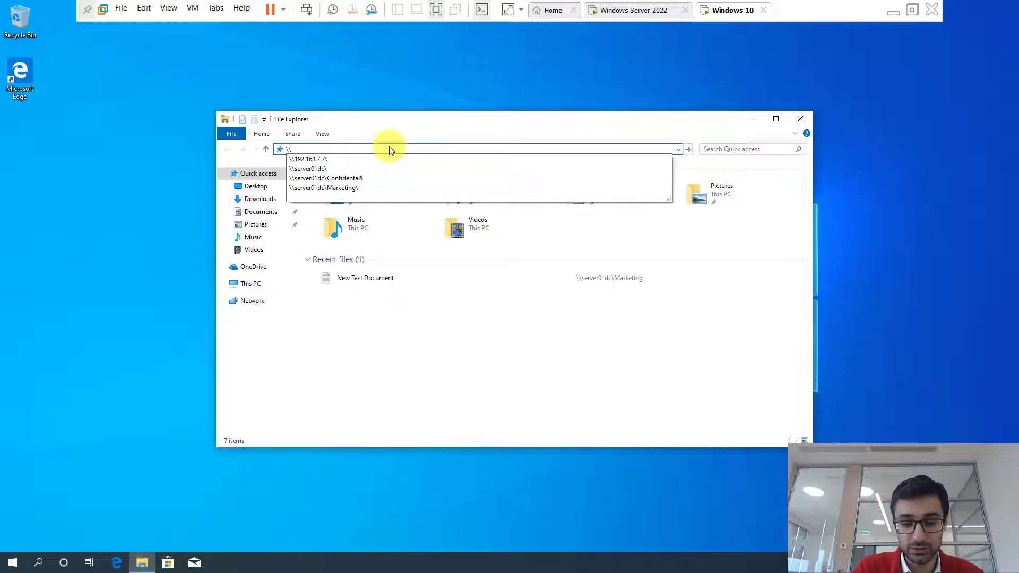
{"action": "type", "text": "server01dc\\"}
{"action": "key", "text": "Return"}
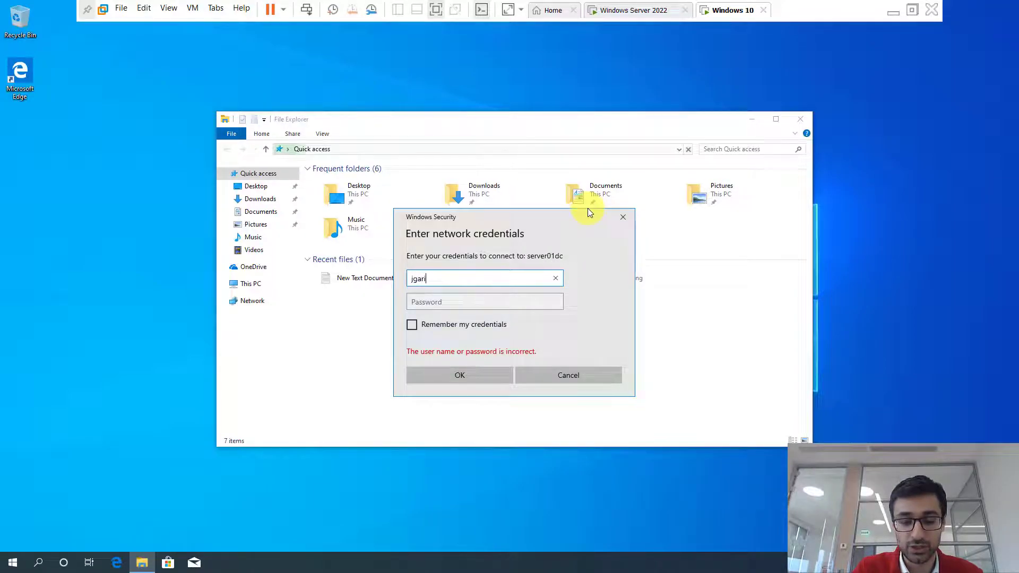
{"action": "key", "text": "Tab"}
{"action": "type", "text": "******"}
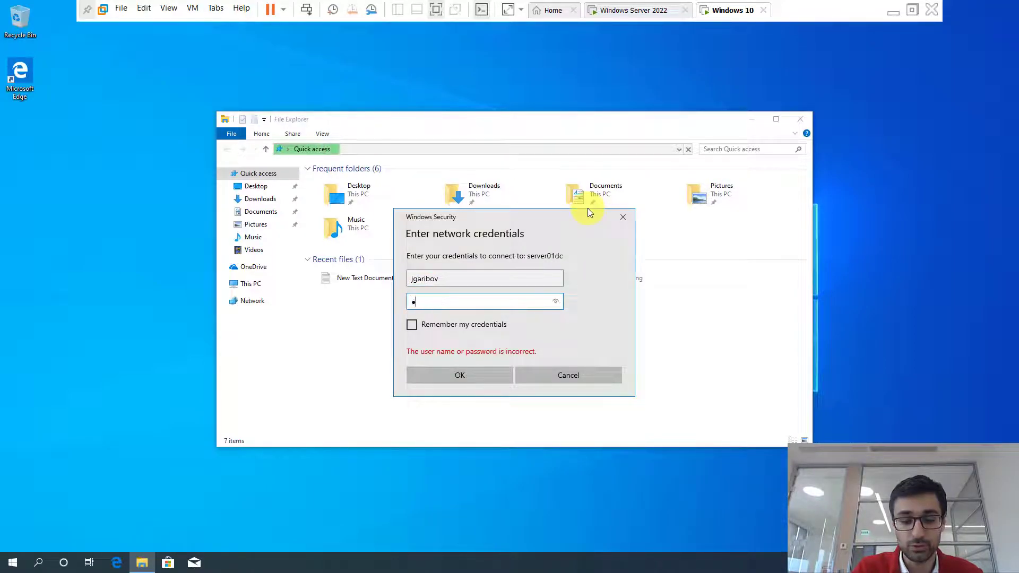
{"action": "key", "text": "Return"}
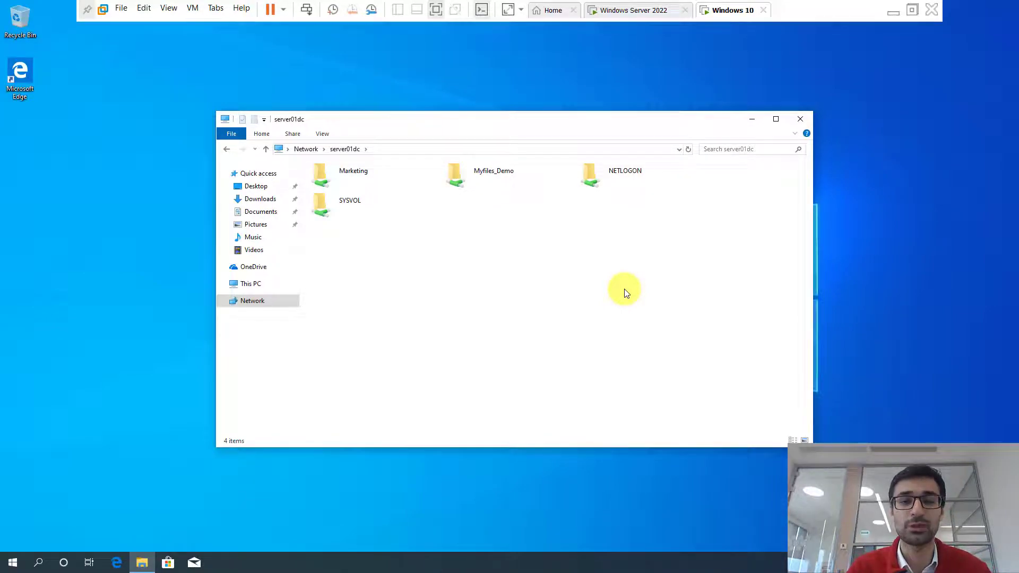
{"action": "left_click", "coordinate": [391, 151]}
{"action": "left_click", "coordinate": [390, 152]}
{"action": "type", "text": "\\\\server01dc\\"}
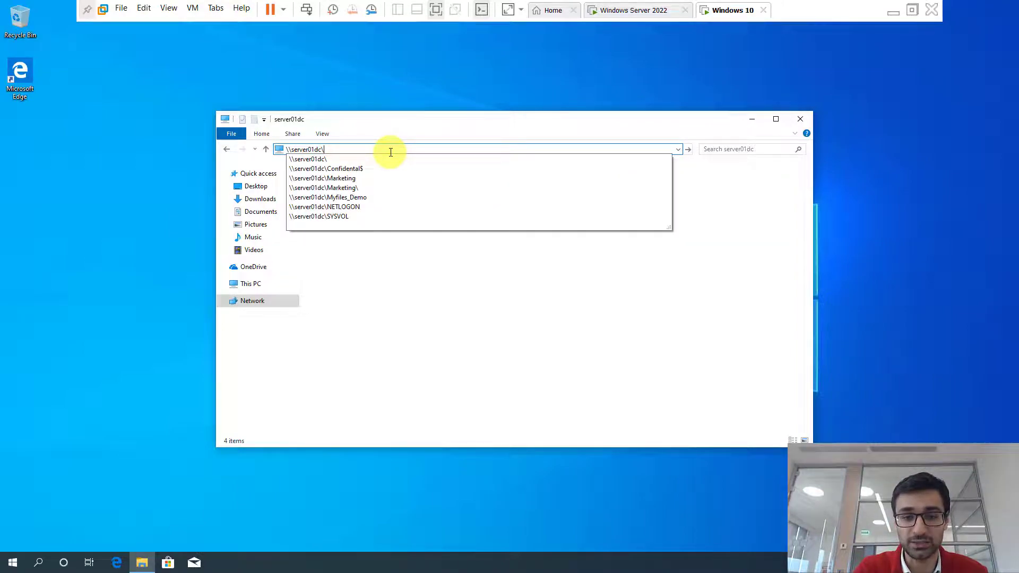
{"action": "type", "text": "HiddenFiles$"}
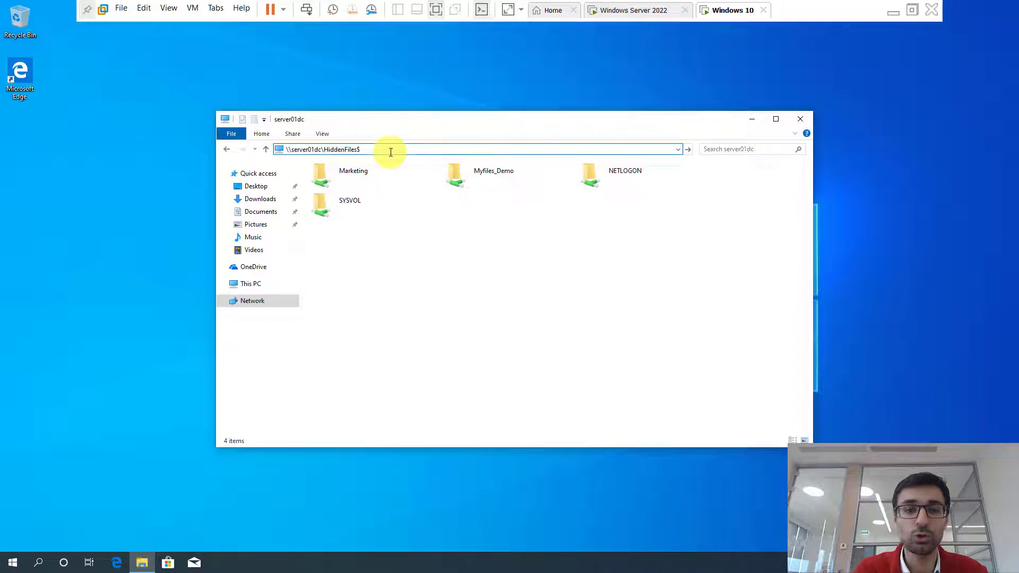
{"action": "key", "text": "Return"}
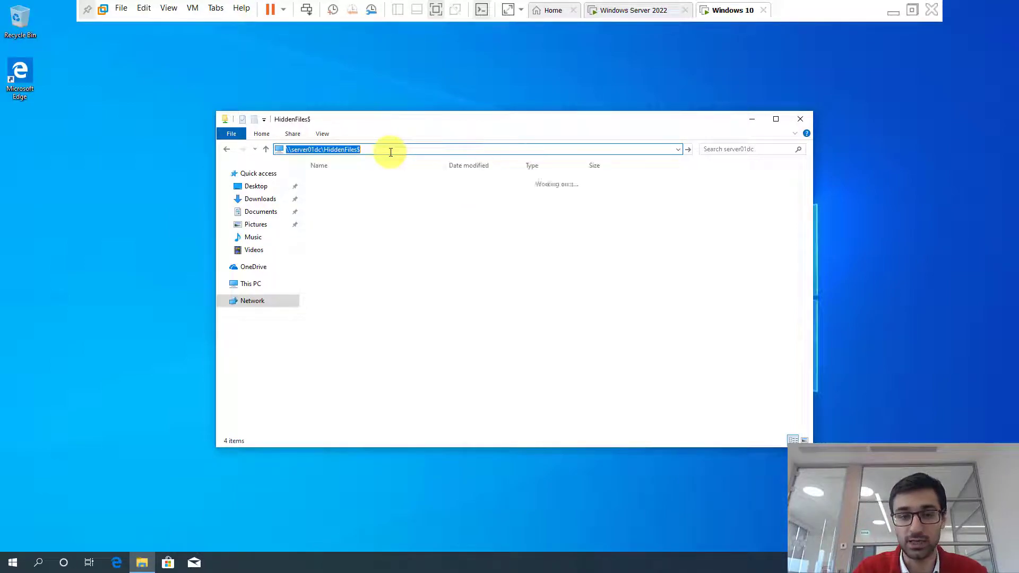
{"action": "right_click", "coordinate": [448, 285]}
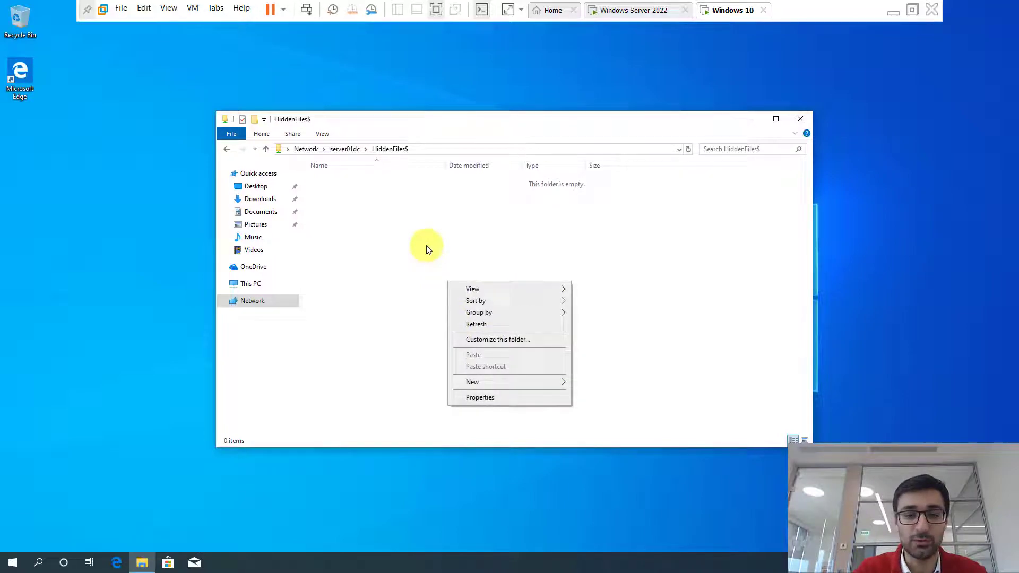
{"action": "key", "text": "Escape"}
{"action": "left_click", "coordinate": [430, 149]}
{"action": "left_click", "coordinate": [387, 148]}
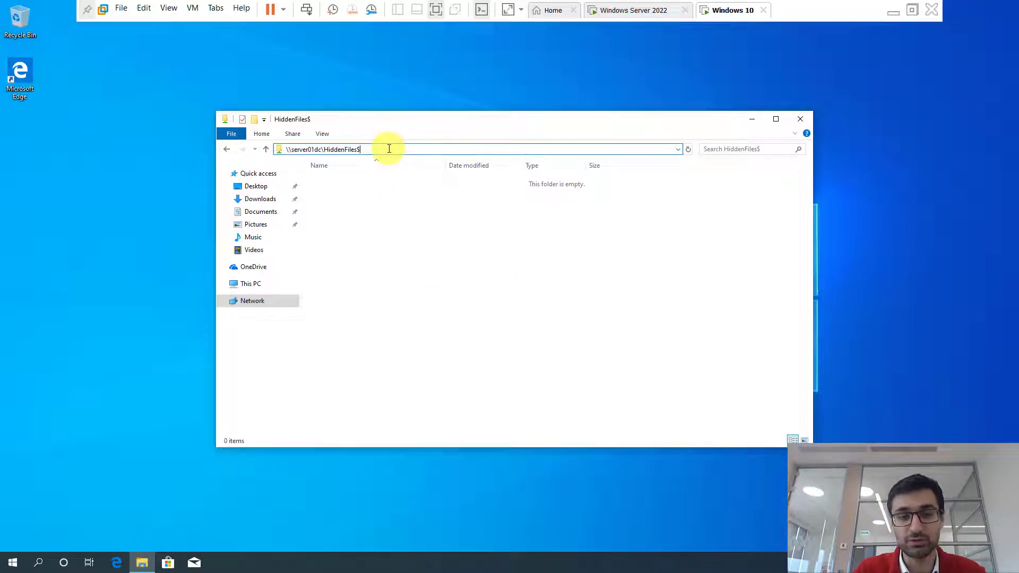
{"action": "triple_click", "coordinate": [318, 150]}
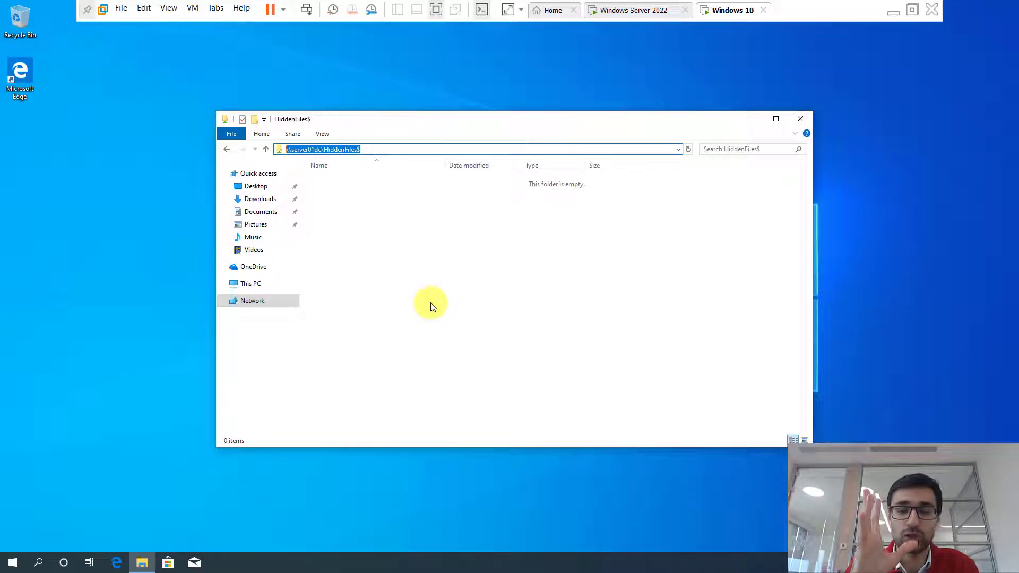
{"action": "key", "text": "End"}
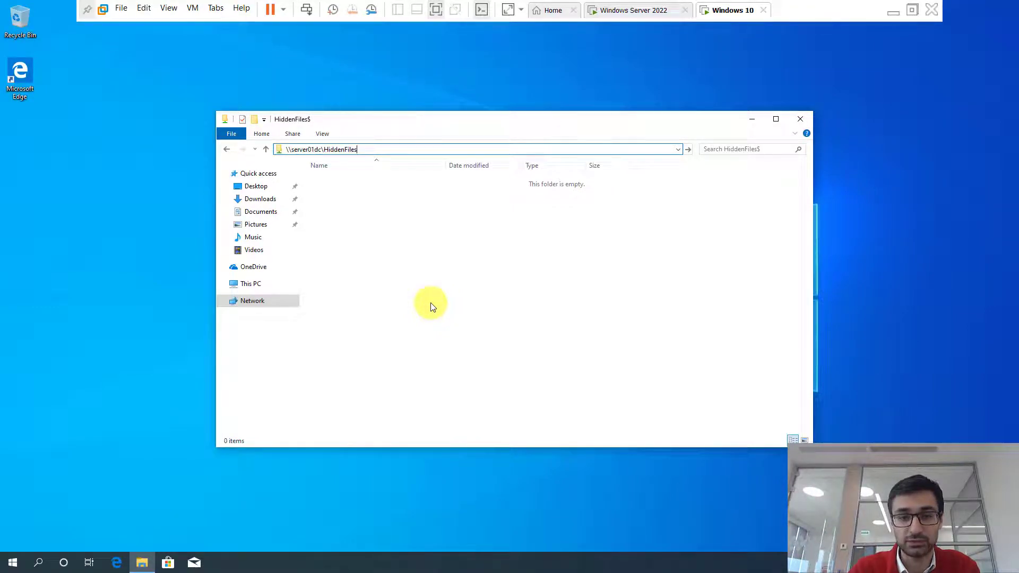
{"action": "key", "text": "shift+Home"}
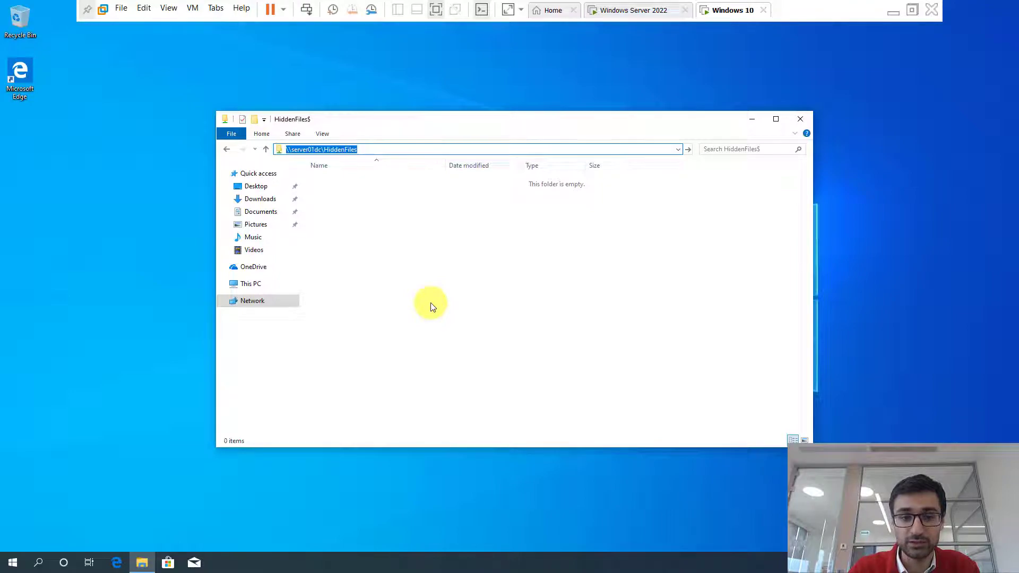
{"action": "key", "text": "Return"}
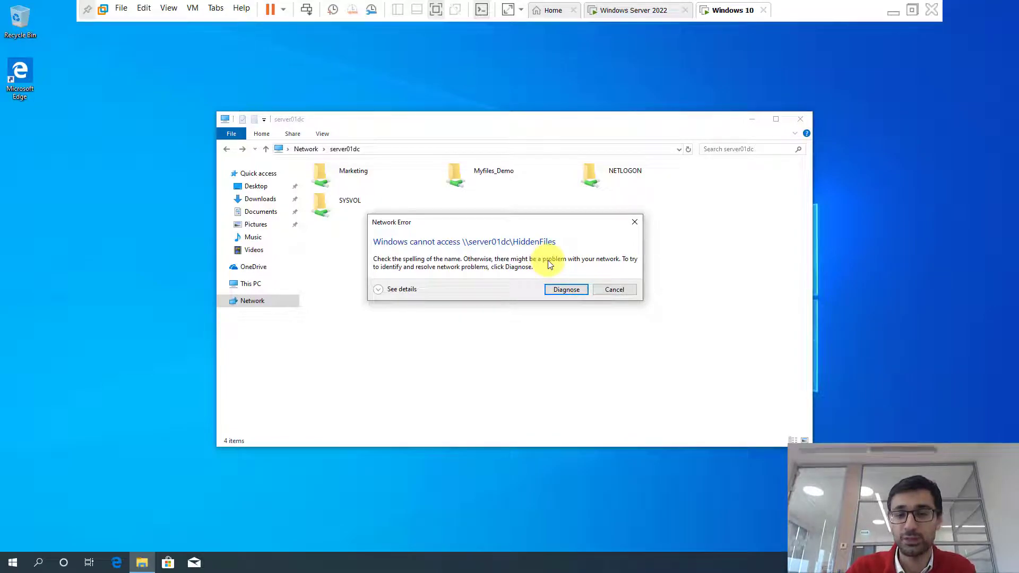
{"action": "left_click", "coordinate": [610, 291]}
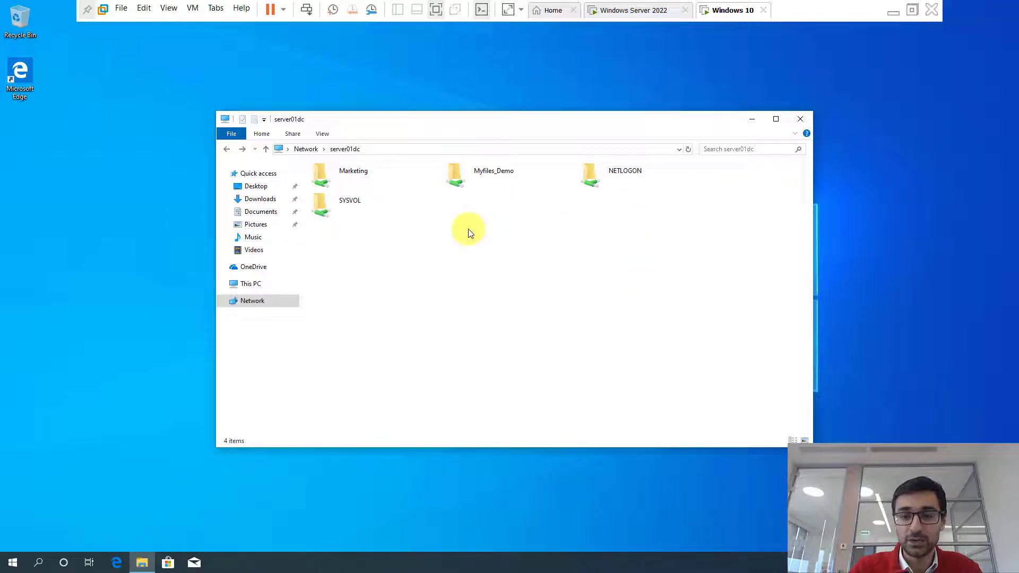
- Rename the server's HiddenFiles folder on C: to HiddenFiles$
{"action": "left_click", "coordinate": [645, 12]}
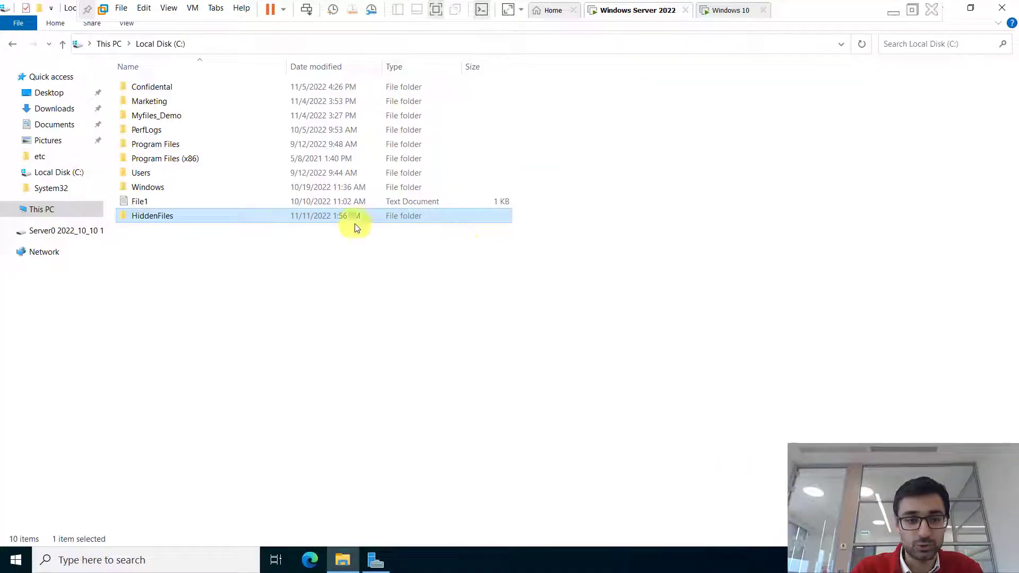
{"action": "key", "text": "F2"}
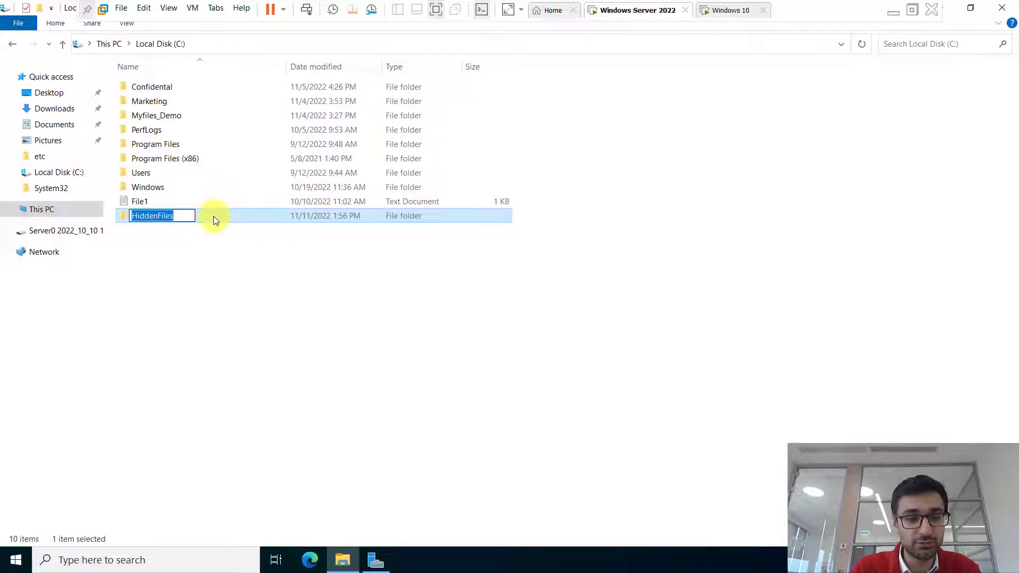
{"action": "left_click", "coordinate": [189, 214]}
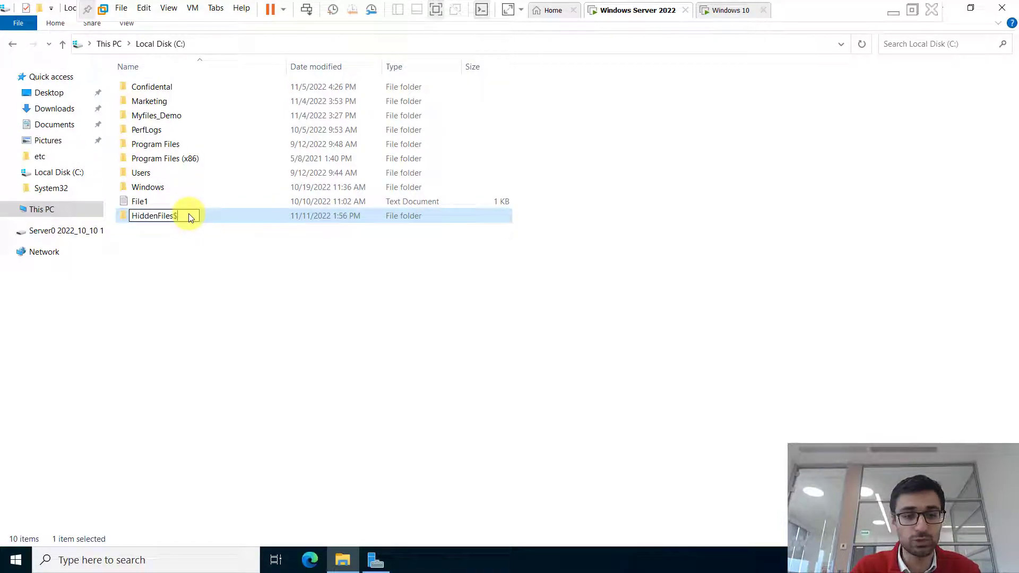
{"action": "key", "text": "Return"}
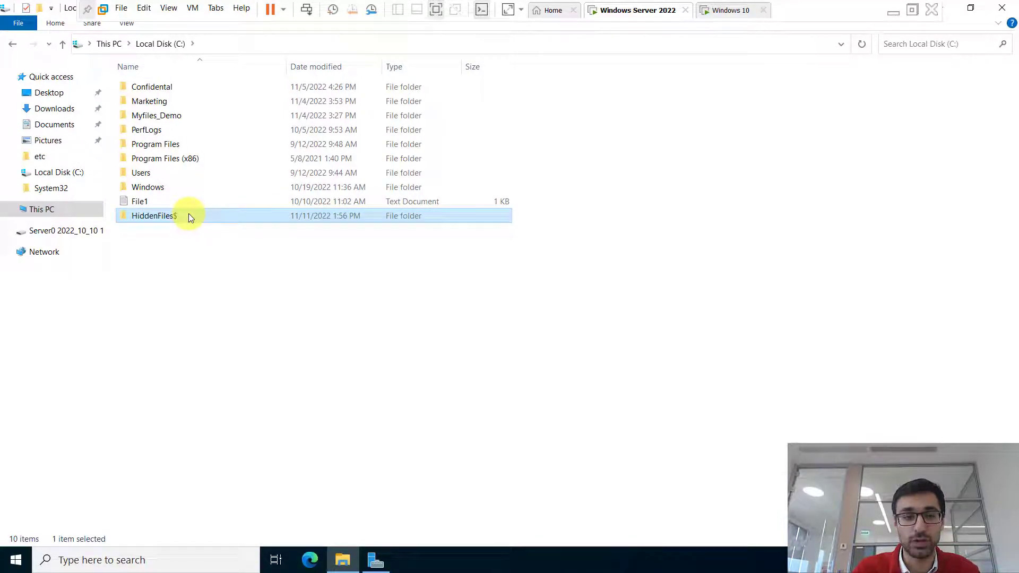
- Review HiddenFiles$ advanced attributes and sharing settings, then close its properties without changes
{"action": "right_click", "coordinate": [189, 213]}
{"action": "left_click", "coordinate": [226, 444]}
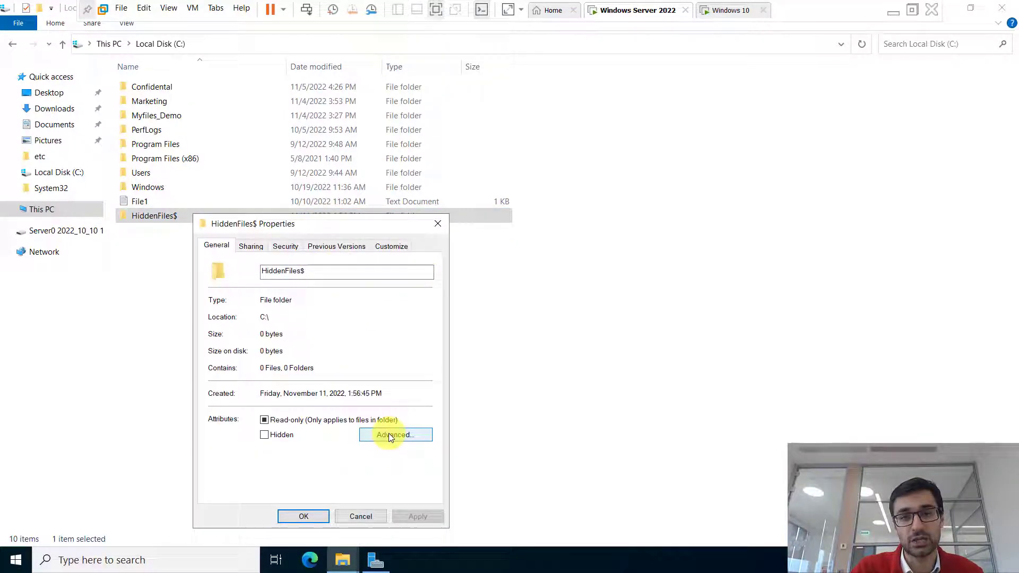
{"action": "left_click", "coordinate": [388, 433]}
{"action": "left_click", "coordinate": [412, 452]}
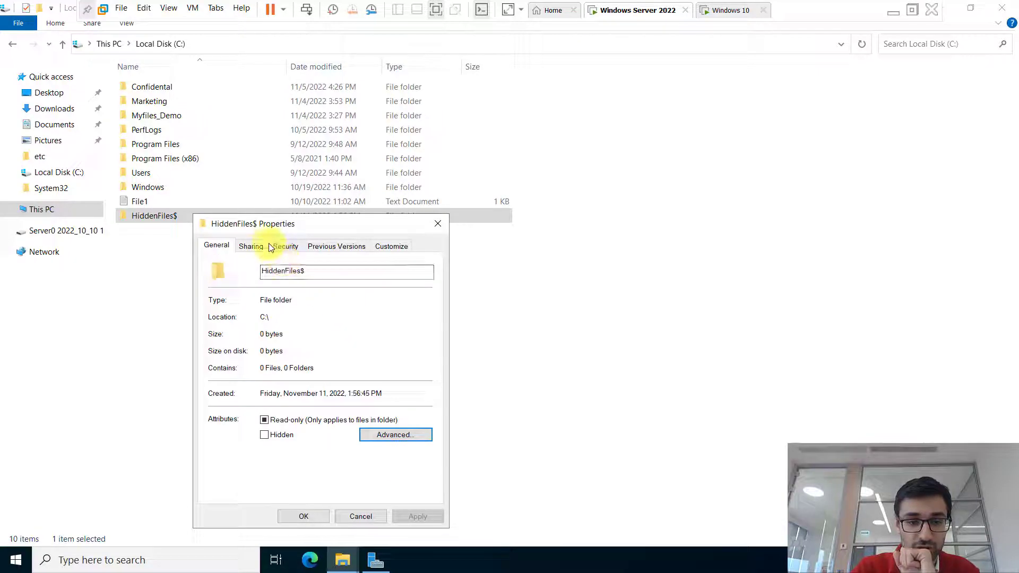
{"action": "left_click", "coordinate": [250, 246]}
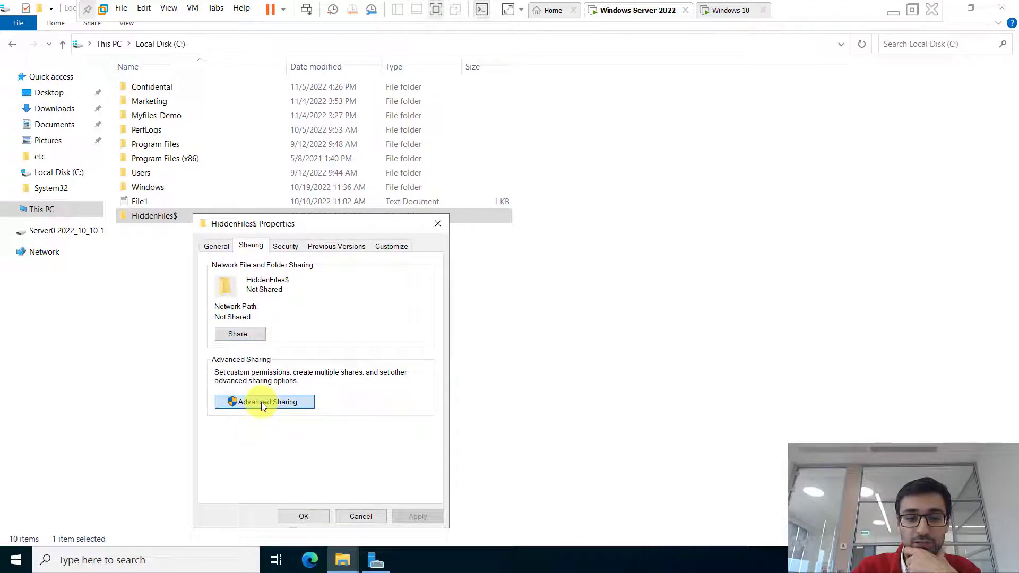
{"action": "left_click", "coordinate": [261, 402]}
{"action": "left_click", "coordinate": [219, 269]}
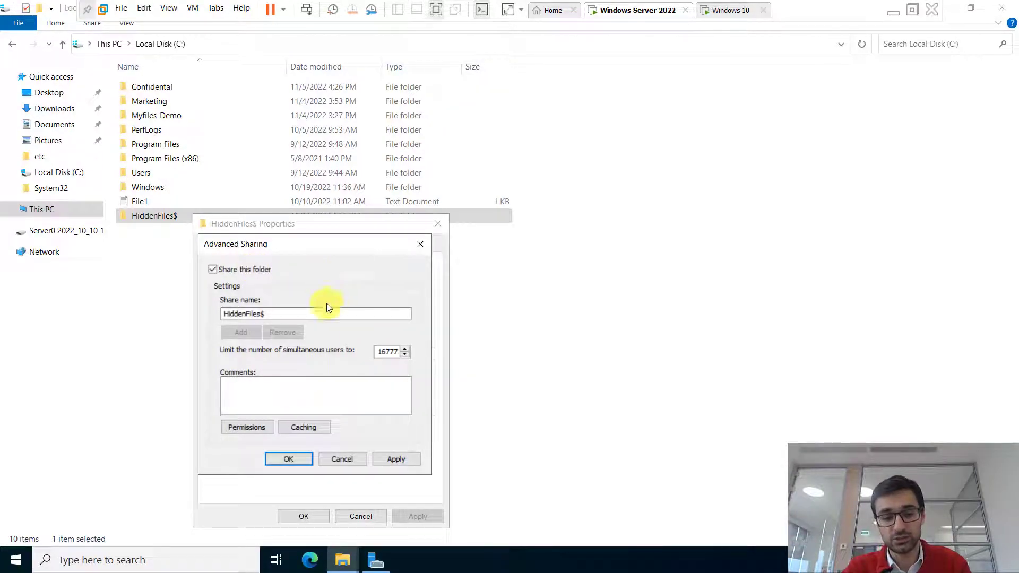
{"action": "left_click", "coordinate": [330, 461]}
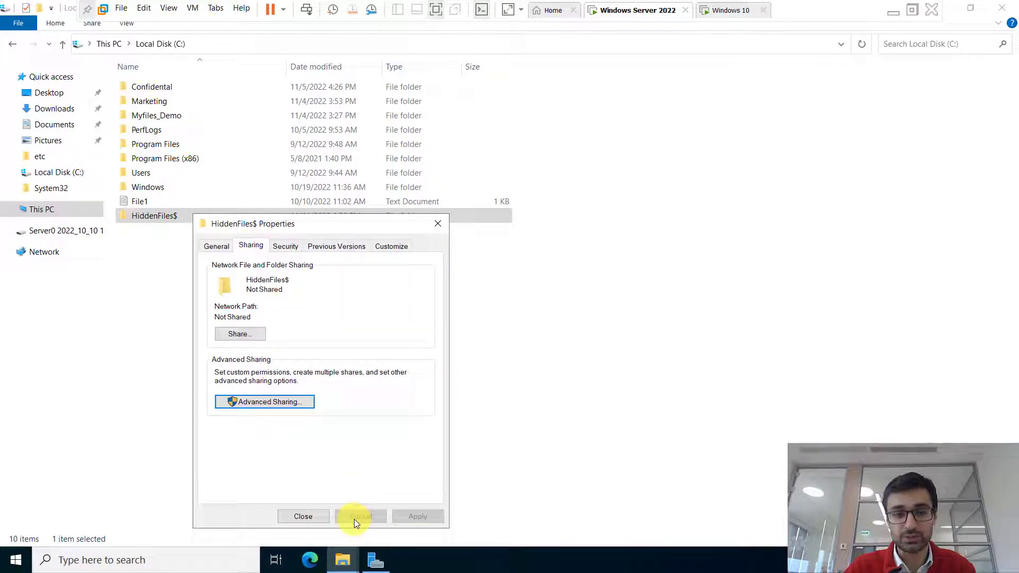
{"action": "left_click", "coordinate": [289, 518]}
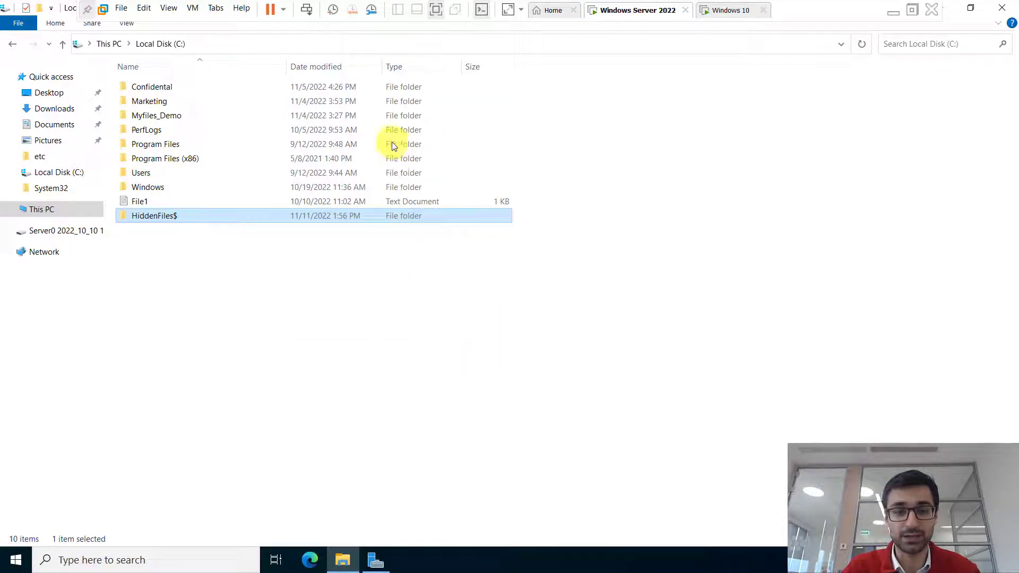
- Open the E: backup drive from This PC, then return to This PC
{"action": "left_click", "coordinate": [117, 44]}
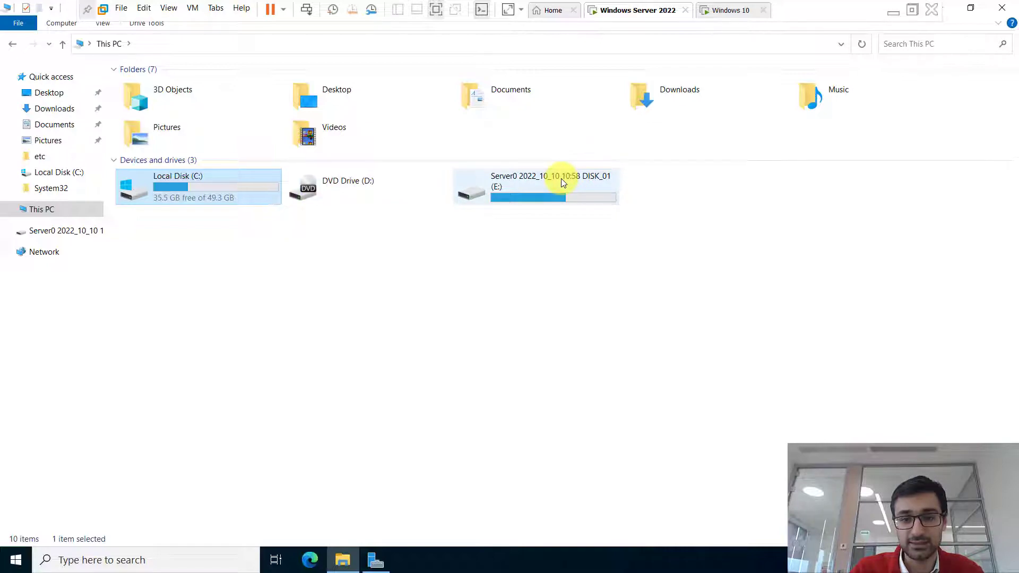
{"action": "left_click", "coordinate": [561, 179]}
{"action": "double_click", "coordinate": [527, 176]}
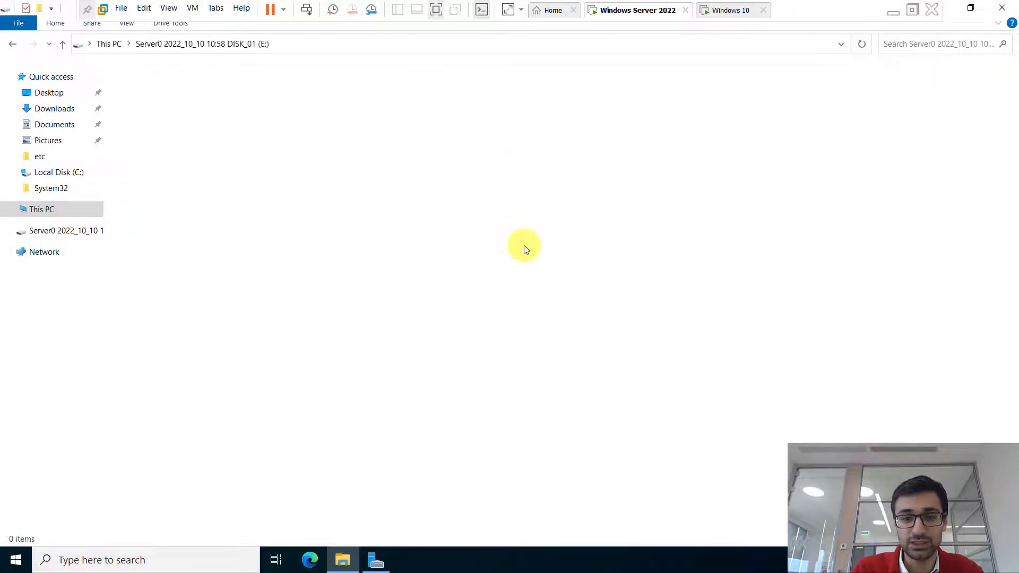
{"action": "left_click", "coordinate": [13, 44]}
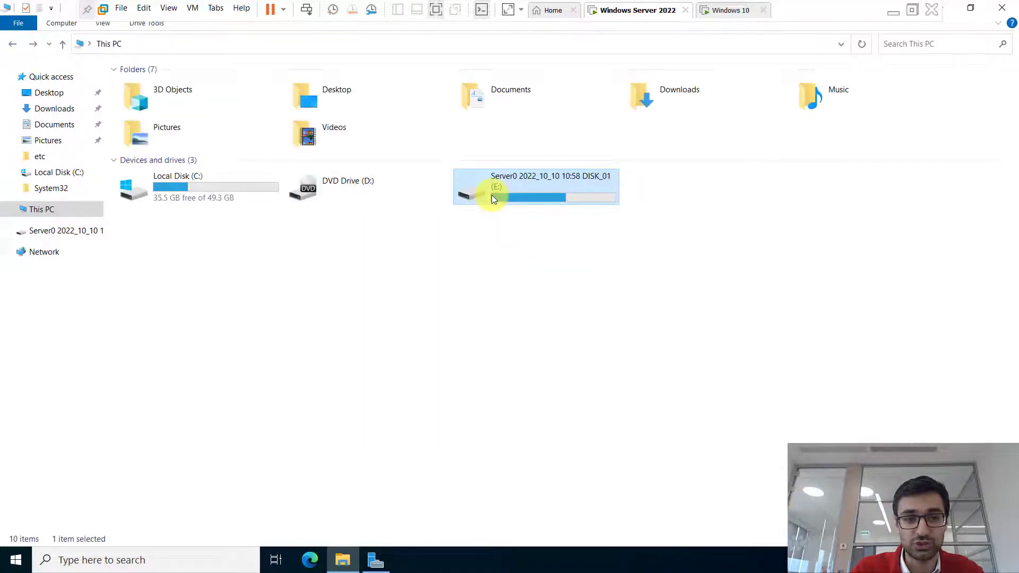
{"action": "left_click", "coordinate": [737, 10]}
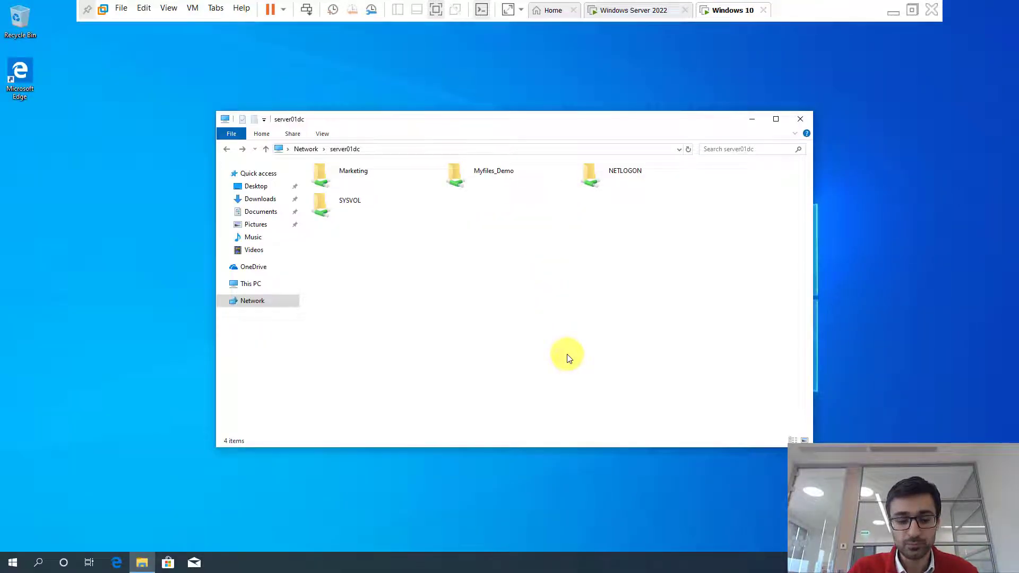
{"action": "left_click", "coordinate": [381, 150]}
{"action": "left_click", "coordinate": [374, 152]}
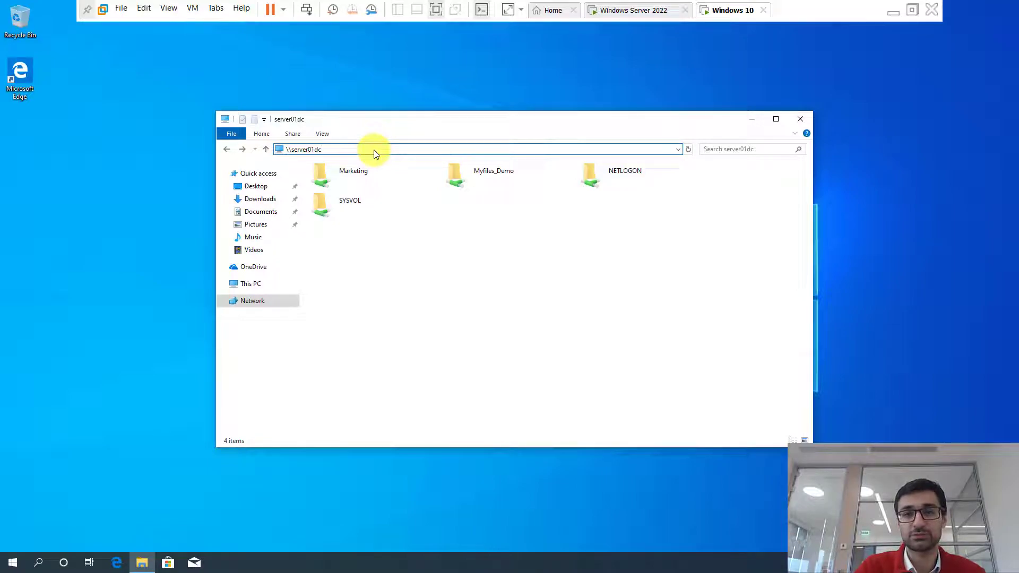
{"action": "type", "text": "\\"}
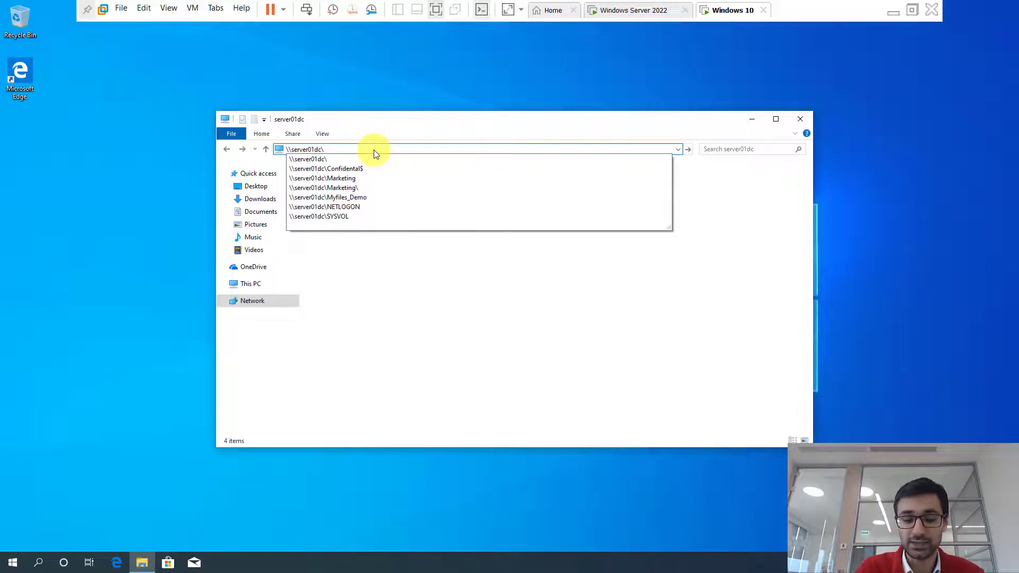
{"action": "type", "text": "c$"}
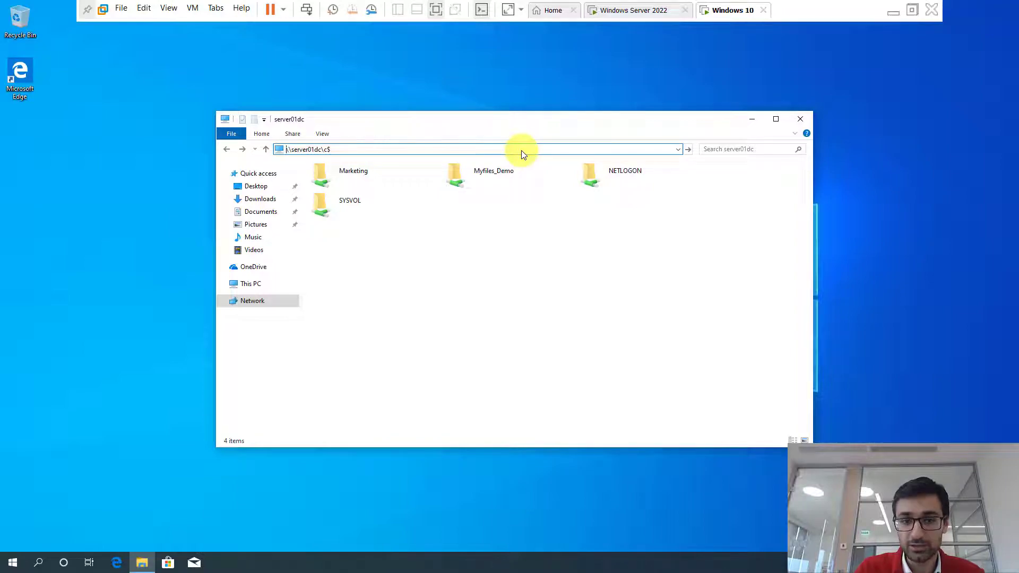
{"action": "key", "text": "Return"}
{"action": "type", "text": "administrator"}
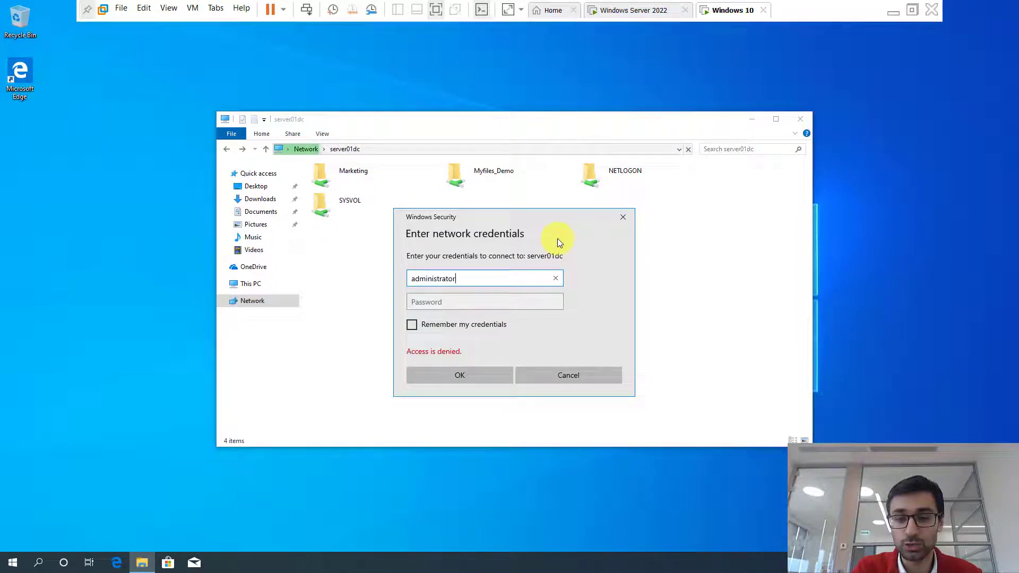
{"action": "key", "text": "Tab"}
{"action": "type", "text": "••••"}
{"action": "key", "text": "BackSpace"}
{"action": "key", "text": "BackSpace"}
{"action": "key", "text": "BackSpace"}
{"action": "key", "text": "BackSpace"}
{"action": "type", "text": "••••••••"}
{"action": "key", "text": "Return"}
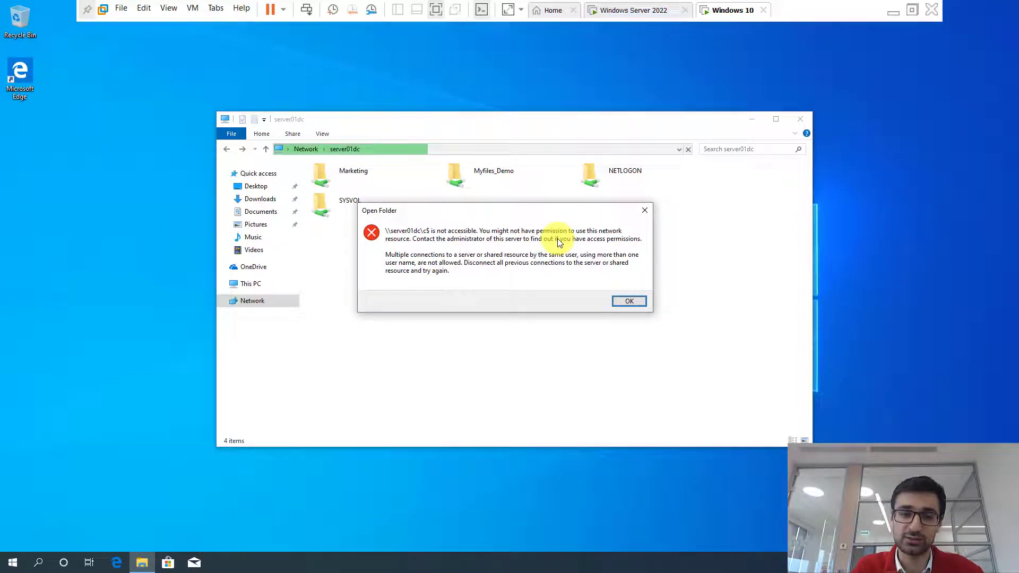
{"action": "key", "text": "Return"}
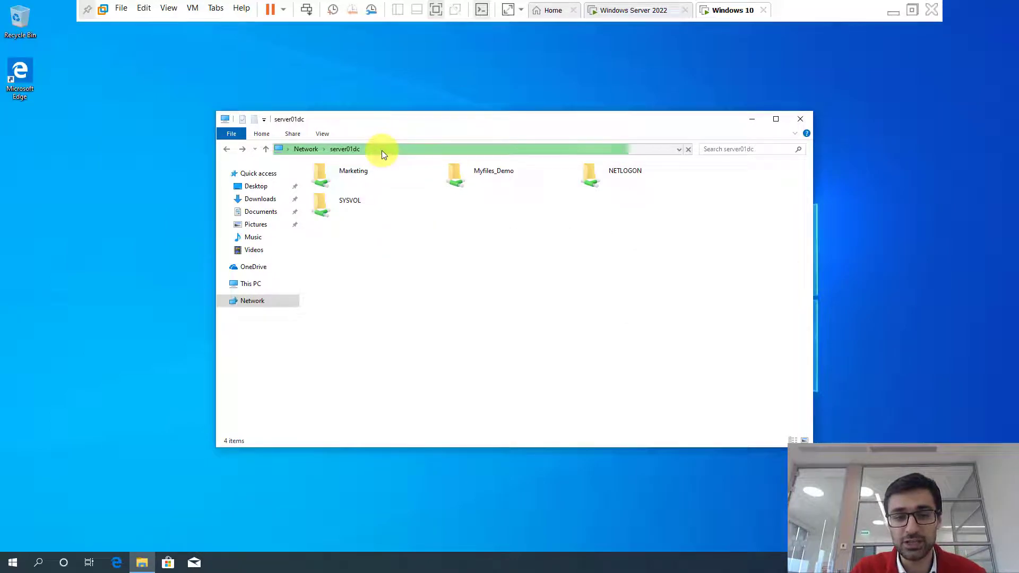
{"action": "left_click", "coordinate": [364, 150]}
{"action": "left_click", "coordinate": [364, 150]}
- Try opening \\server01dc\e$ using the administrator account and its password
{"action": "type", "text": "\\e"}
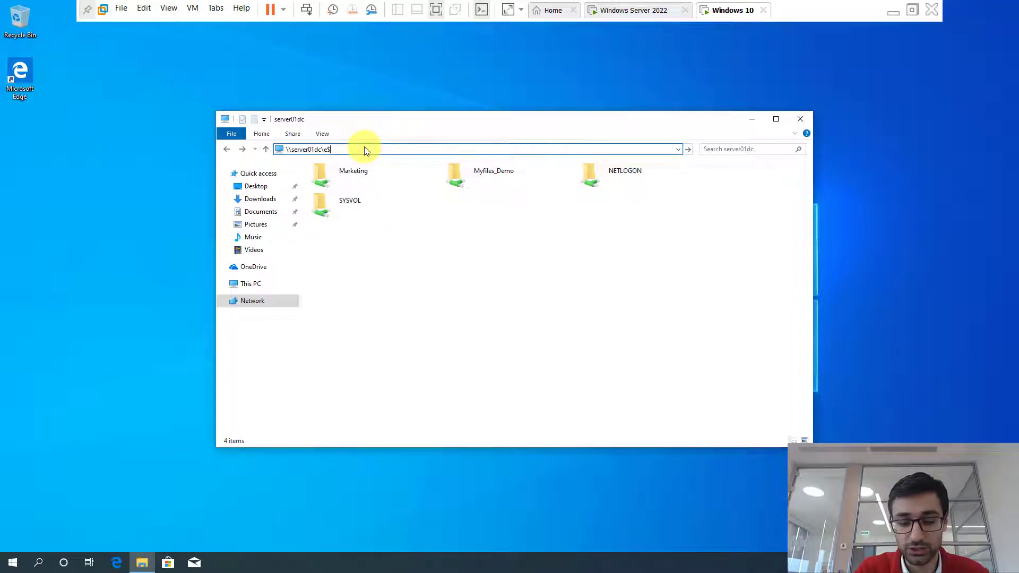
{"action": "type", "text": "$"}
{"action": "key", "text": "Home"}
{"action": "key", "text": "Return"}
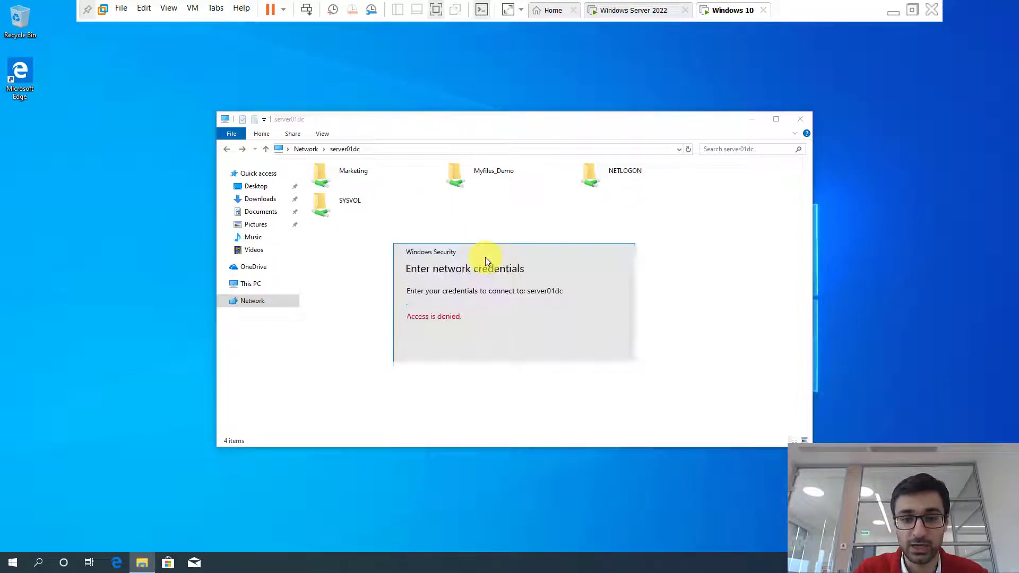
{"action": "type", "text": "administrator"}
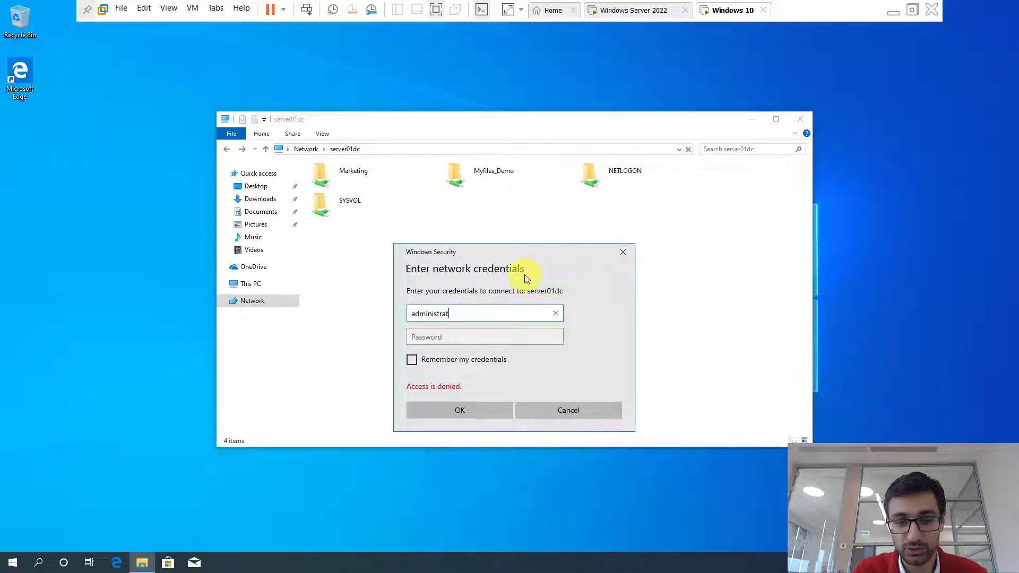
{"action": "key", "text": "Tab"}
{"action": "type", "text": "•••••••••"}
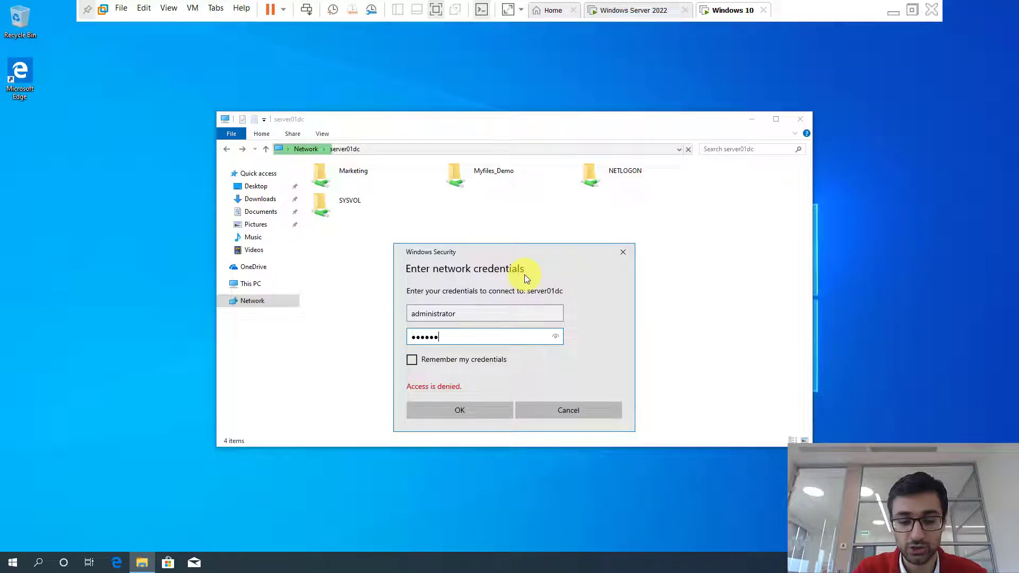
{"action": "key", "text": "Return"}
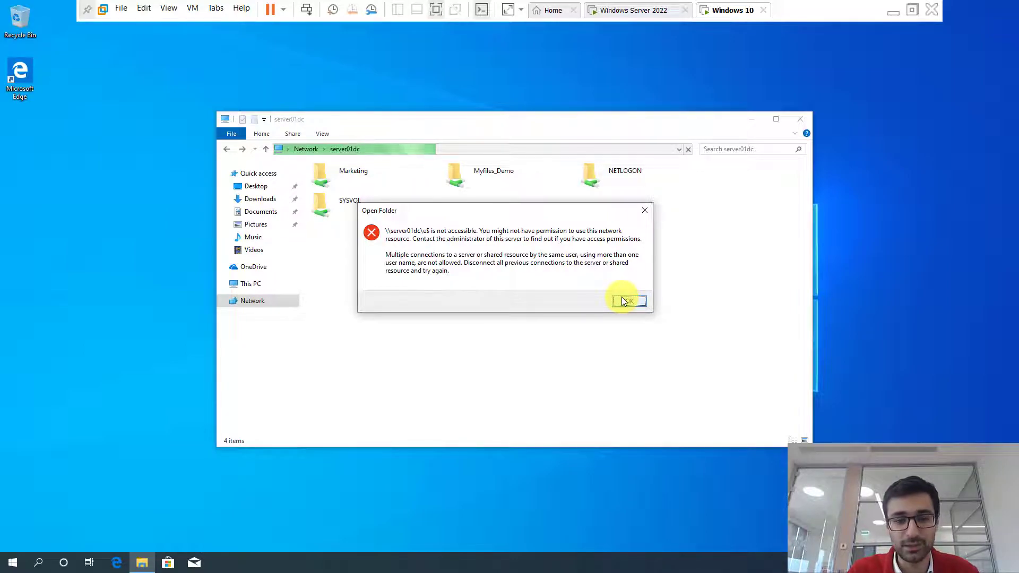
{"action": "left_click", "coordinate": [649, 10]}
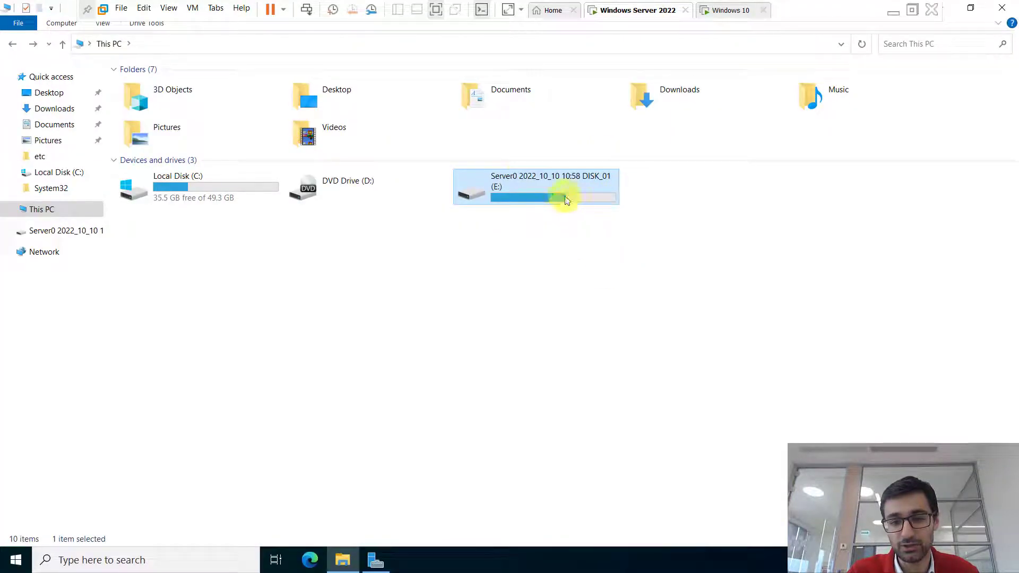
- Dismiss the e$ access error on the Windows 10 machine
{"action": "left_click", "coordinate": [723, 12]}
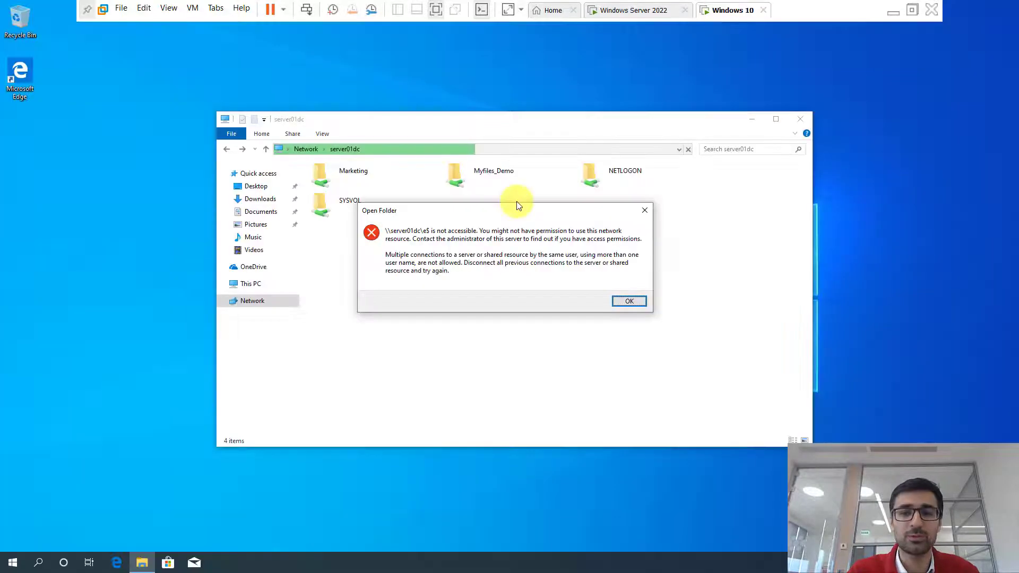
{"action": "left_click", "coordinate": [630, 302]}
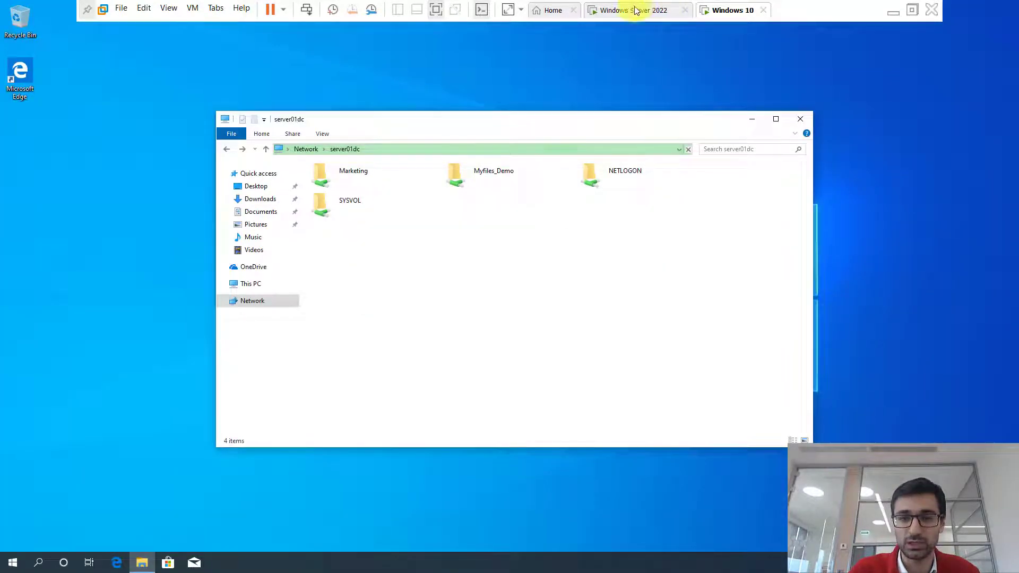
{"action": "left_click", "coordinate": [632, 11]}
- Add a new 2 GB SCSI virtual hard disk, stored as a single file, to the server VM
{"action": "right_click", "coordinate": [629, 9]}
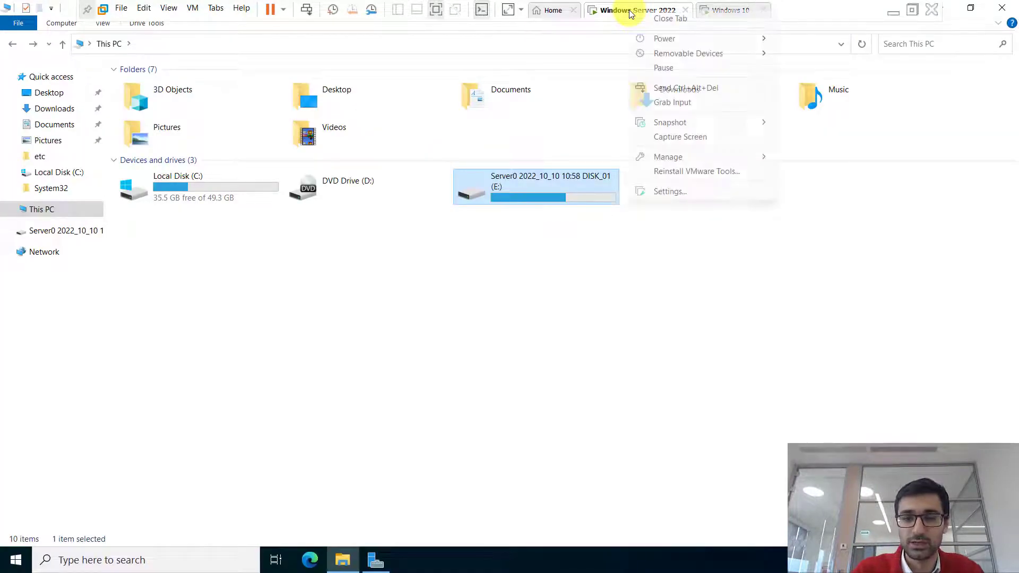
{"action": "left_click", "coordinate": [670, 190]}
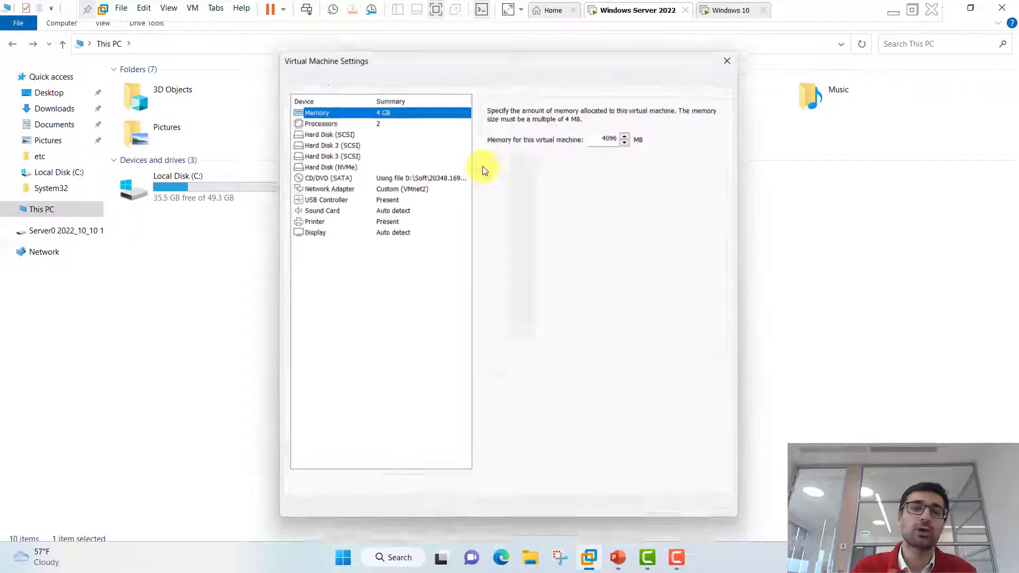
{"action": "left_click", "coordinate": [393, 485]}
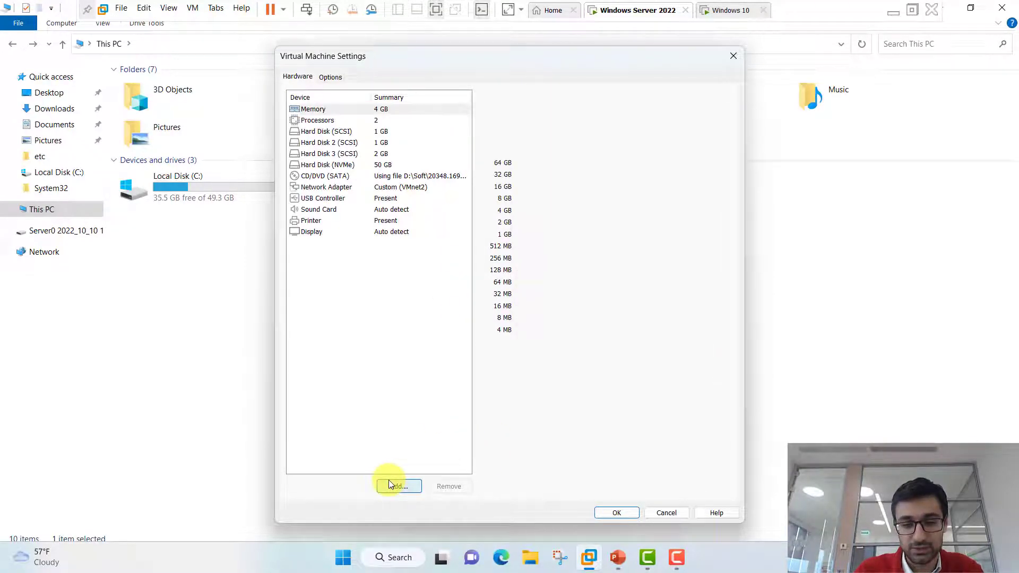
{"action": "left_click", "coordinate": [567, 420]}
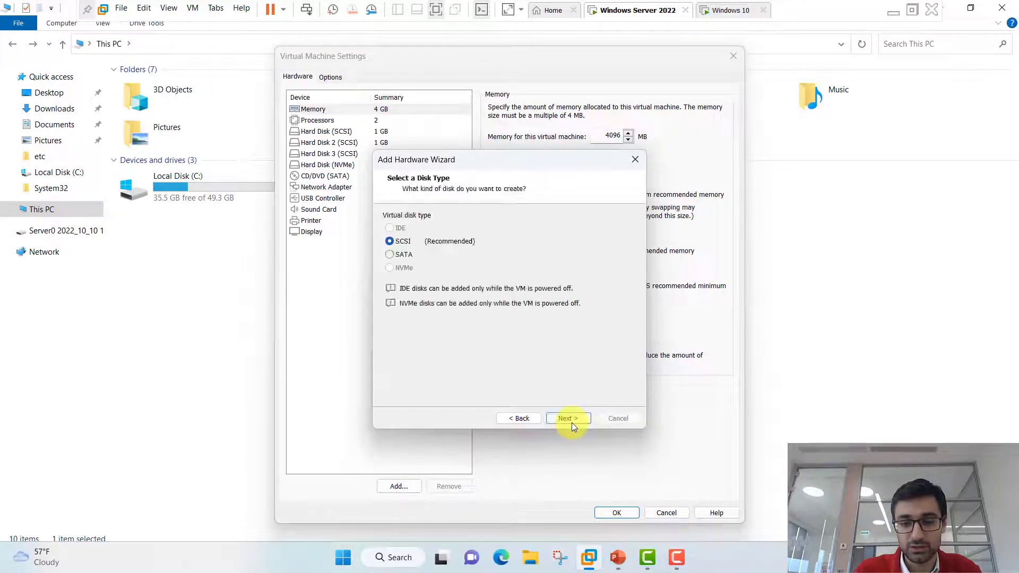
{"action": "left_click", "coordinate": [573, 419]}
{"action": "left_click", "coordinate": [573, 418]}
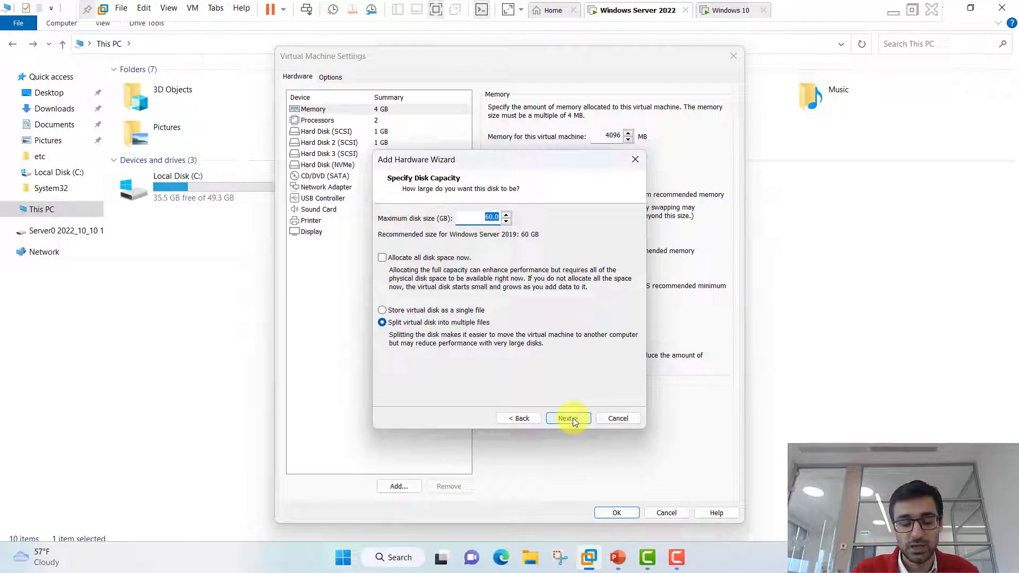
{"action": "type", "text": "2"}
{"action": "left_click", "coordinate": [482, 310]}
{"action": "left_click", "coordinate": [568, 419]}
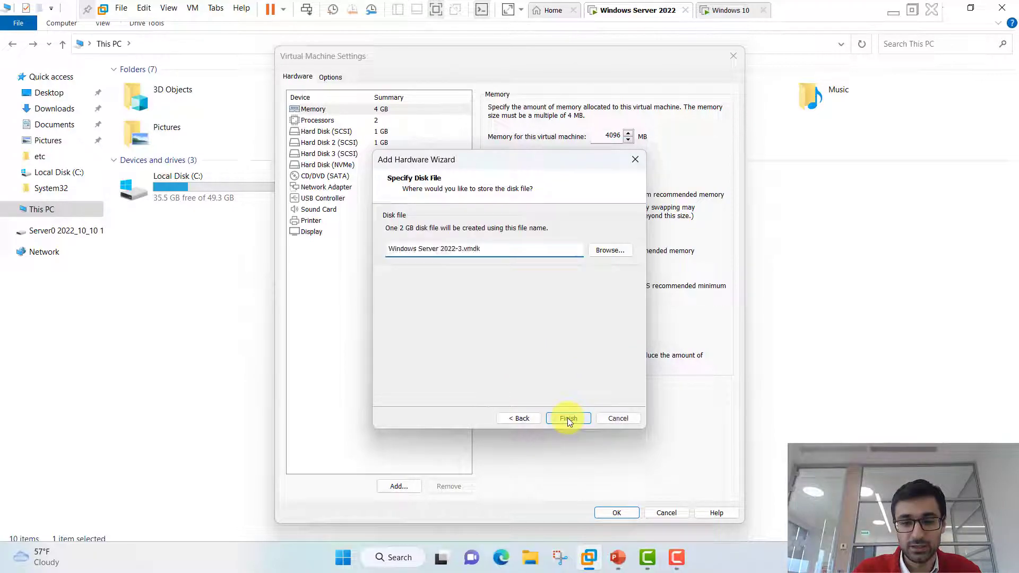
{"action": "left_click", "coordinate": [568, 418]}
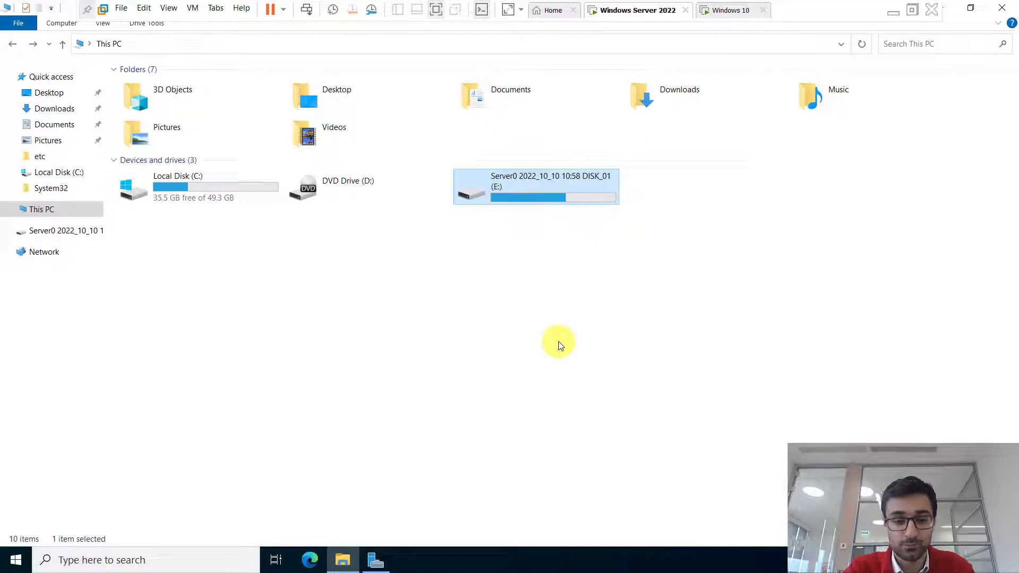
- In Disk Management, bring Disk 4 online and initialize it with GPT
{"action": "left_click", "coordinate": [215, 326]}
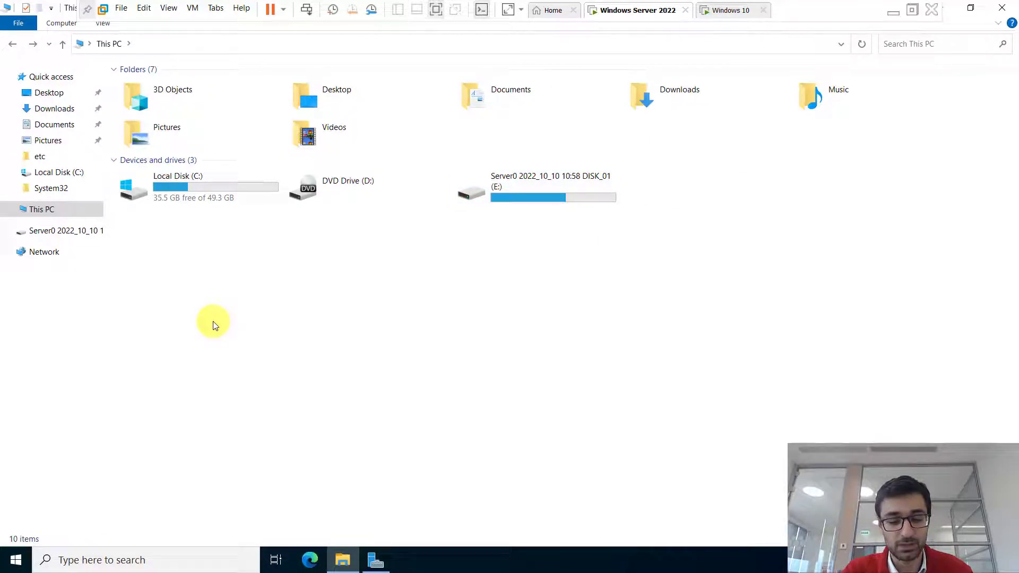
{"action": "key", "text": "super+x"}
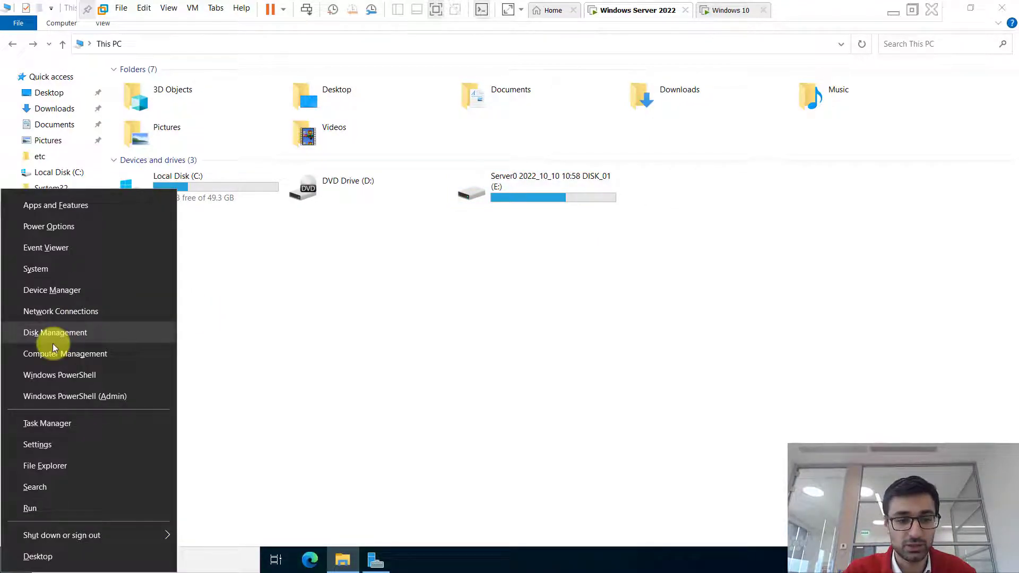
{"action": "left_click", "coordinate": [55, 334]}
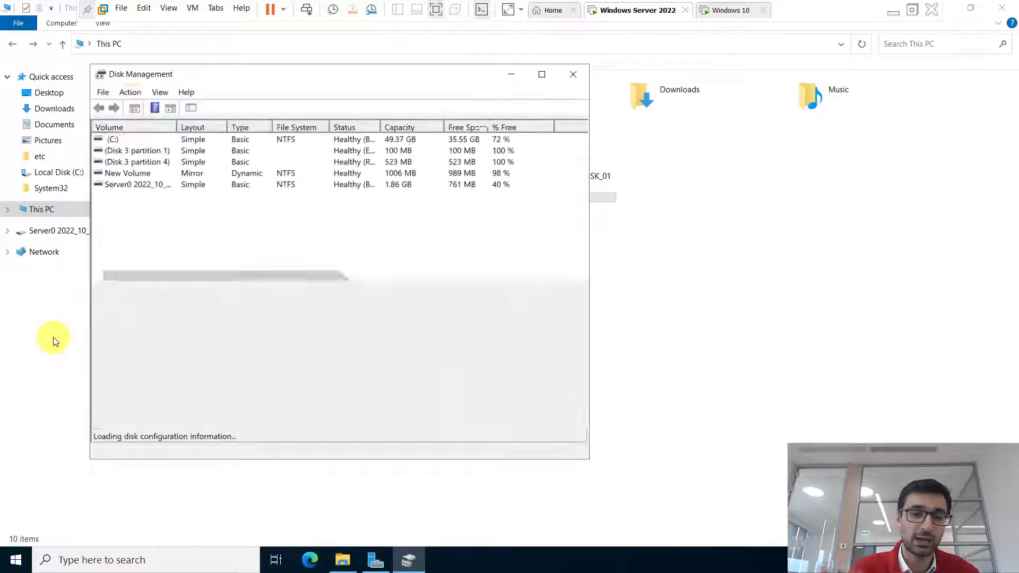
{"action": "left_click", "coordinate": [541, 76]}
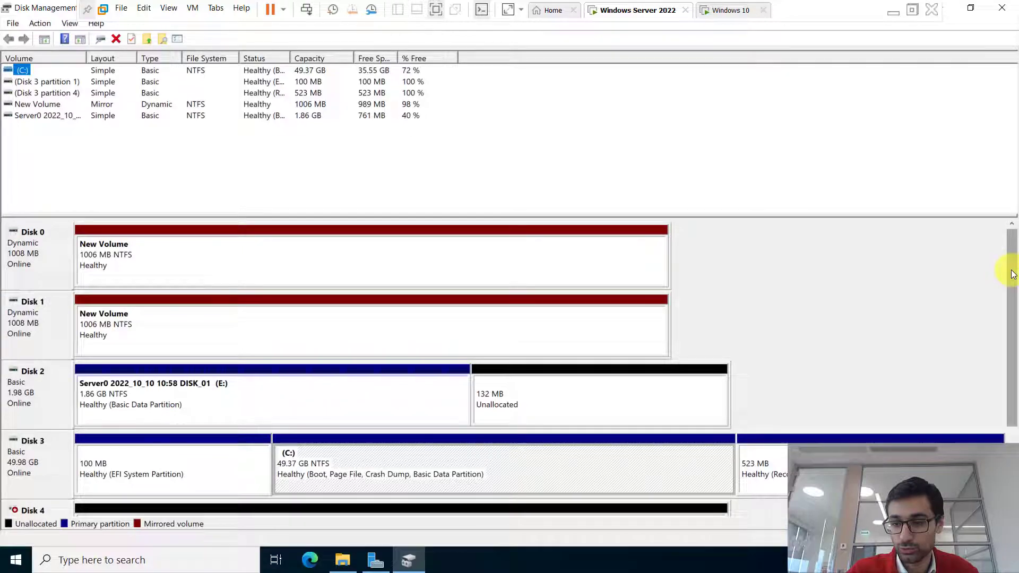
{"action": "left_click_drag", "start_coordinate": [1008, 269], "coordinate": [1008, 347]}
{"action": "right_click", "coordinate": [50, 375]}
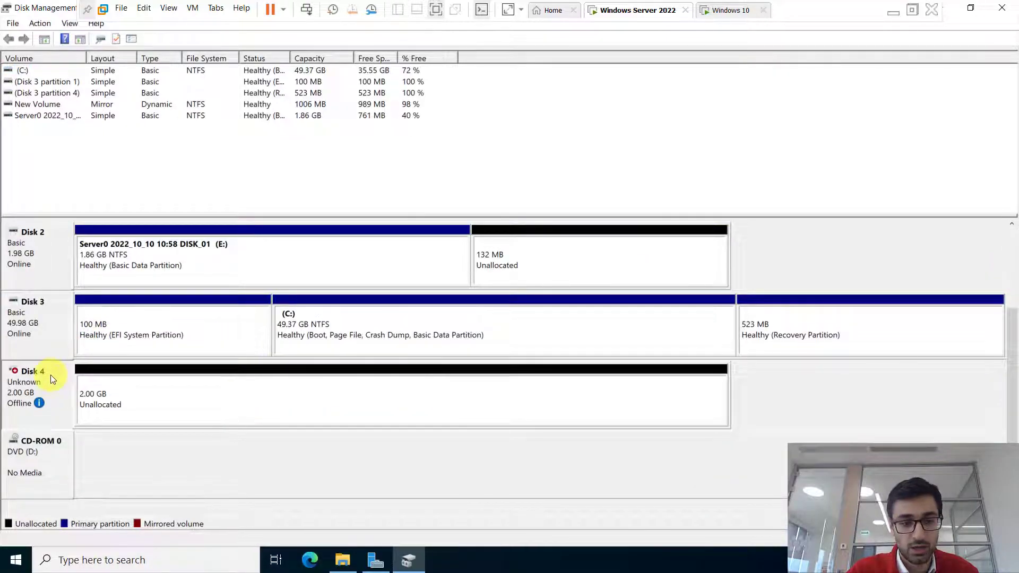
{"action": "left_click", "coordinate": [71, 381]}
{"action": "right_click", "coordinate": [53, 381]}
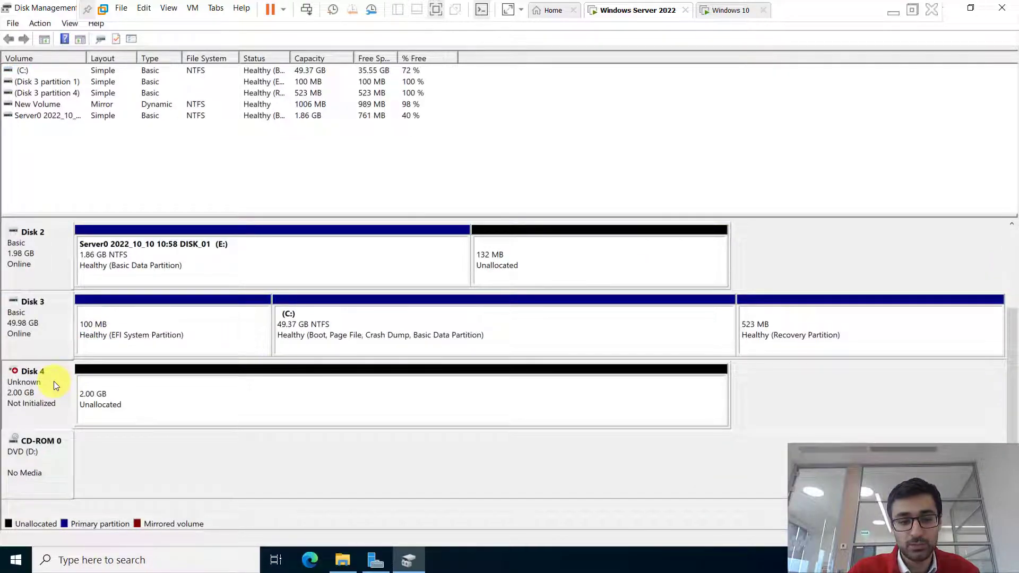
{"action": "left_click", "coordinate": [73, 391]}
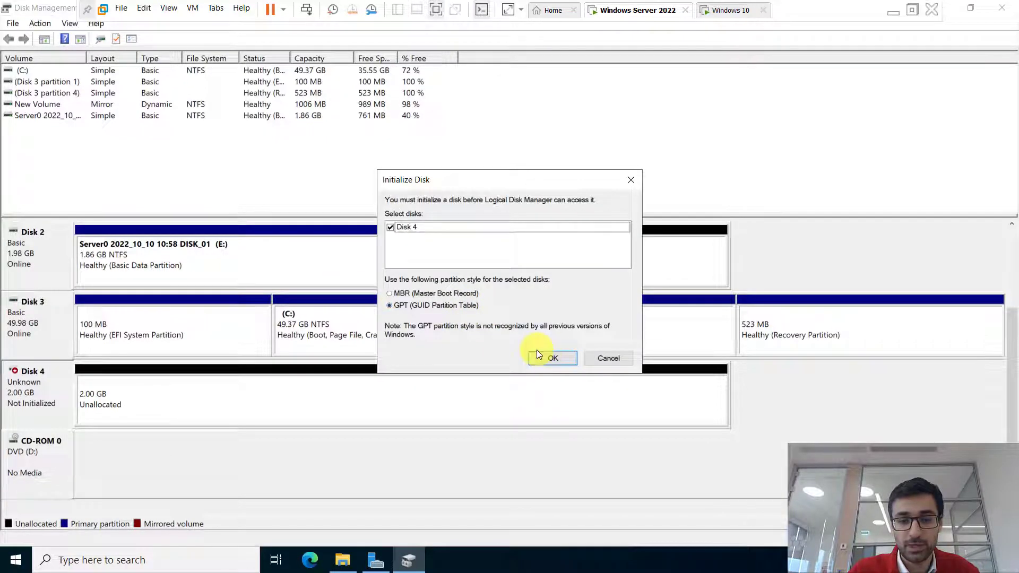
{"action": "left_click", "coordinate": [545, 355]}
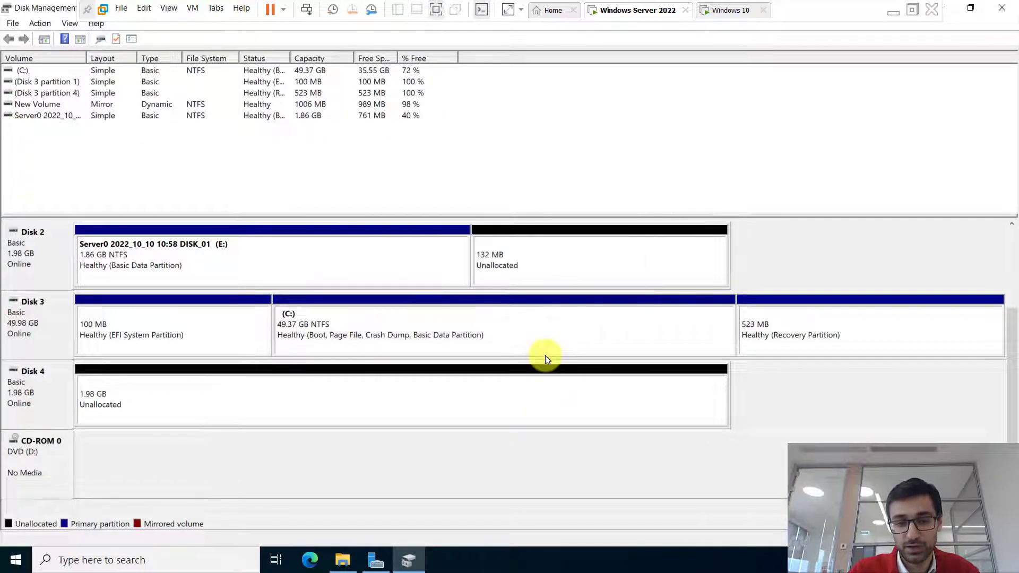
- Create a default NTFS simple volume F: on Disk 4's unallocated space and view it in This PC
{"action": "left_click", "coordinate": [218, 401]}
{"action": "right_click", "coordinate": [218, 401]}
{"action": "left_click", "coordinate": [269, 405]}
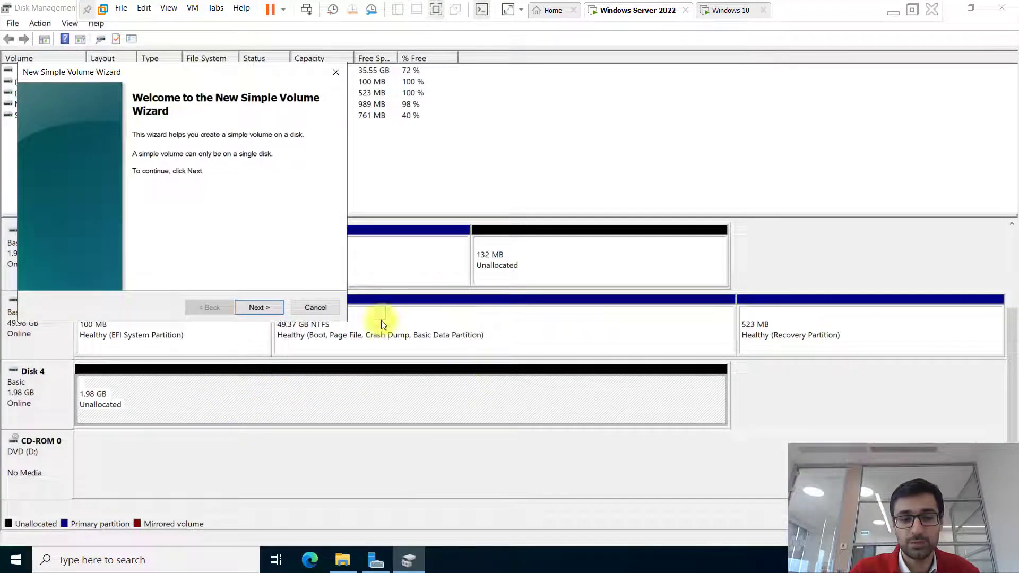
{"action": "left_click", "coordinate": [260, 308]}
{"action": "left_click", "coordinate": [260, 308]}
{"action": "left_click", "coordinate": [260, 308]}
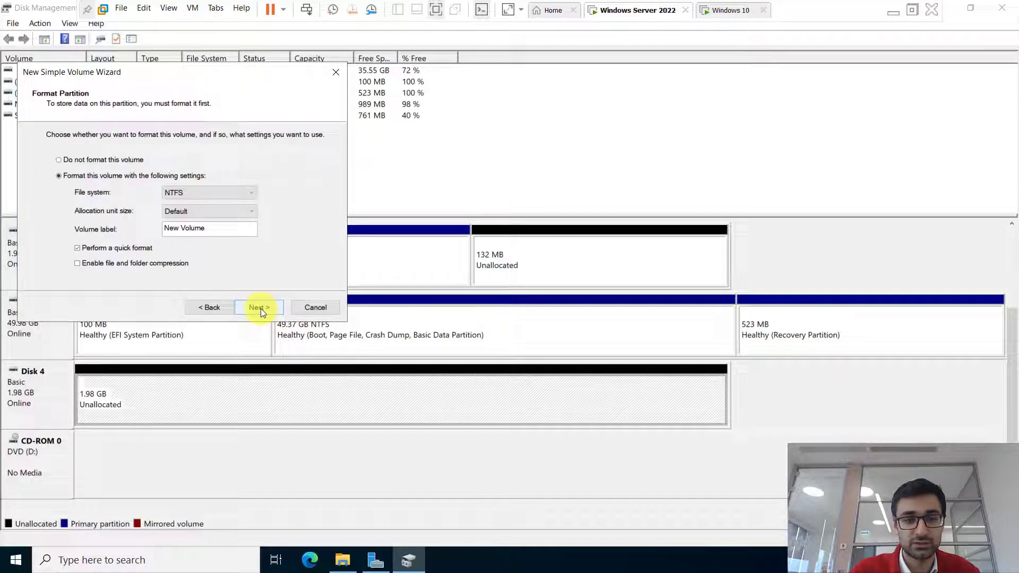
{"action": "left_click", "coordinate": [260, 308]}
{"action": "left_click", "coordinate": [260, 307]}
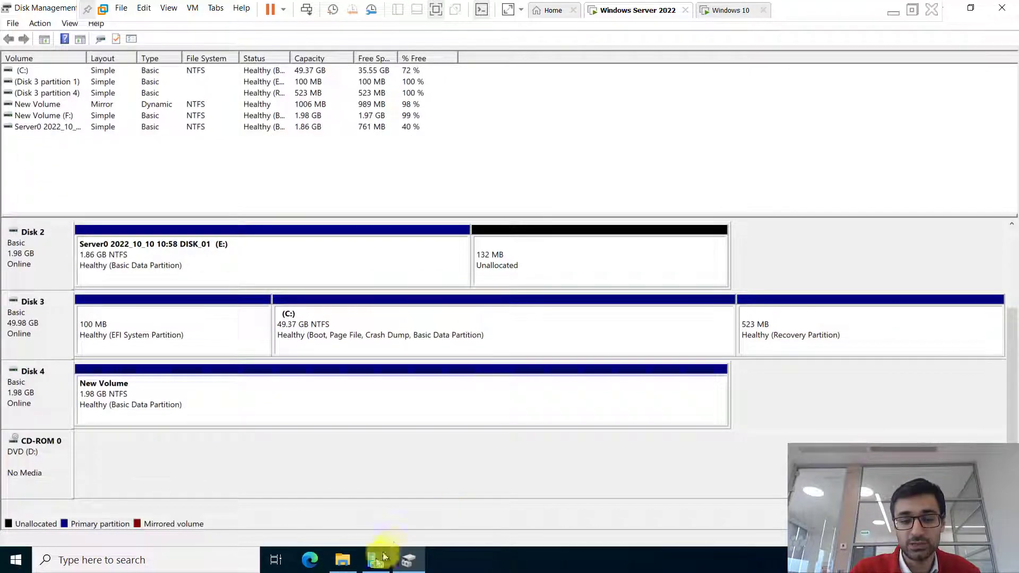
{"action": "left_click", "coordinate": [342, 560]}
{"action": "left_click", "coordinate": [706, 195]}
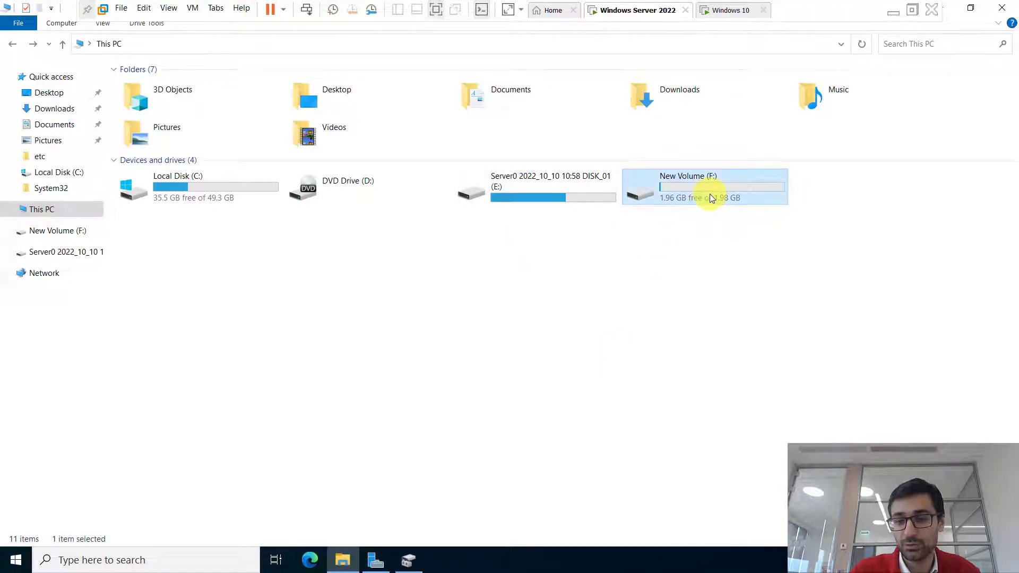
- From the Windows 10 VM, try \\server01dc\f$ as administrator and dismiss the access-refused error
{"action": "left_click", "coordinate": [723, 11]}
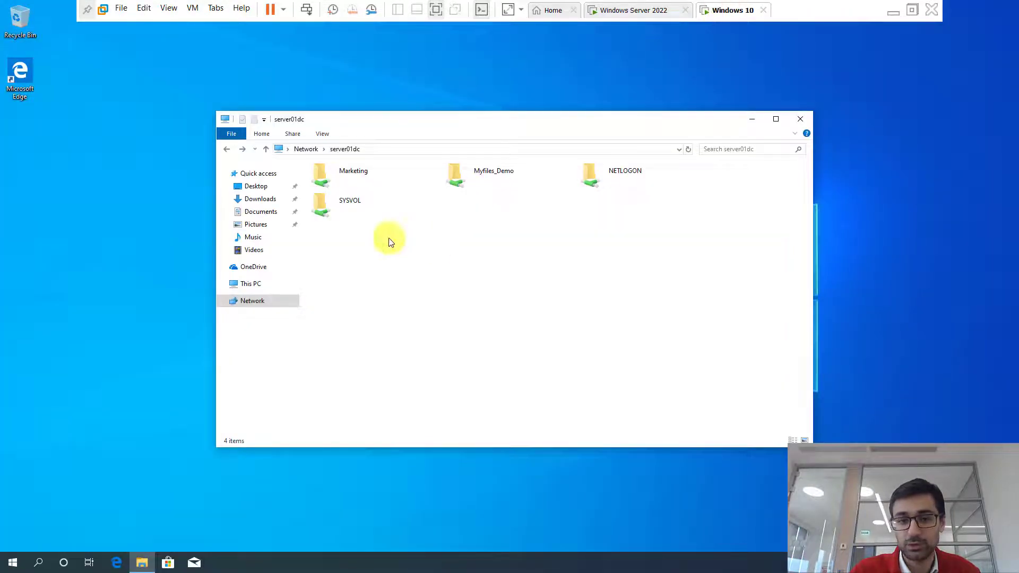
{"action": "left_click", "coordinate": [384, 149]}
{"action": "left_click", "coordinate": [374, 149]}
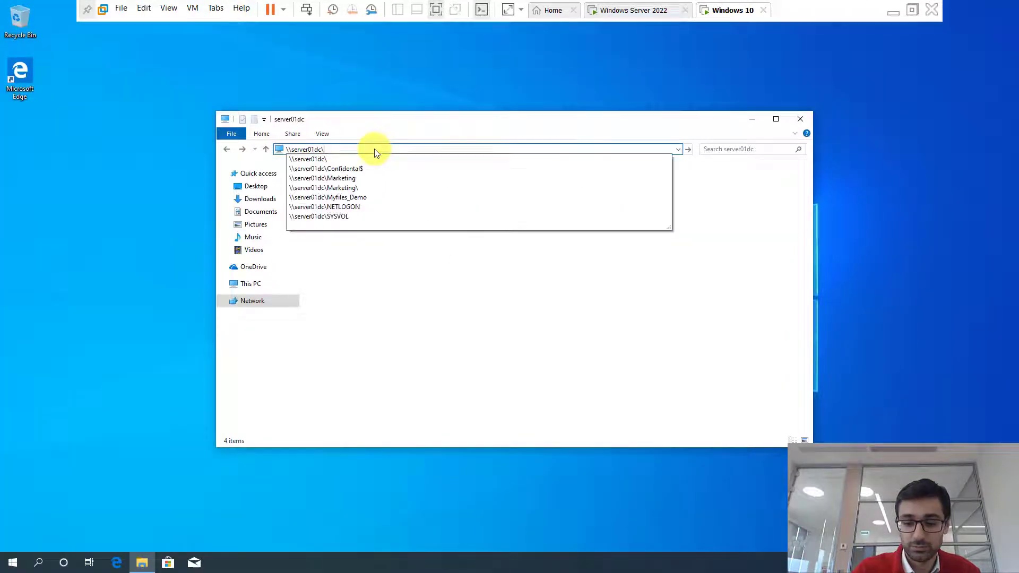
{"action": "key", "text": "Return"}
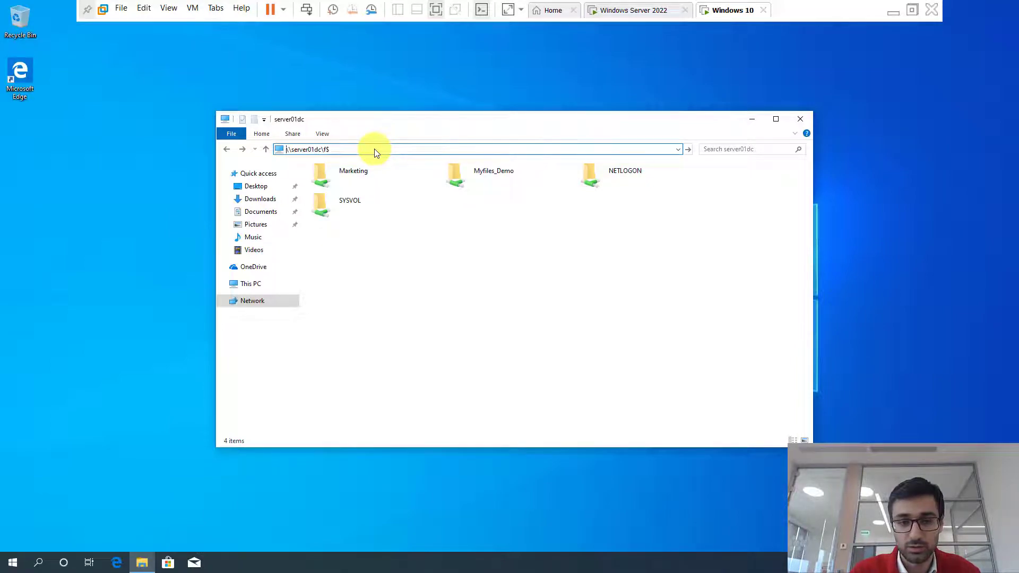
{"action": "type", "text": "administrator"}
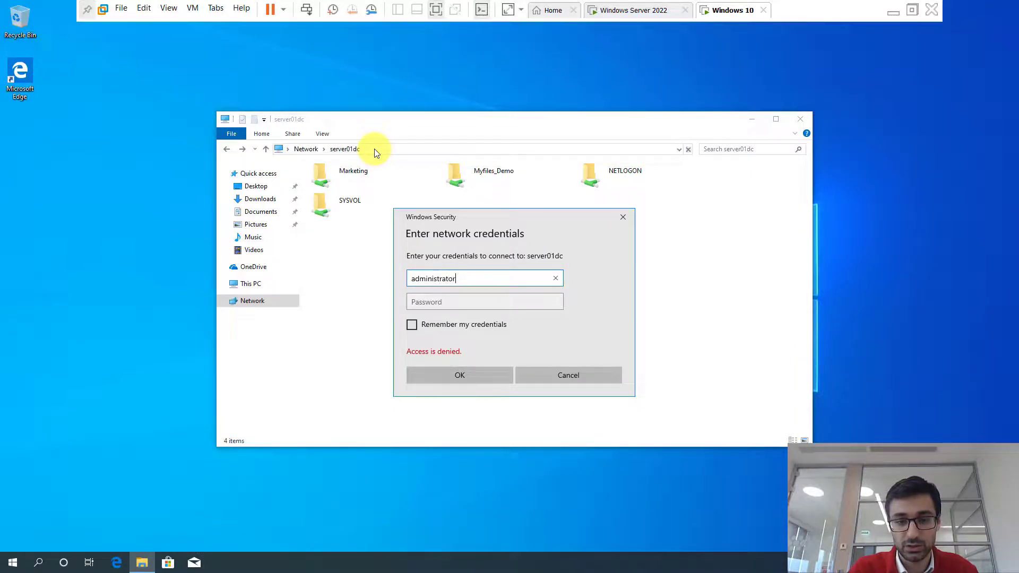
{"action": "key", "text": "Tab"}
{"action": "type", "text": "*******"}
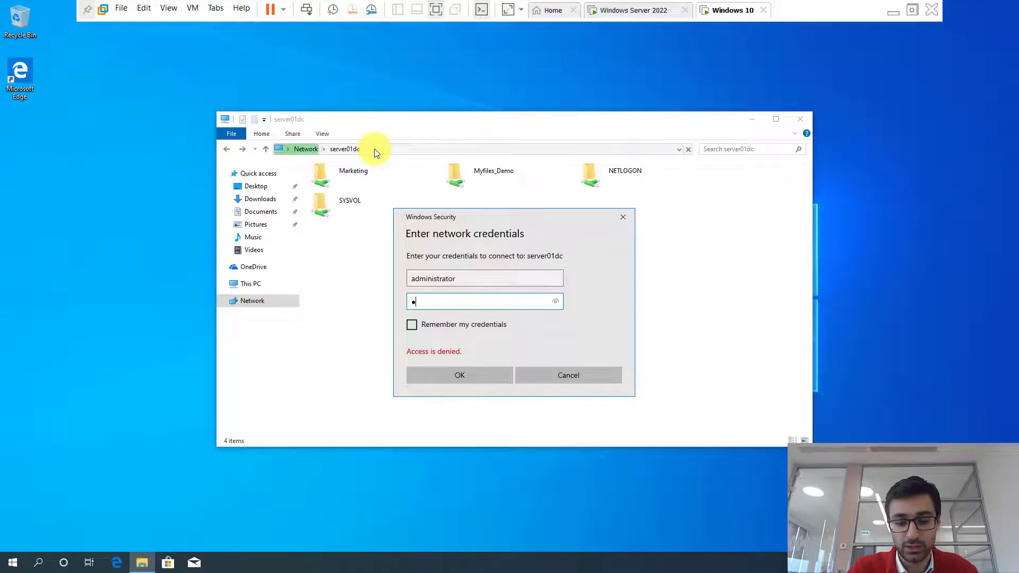
{"action": "key", "text": "Return"}
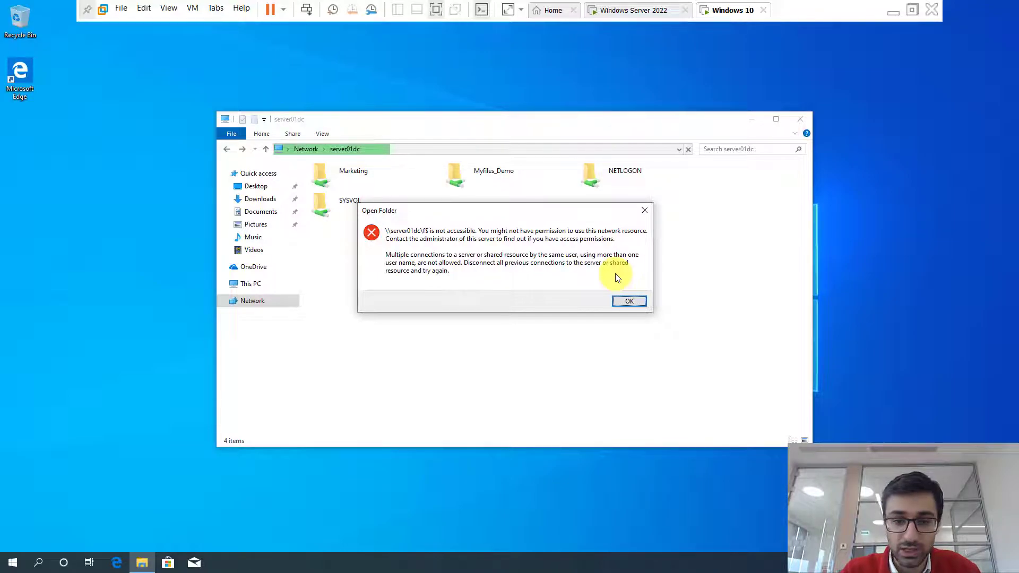
{"action": "left_click", "coordinate": [630, 302]}
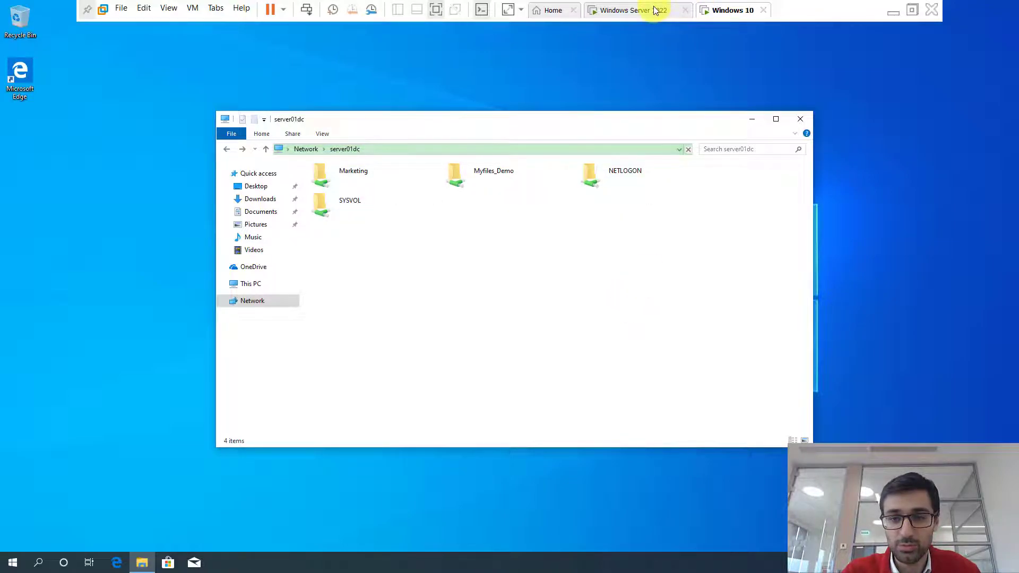
- On the Windows Server 2022 VM, open the New Volume (F:) drive
{"action": "left_click", "coordinate": [654, 9]}
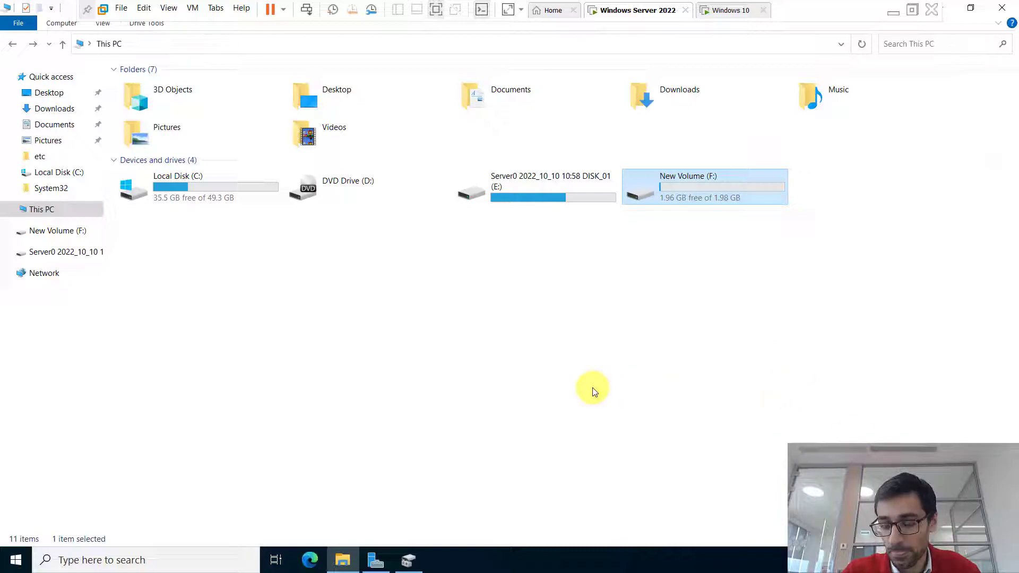
{"action": "double_click", "coordinate": [681, 191]}
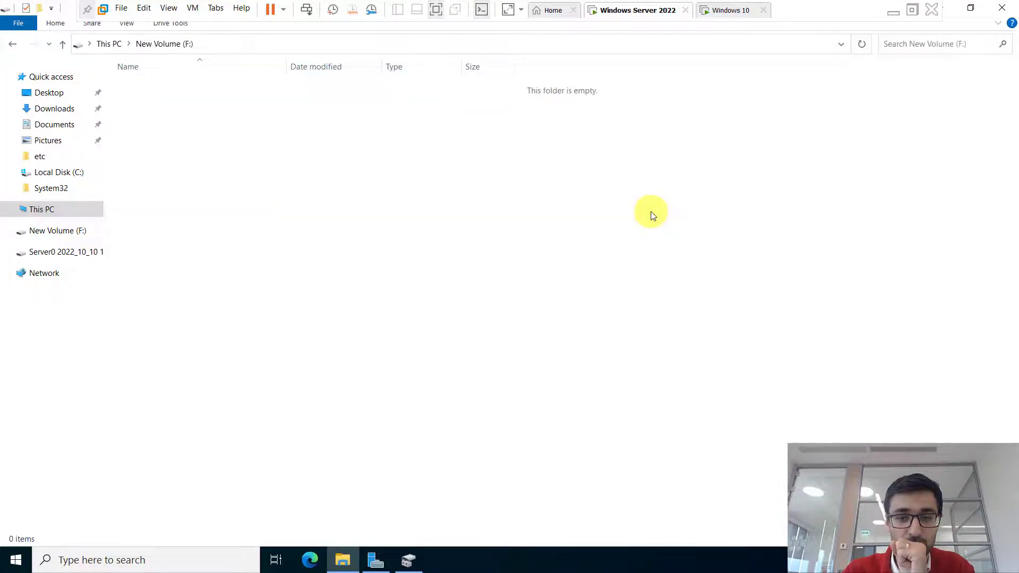
{"action": "right_click", "coordinate": [423, 187]}
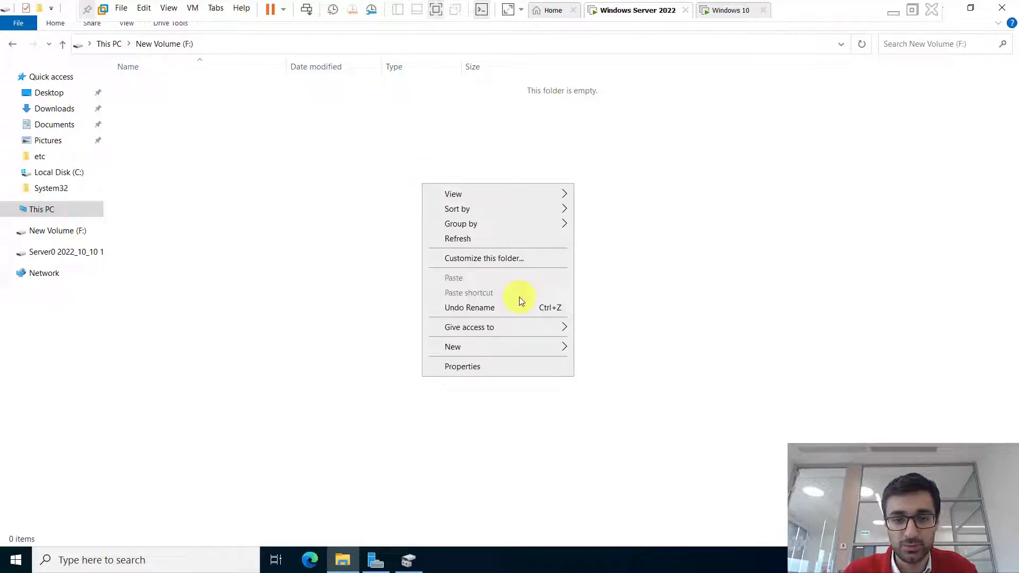
{"action": "left_click", "coordinate": [320, 298]}
- Search Start for 'network' and open View network computers and devices
{"action": "left_click", "coordinate": [190, 564]}
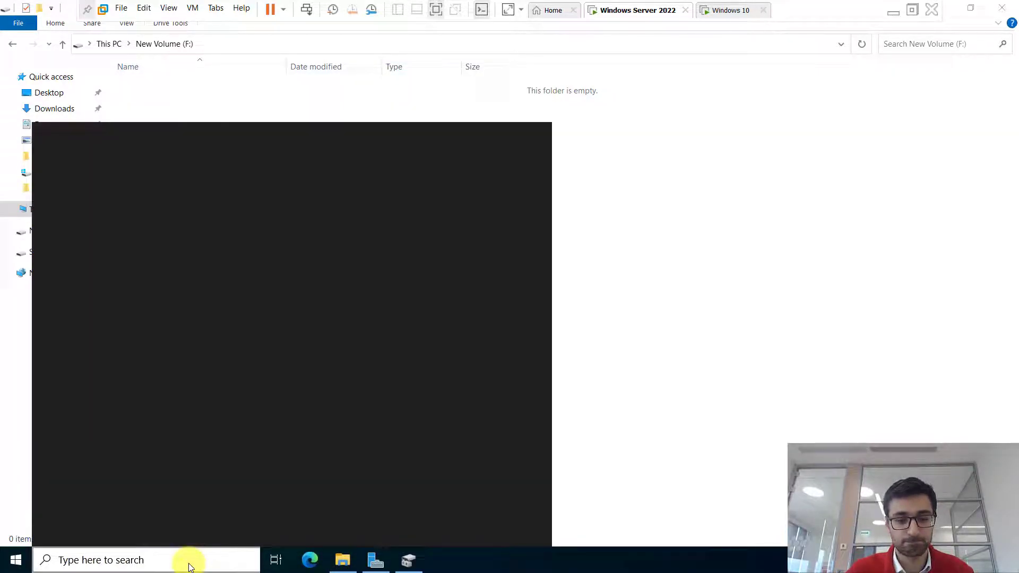
{"action": "type", "text": "network"}
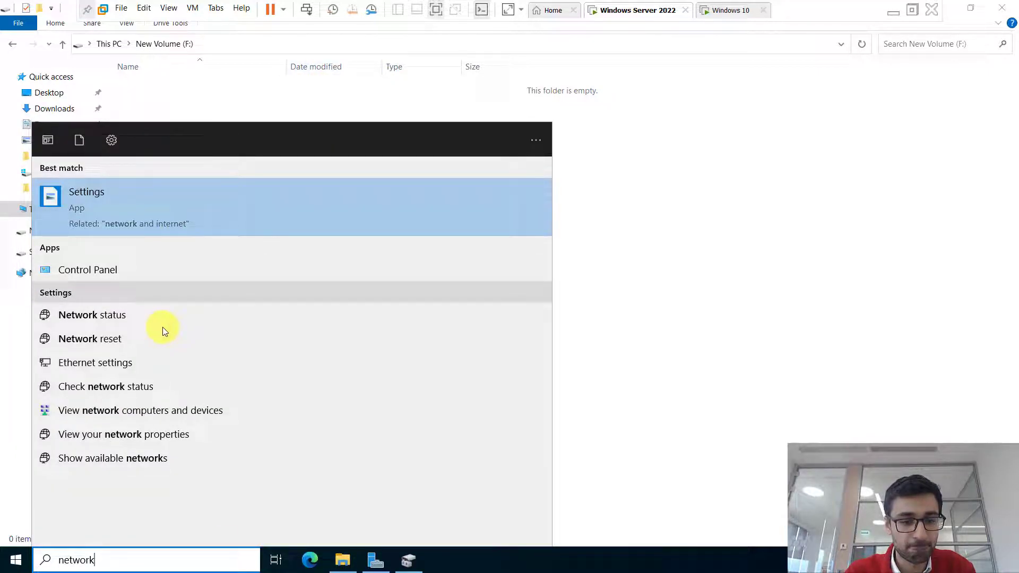
{"action": "left_click", "coordinate": [199, 408]}
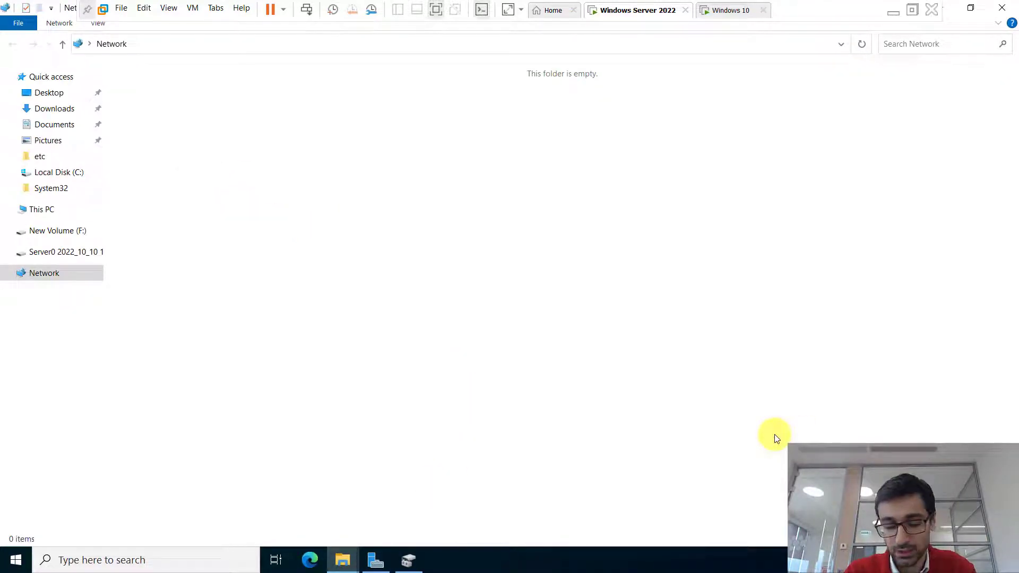
{"action": "key", "text": "super+r"}
- Open Network Connections from Run, then reach Network and Sharing Center's advanced sharing settings
{"action": "type", "text": "n"}
{"action": "key", "text": "Down"}
{"action": "key", "text": "Return"}
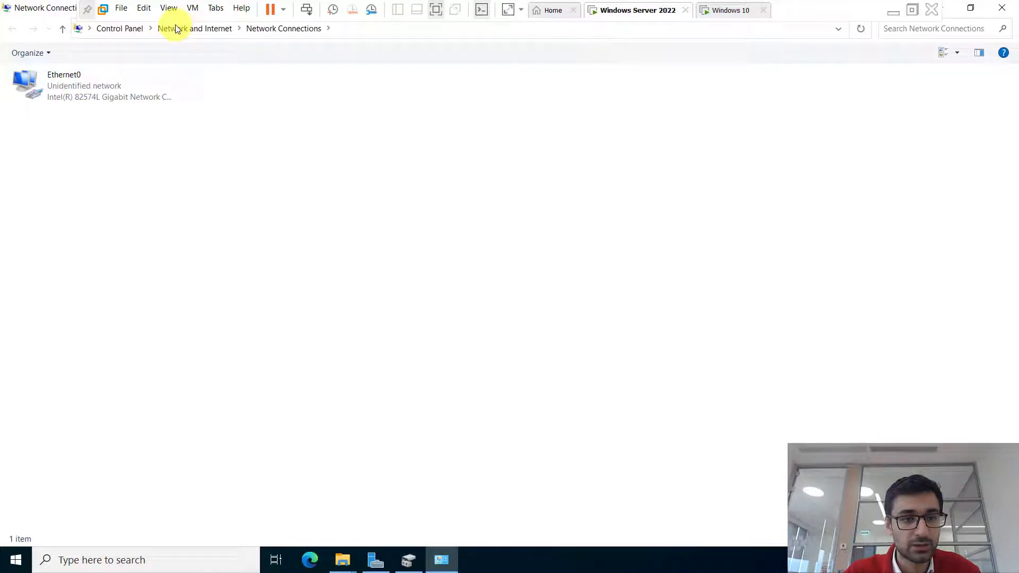
{"action": "left_click", "coordinate": [193, 31]}
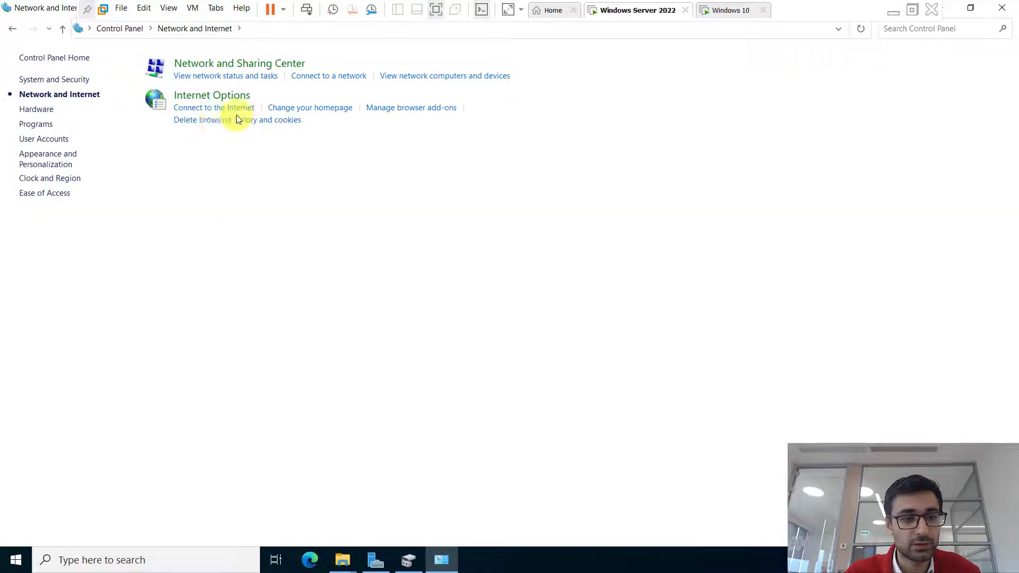
{"action": "left_click", "coordinate": [234, 63]}
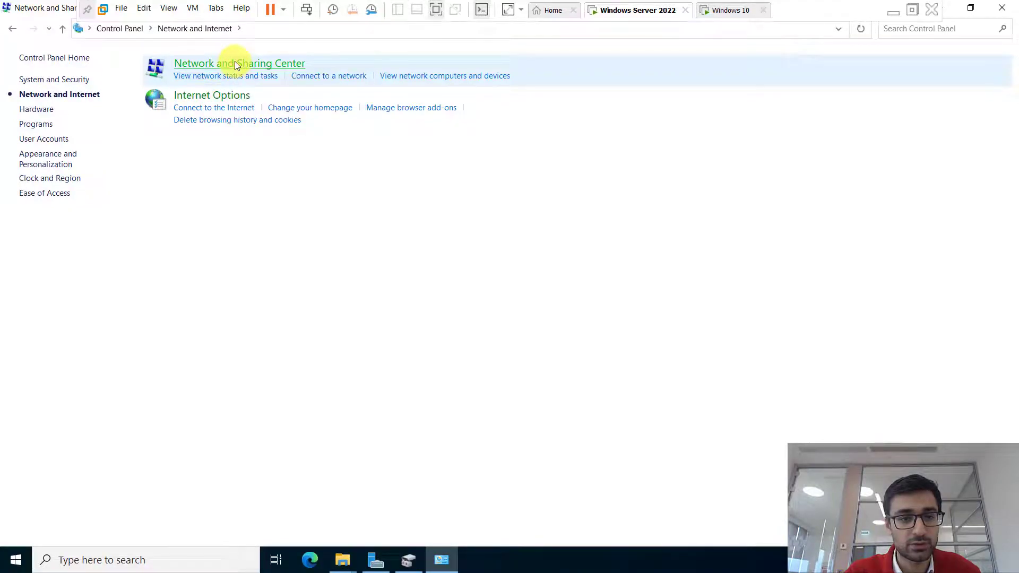
{"action": "left_click", "coordinate": [86, 100]}
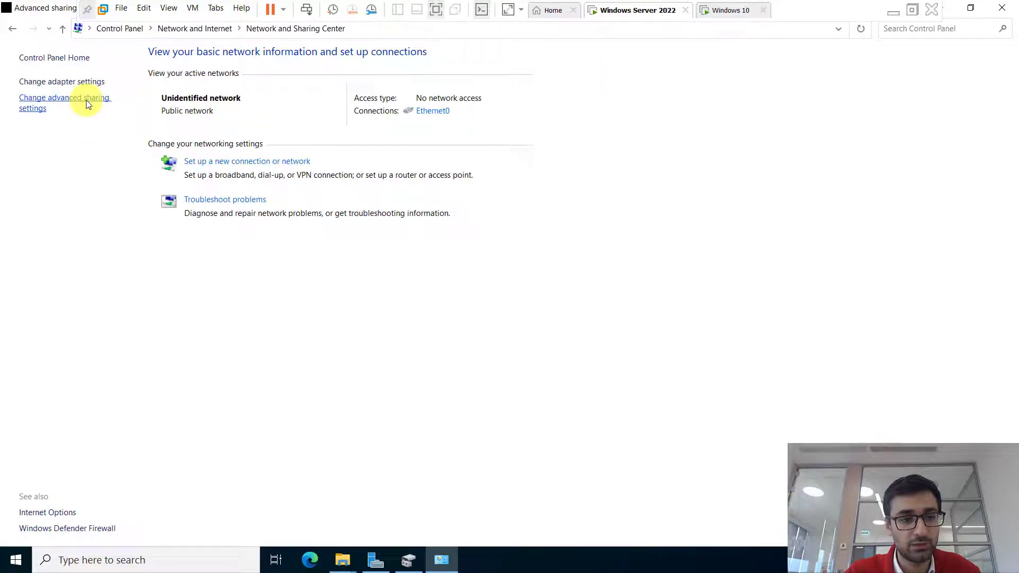
- Turn on network discovery for Public and Private profiles plus Public folder sharing, and save
{"action": "left_click", "coordinate": [370, 214]}
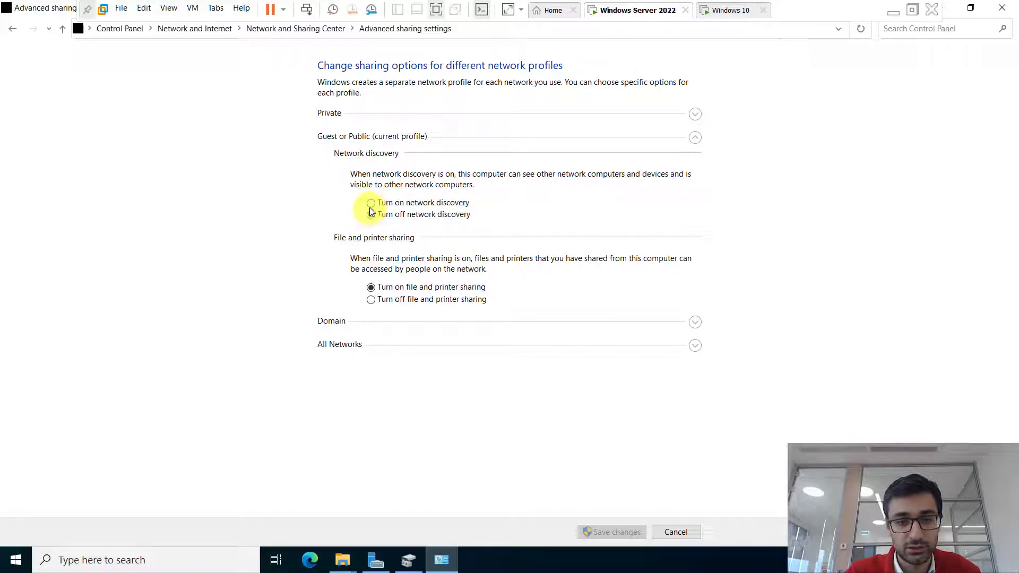
{"action": "left_click", "coordinate": [370, 204]}
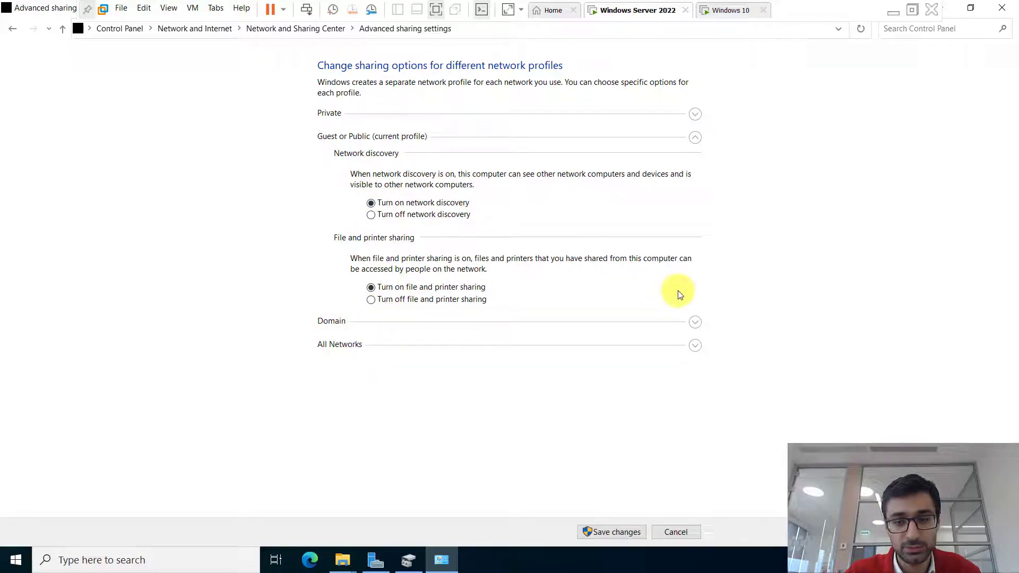
{"action": "left_click", "coordinate": [695, 114]}
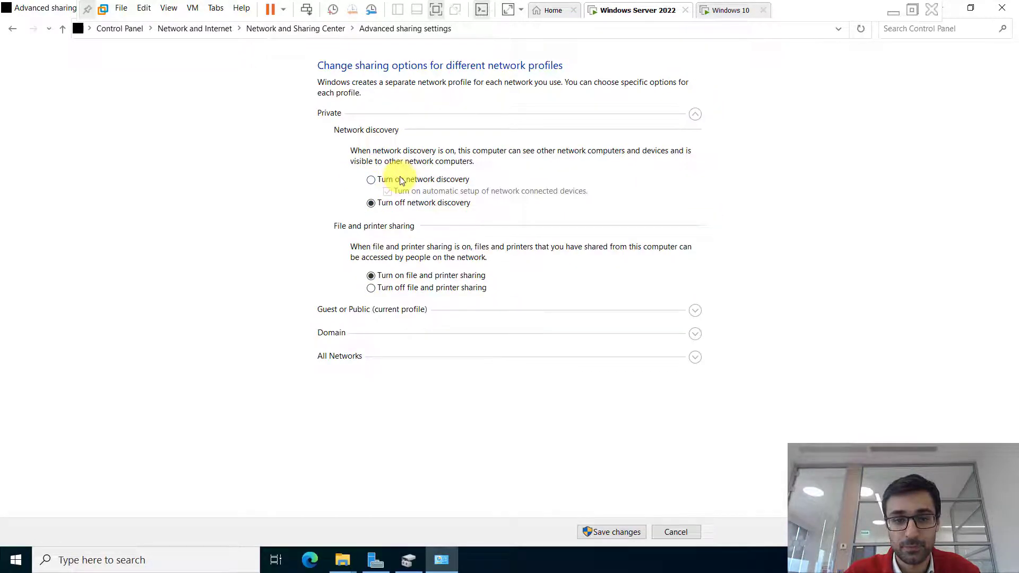
{"action": "left_click", "coordinate": [394, 182]}
{"action": "left_click", "coordinate": [695, 357]}
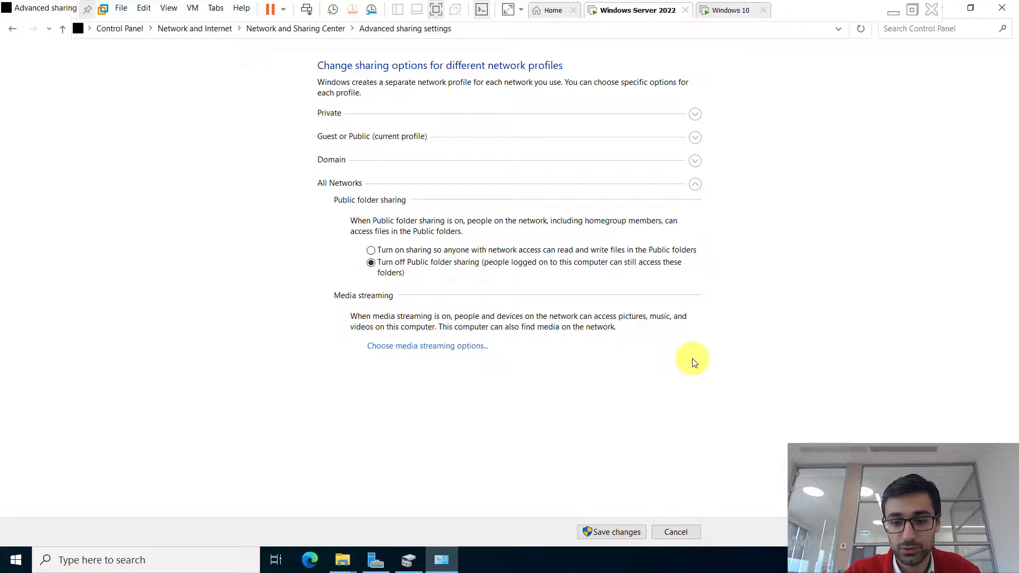
{"action": "left_click", "coordinate": [370, 251]}
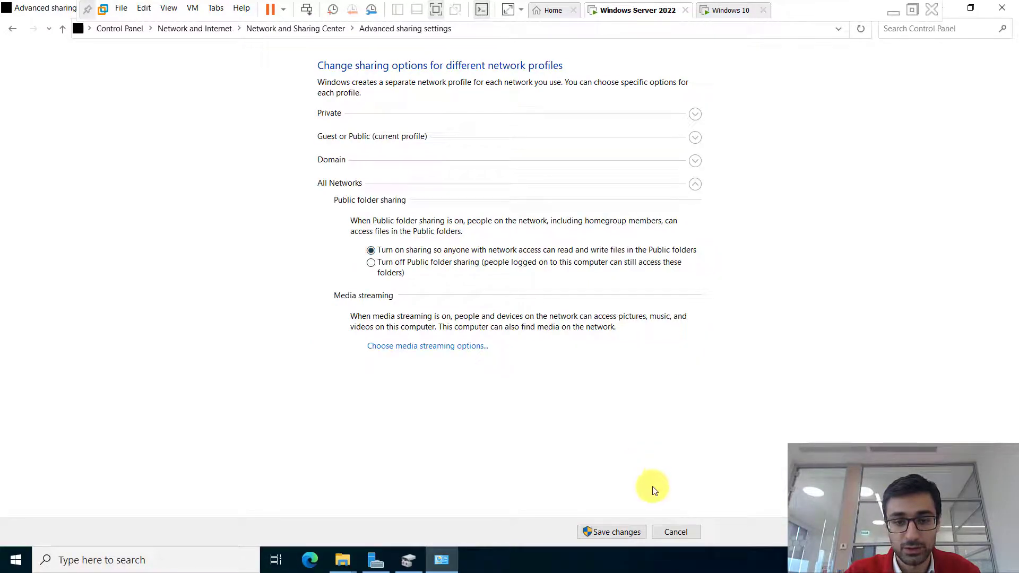
{"action": "left_click", "coordinate": [609, 533]}
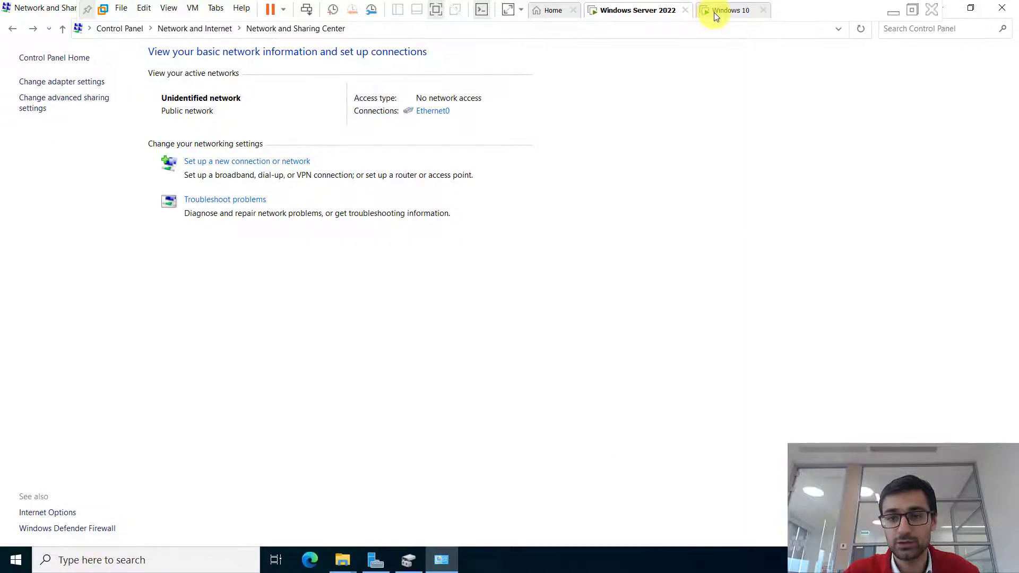
{"action": "left_click", "coordinate": [712, 12]}
- Re-request \\server01dc\f$ from Windows 10 and enter administrator as the user name
{"action": "left_click", "coordinate": [371, 151]}
{"action": "left_click", "coordinate": [370, 151]}
{"action": "type", "text": "\\f$"}
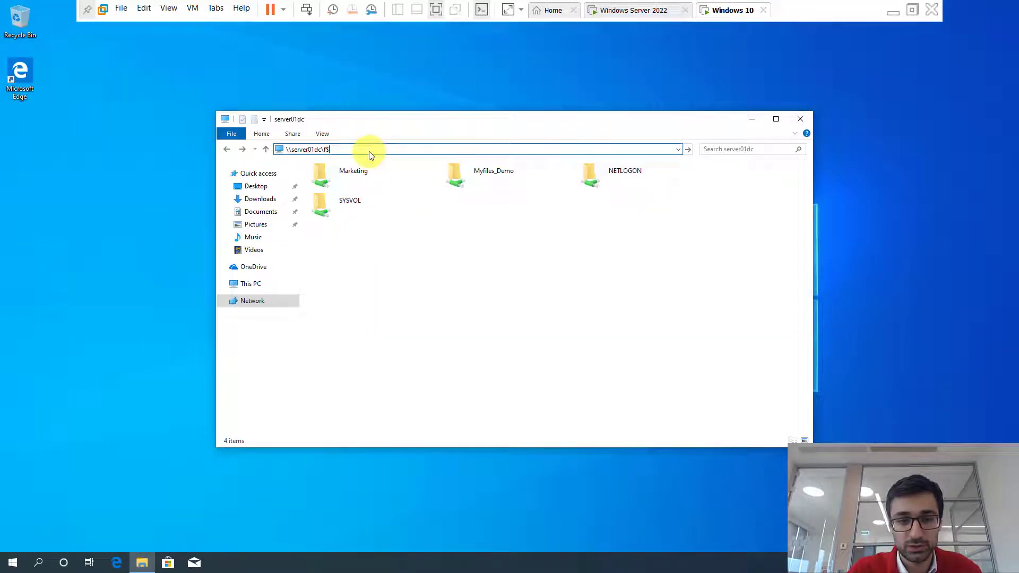
{"action": "key", "text": "Return"}
{"action": "type", "text": "administrator"}
{"action": "key", "text": "Tab"}
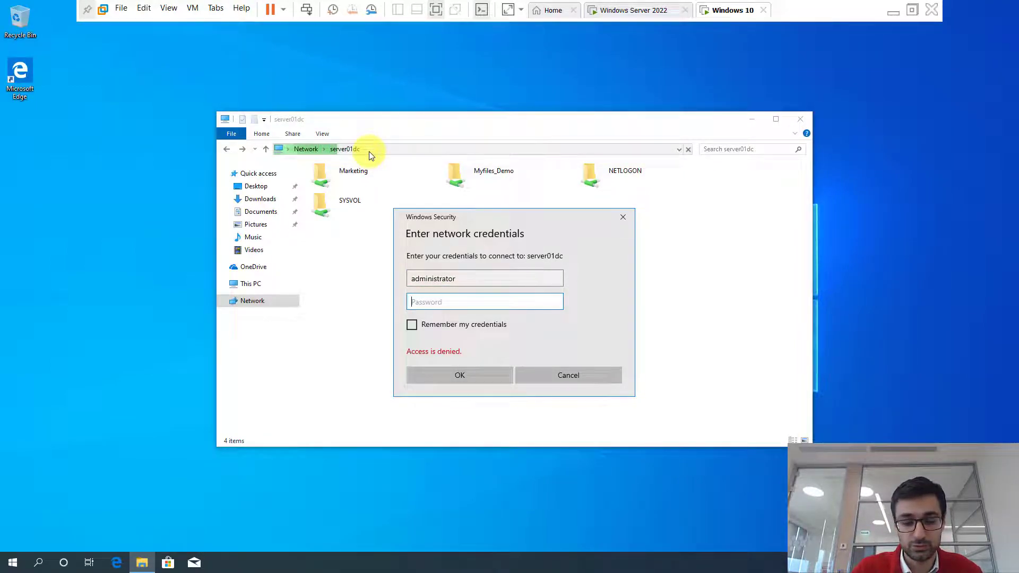
- Retry with the domain-prefixed administrator account, dismiss the multiple-connections error, and enter \\192.168.7.7\ as path
{"action": "key", "text": "shift+Tab"}
{"action": "key", "text": "Left"}
{"action": "key", "text": "Left"}
{"action": "key", "text": "Left"}
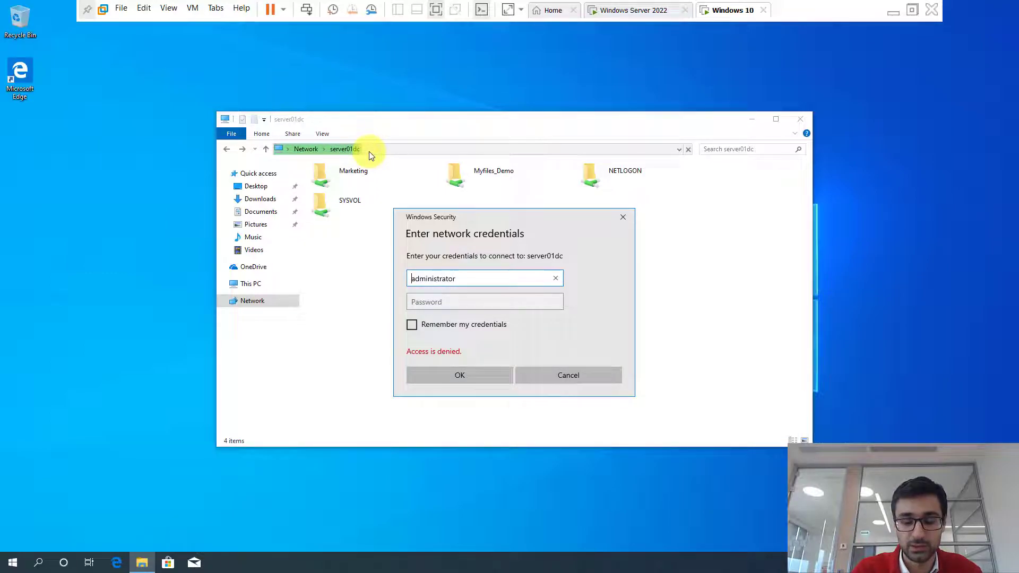
{"action": "type", "text": "orkhan\\"}
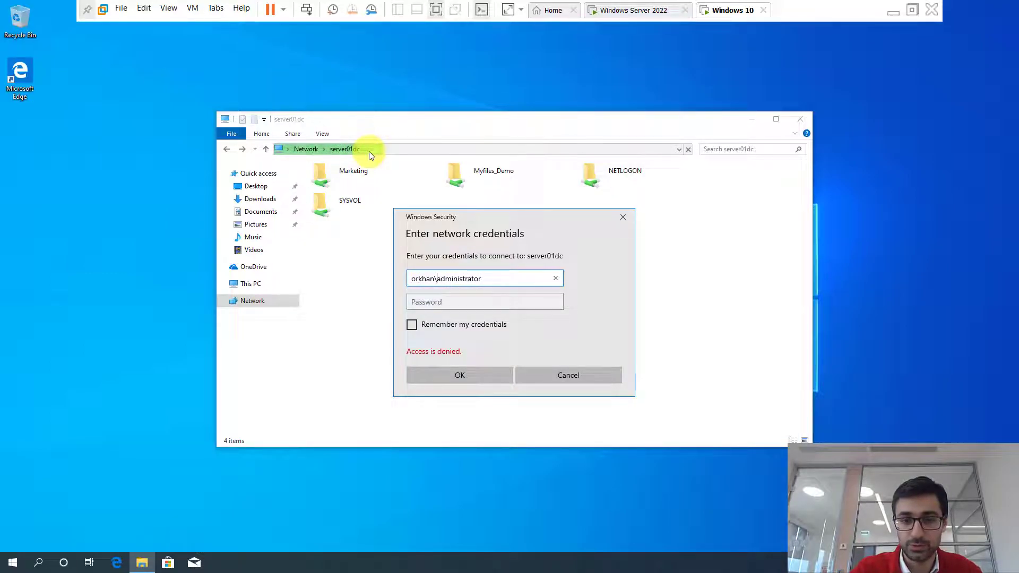
{"action": "key", "text": "Tab"}
{"action": "type", "text": "Pa$$w0rd"}
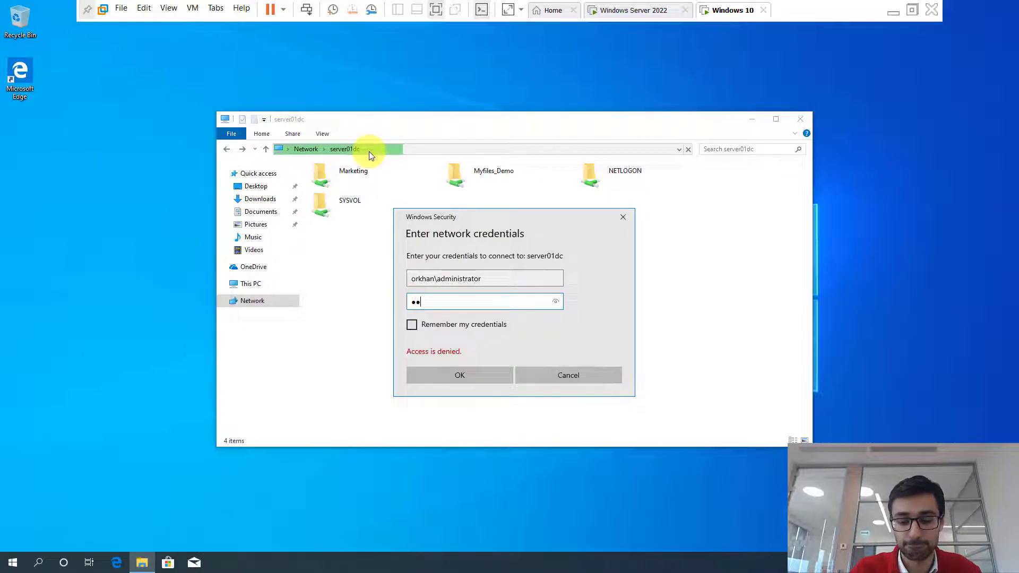
{"action": "key", "text": "Return"}
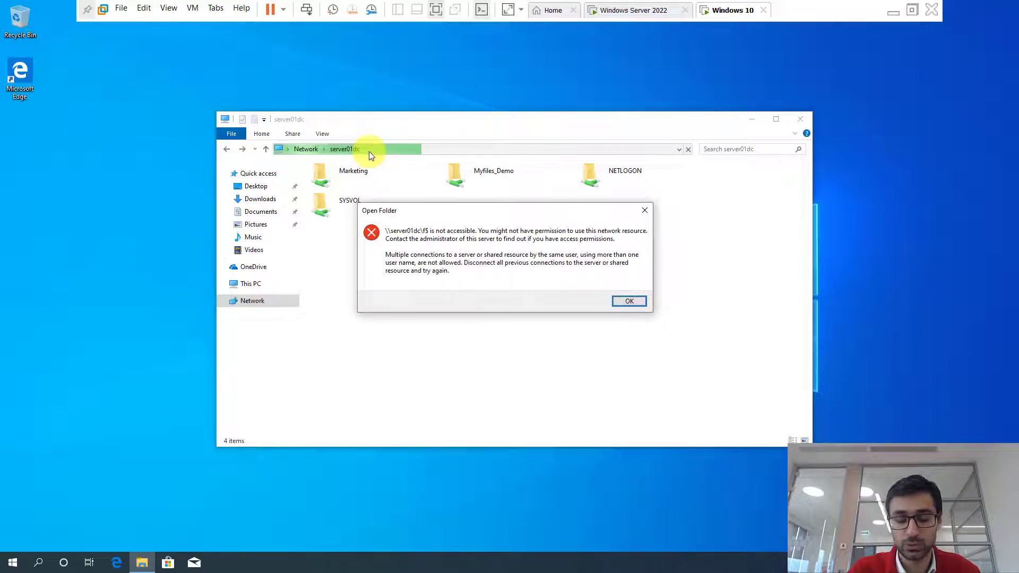
{"action": "key", "text": "Return"}
{"action": "left_click", "coordinate": [364, 149]}
{"action": "type", "text": "\\\\192.168."}
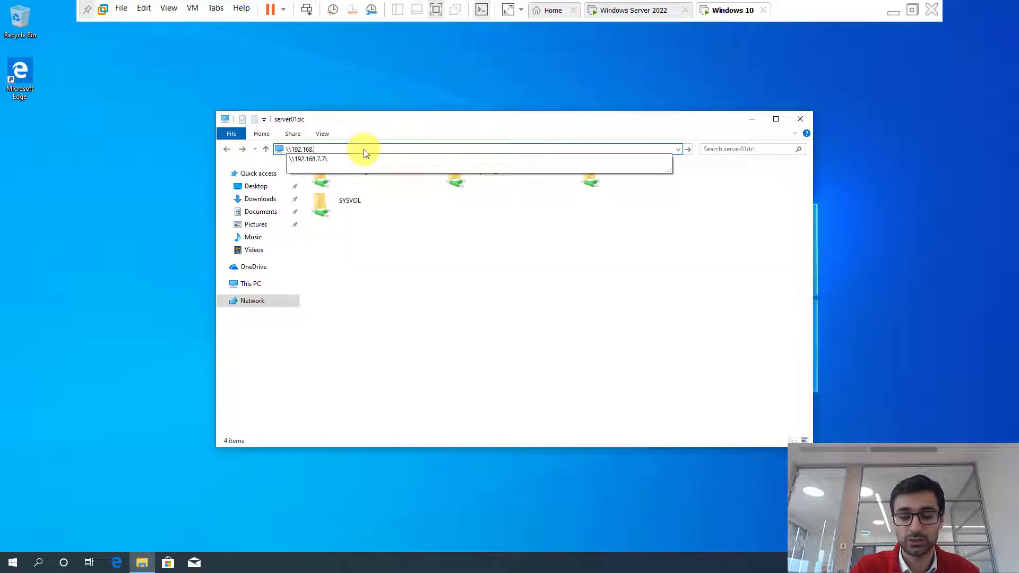
{"action": "type", "text": "7.7\\"}
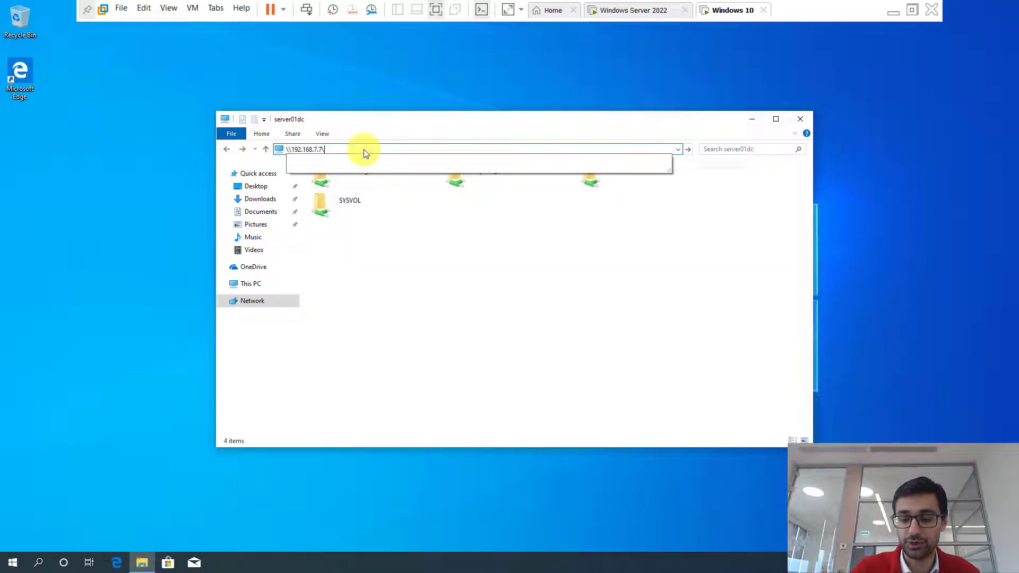
- Open \\192.168.7.7\f$ from Windows 10, signing in as administrator
{"action": "key", "text": "Return"}
{"action": "type", "text": "fS"}
{"action": "key", "text": "Return"}
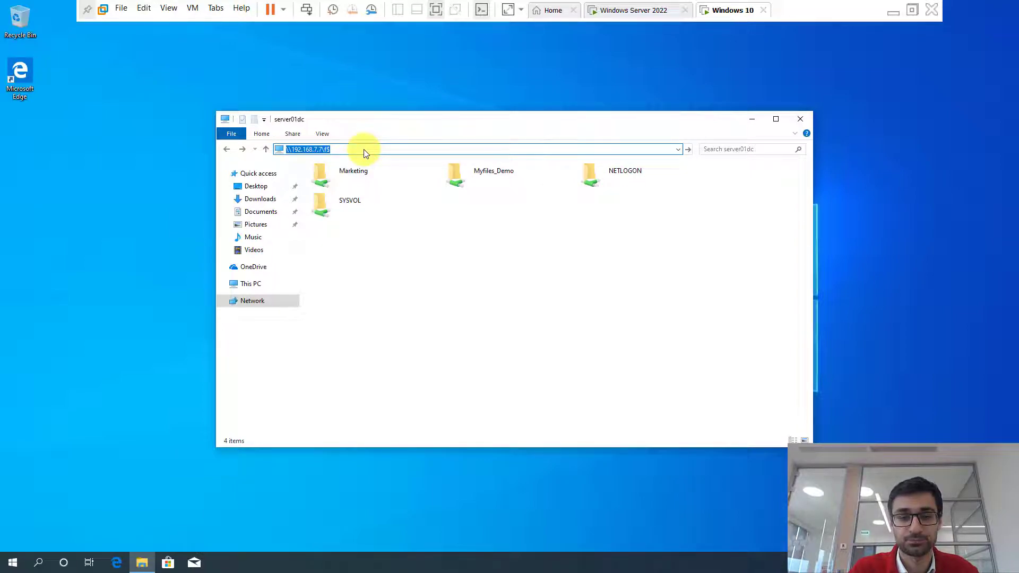
{"action": "type", "text": "administrator"}
{"action": "key", "text": "Tab"}
{"action": "type", "text": "•••••"}
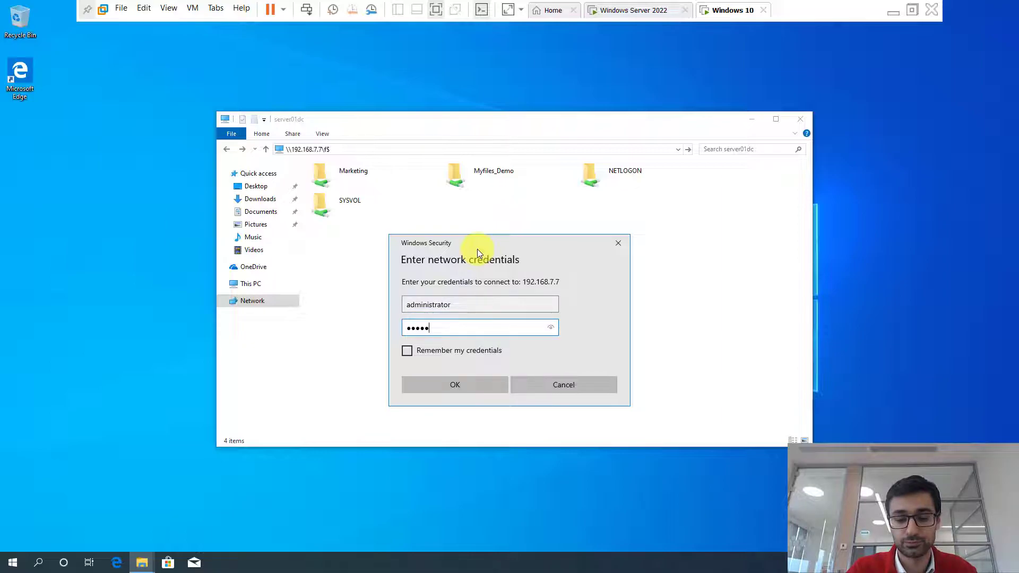
{"action": "type", "text": "•"}
{"action": "key", "text": "Return"}
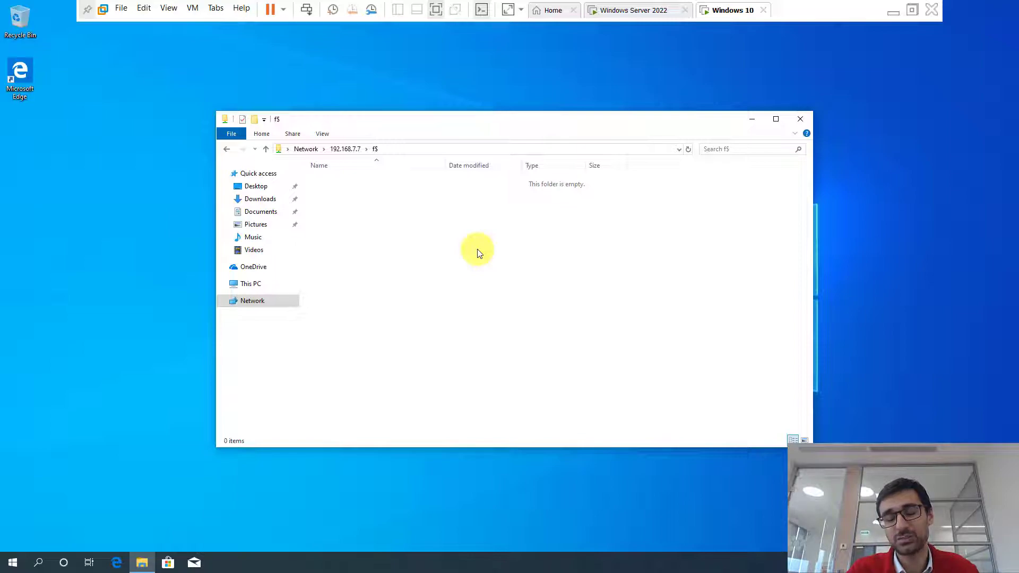
- Change the path to \\192.168.7.7\c$ to open the server's C: drive remotely
{"action": "left_click", "coordinate": [417, 149]}
{"action": "left_click", "coordinate": [383, 150]}
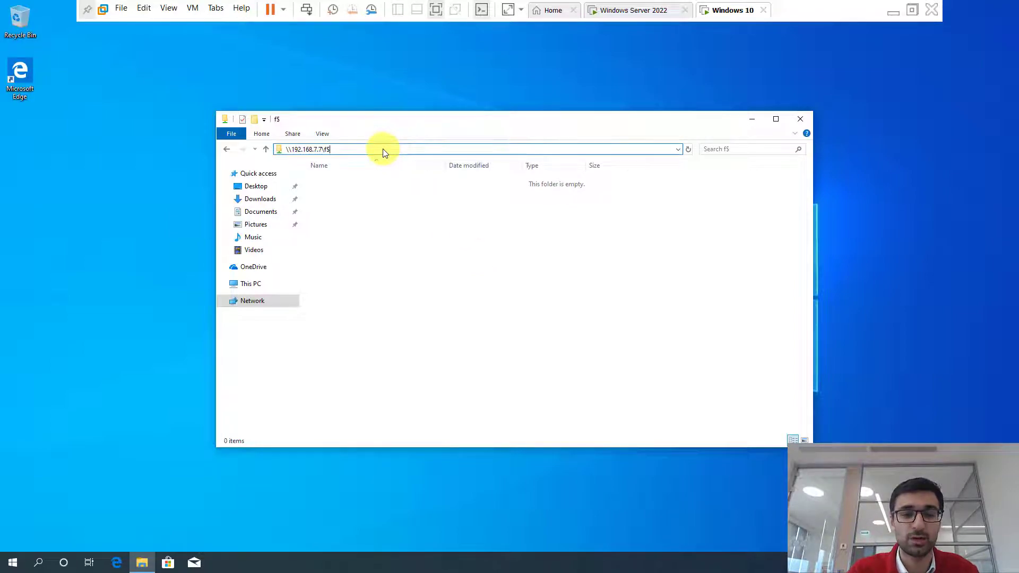
{"action": "key", "text": "BackSpace"}
{"action": "key", "text": "BackSpace"}
{"action": "type", "text": "c$"}
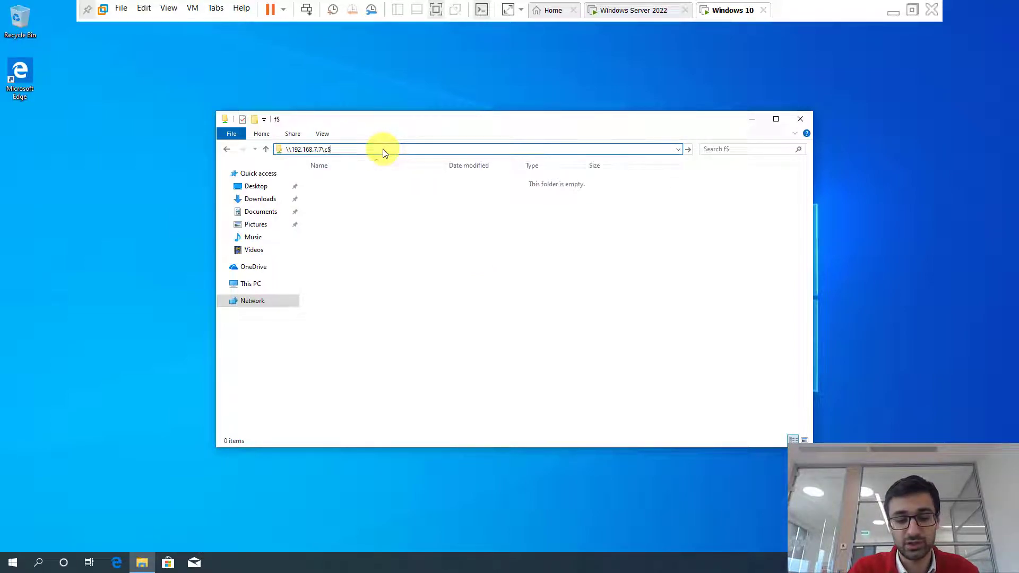
{"action": "key", "text": "Return"}
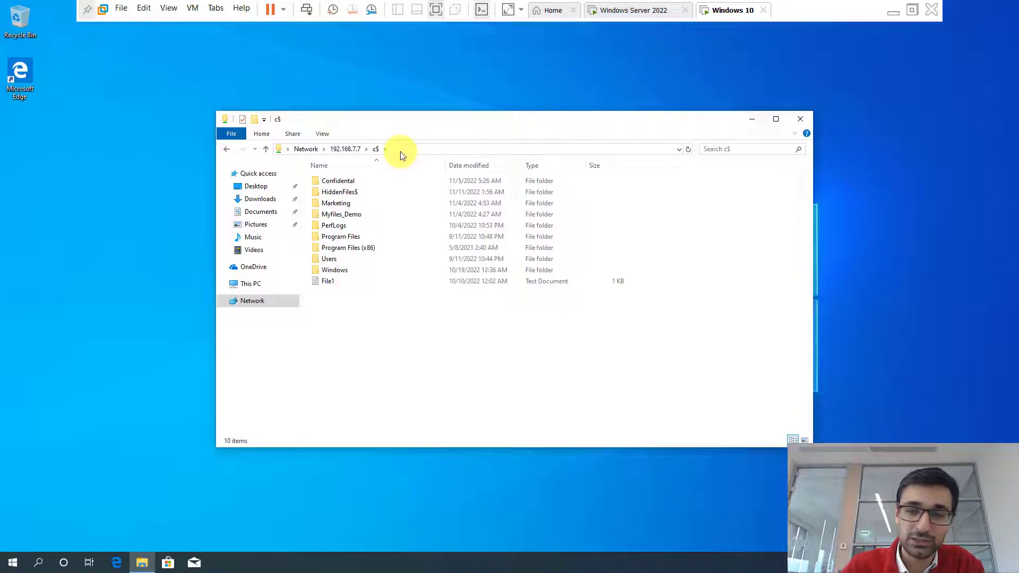
{"action": "left_click", "coordinate": [400, 151]}
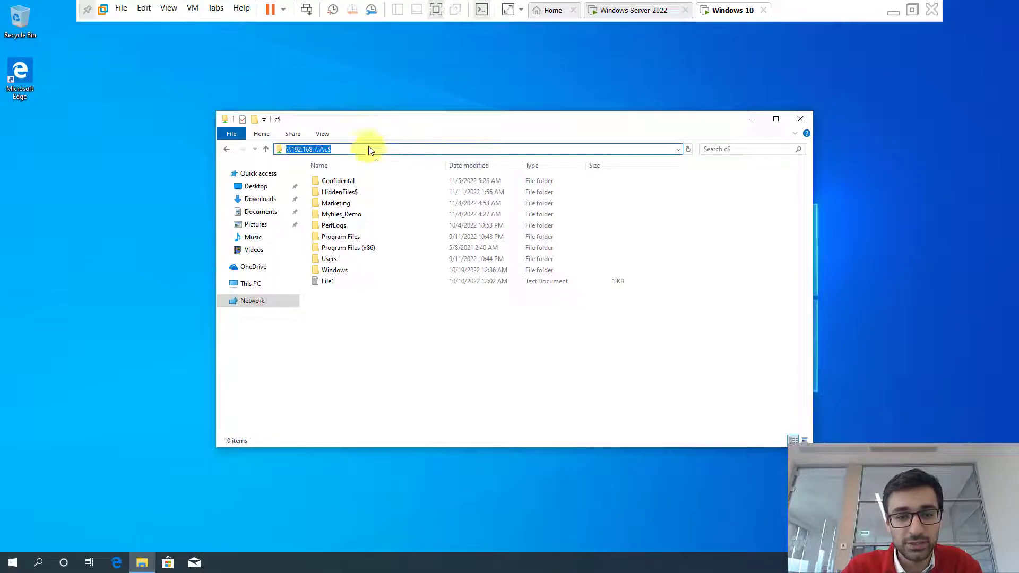
{"action": "left_click", "coordinate": [350, 151]}
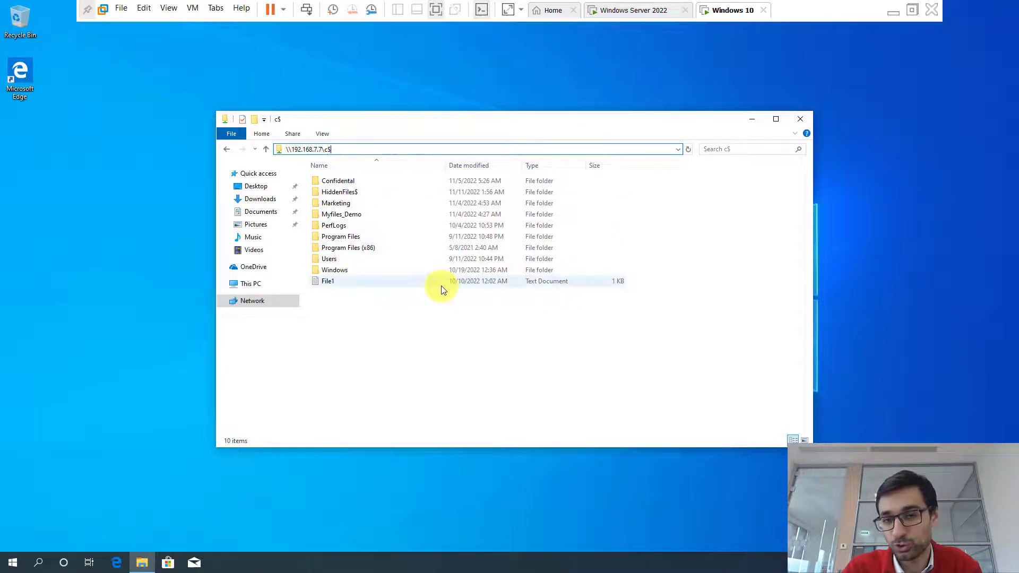
{"action": "left_click", "coordinate": [657, 11]}
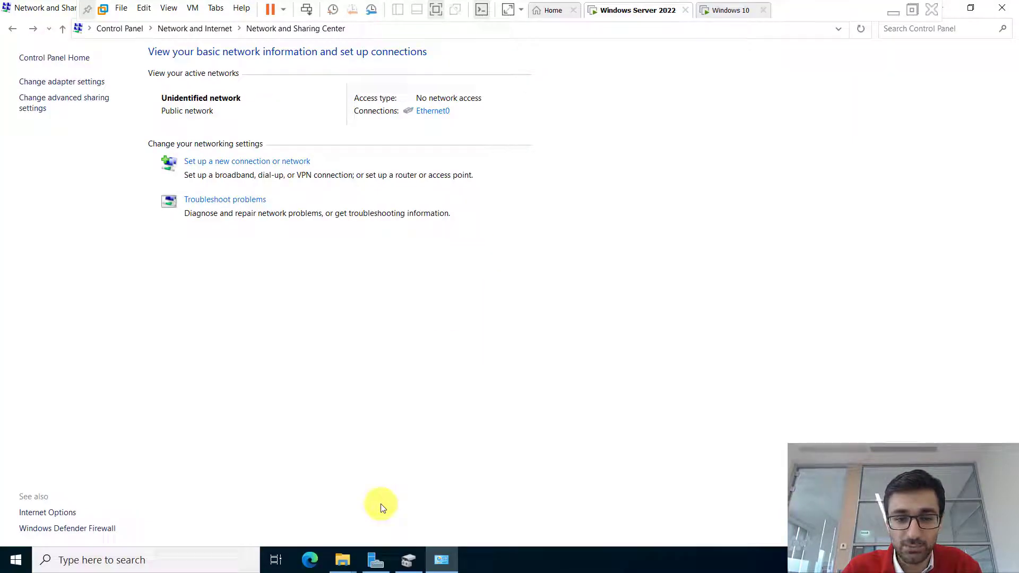
- On the server, open Local Disk (C:) via This PC to compare with the Windows 10 c$ view
{"action": "mouse_move", "coordinate": [343, 569]}
{"action": "left_click", "coordinate": [278, 479]}
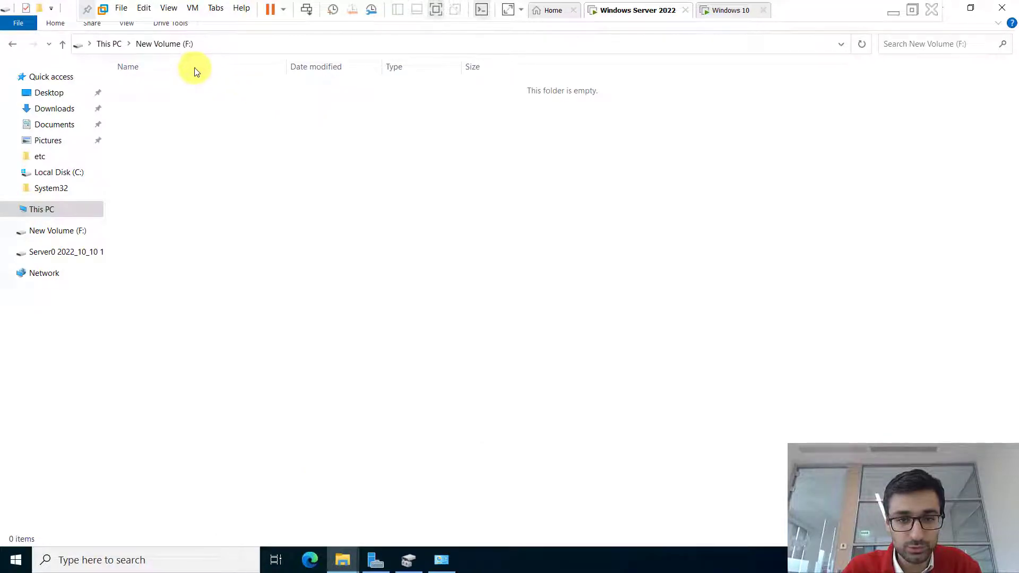
{"action": "left_click", "coordinate": [112, 43]}
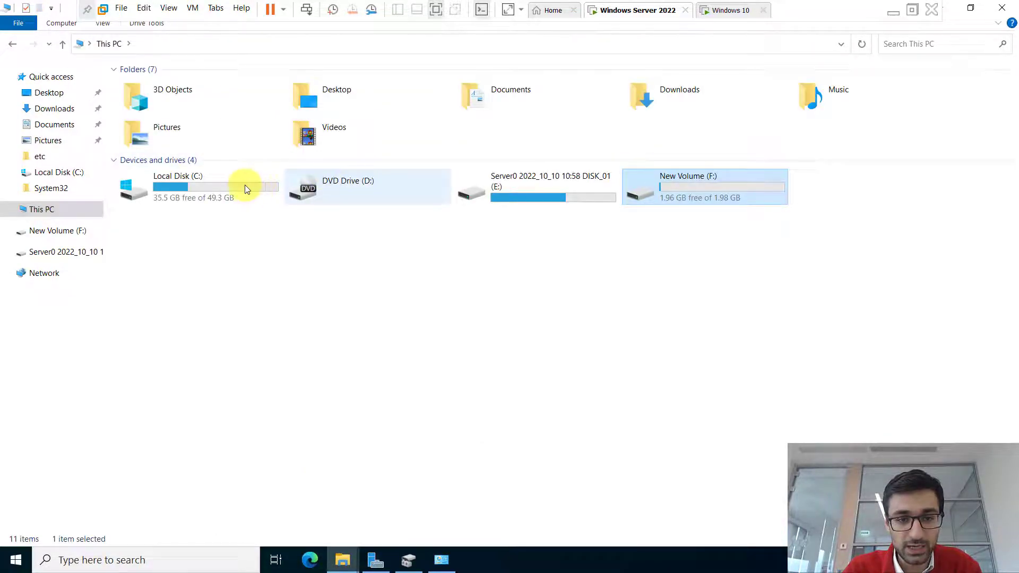
{"action": "left_click", "coordinate": [223, 186]}
{"action": "double_click", "coordinate": [222, 187]}
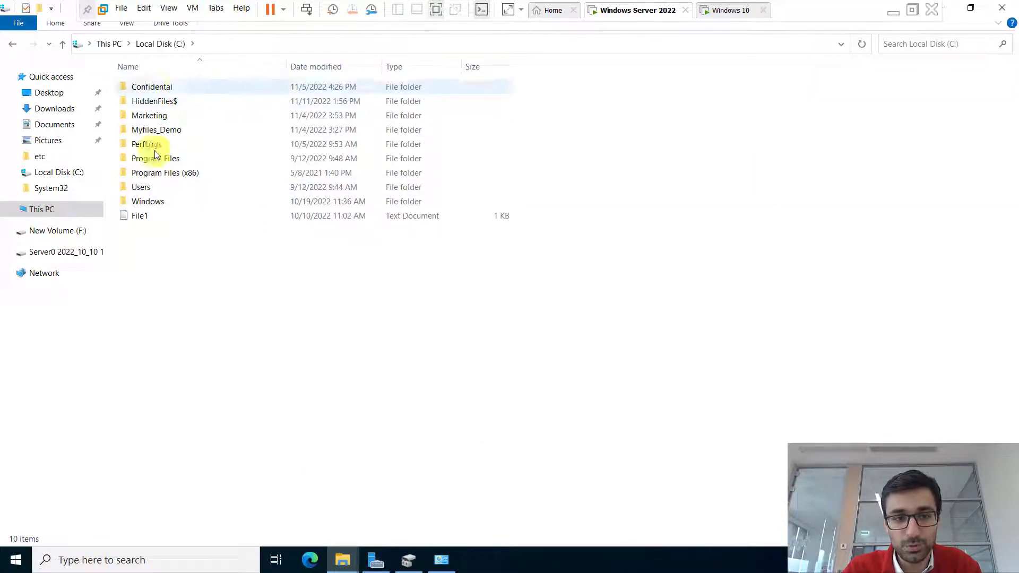
{"action": "left_click", "coordinate": [732, 10]}
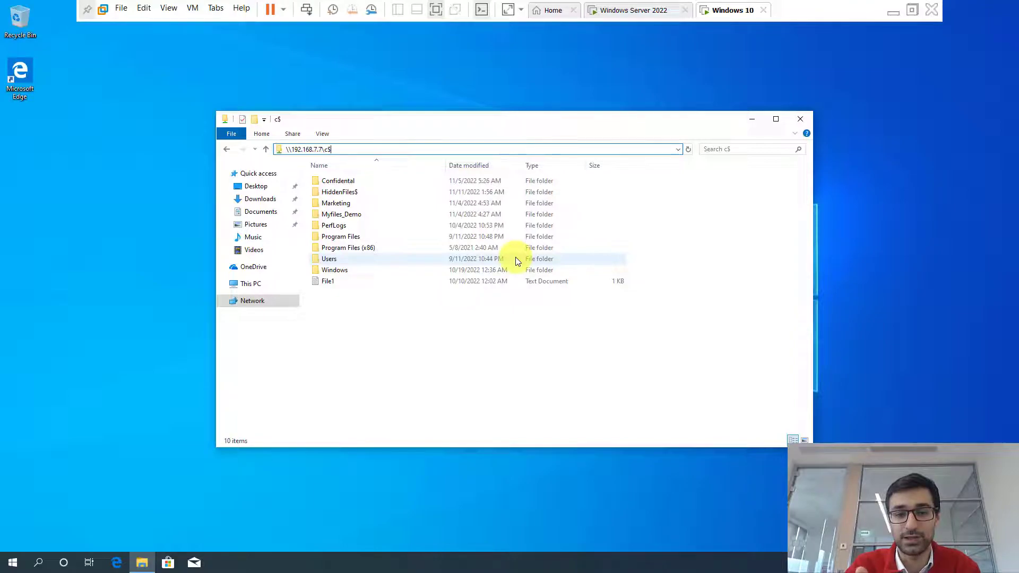
- Change the path to \\192.168.7.7\e$ and open its WindowsImageBackup folder
{"action": "key", "text": "BackSpace"}
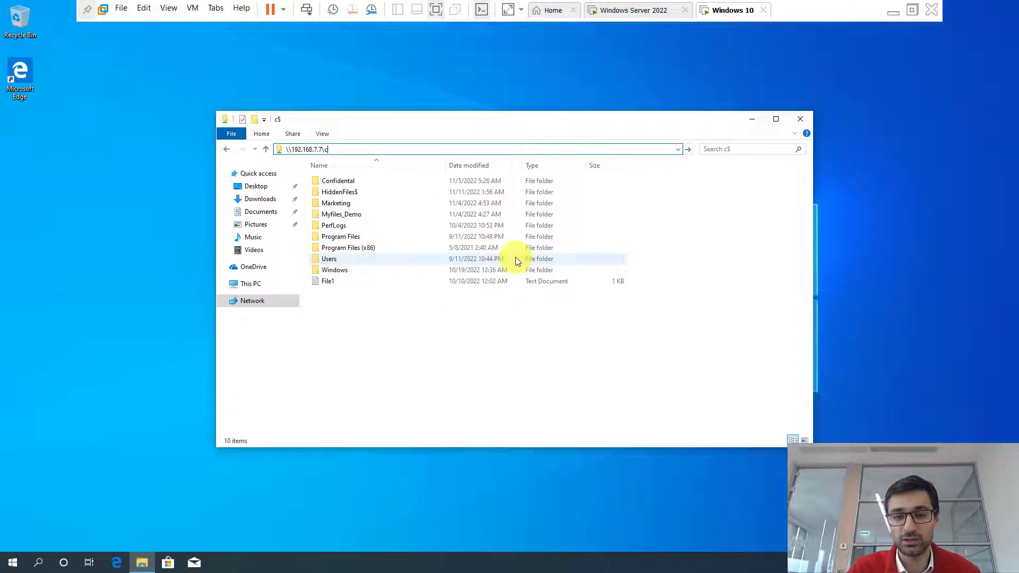
{"action": "key", "text": "BackSpace"}
{"action": "type", "text": "e"}
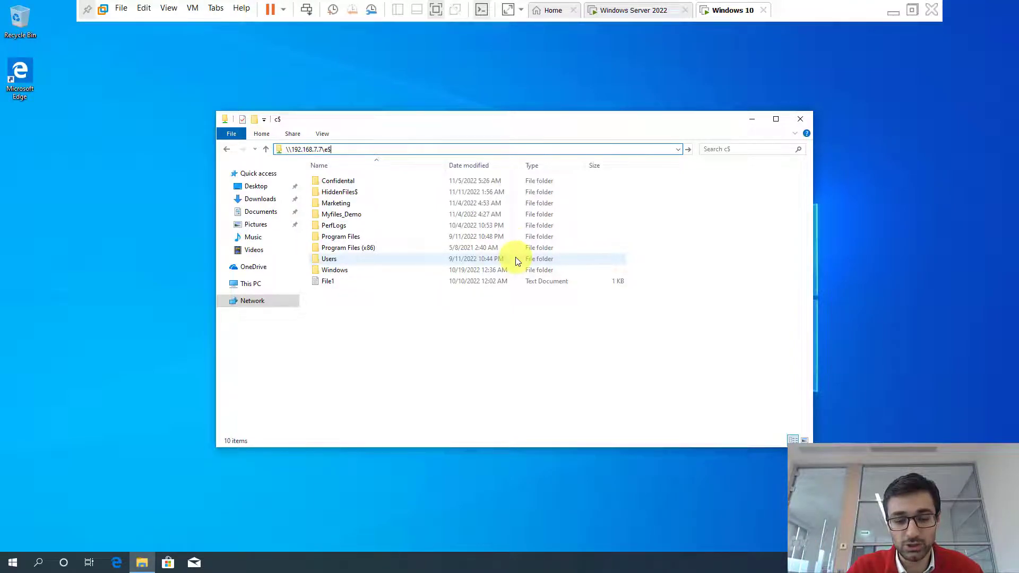
{"action": "type", "text": "$"}
{"action": "key", "text": "Return"}
{"action": "double_click", "coordinate": [379, 183]}
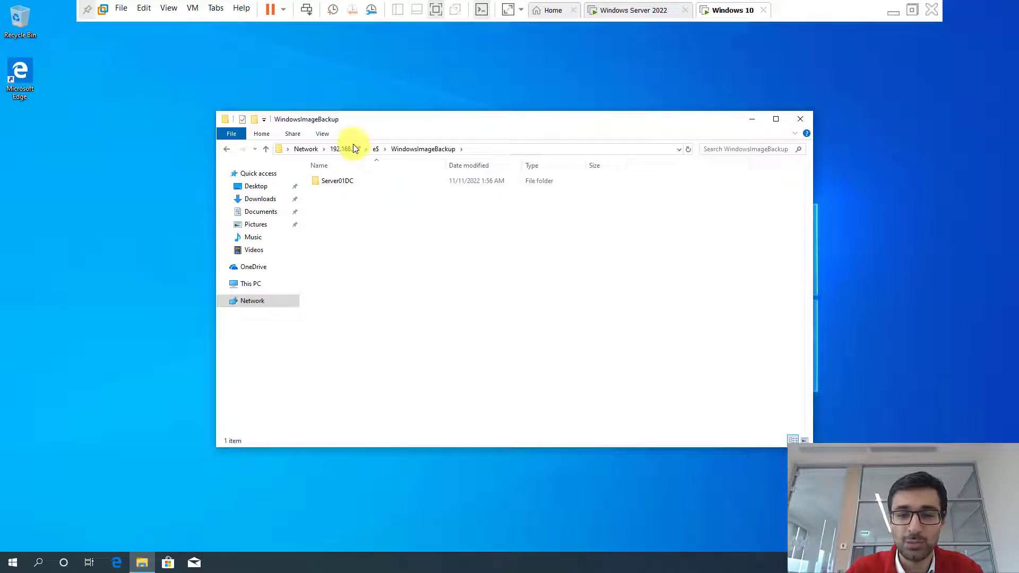
{"action": "left_click", "coordinate": [638, 11]}
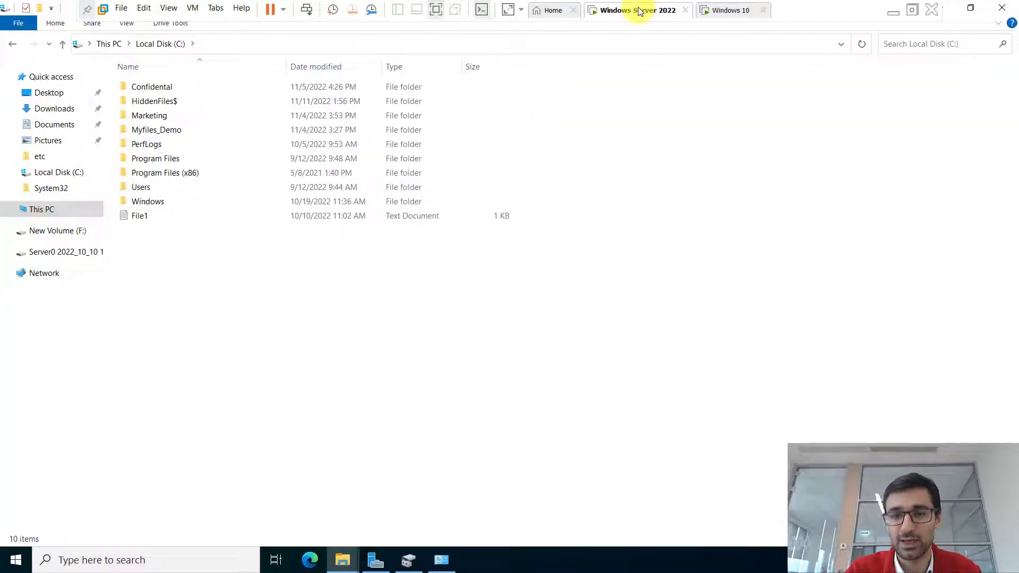
- Minimize VMware and step through the slides from Administrative Shares (15) to Network Printing (16)
{"action": "left_click", "coordinate": [897, 9]}
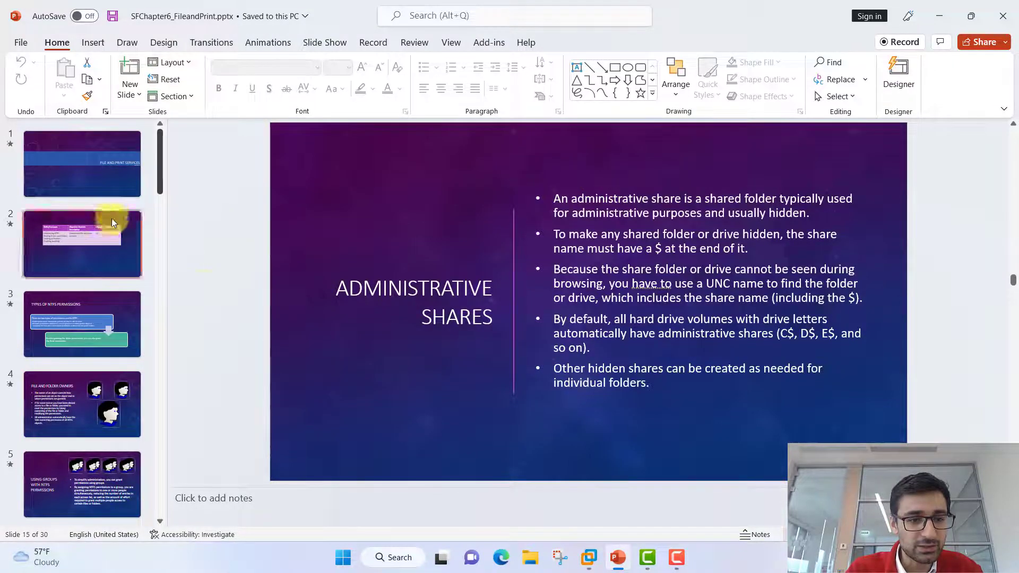
{"action": "right_click", "coordinate": [108, 279]}
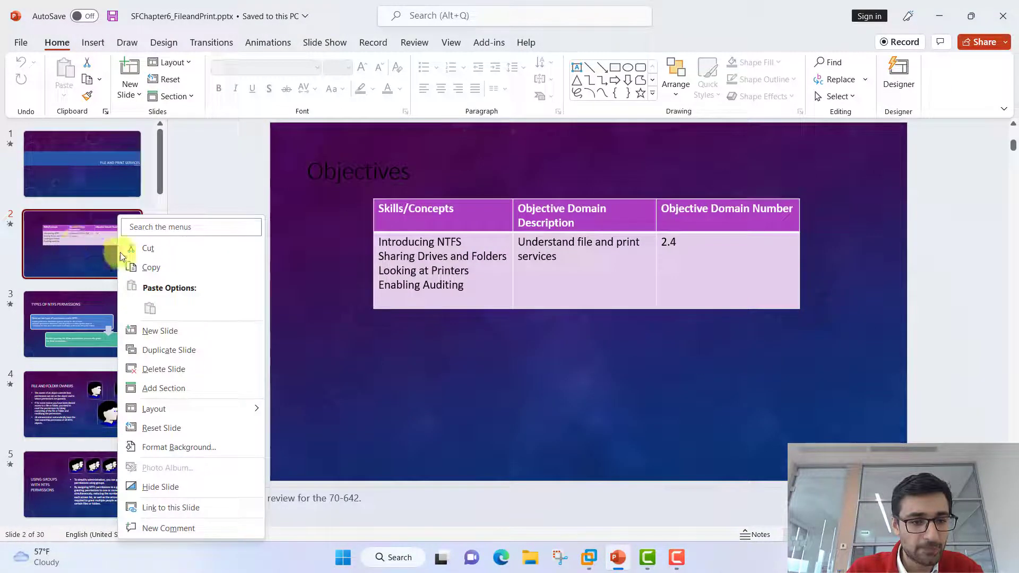
{"action": "key", "text": "Escape"}
{"action": "scroll", "coordinate": [82, 317], "scroll_direction": "down", "scroll_amount": 15}
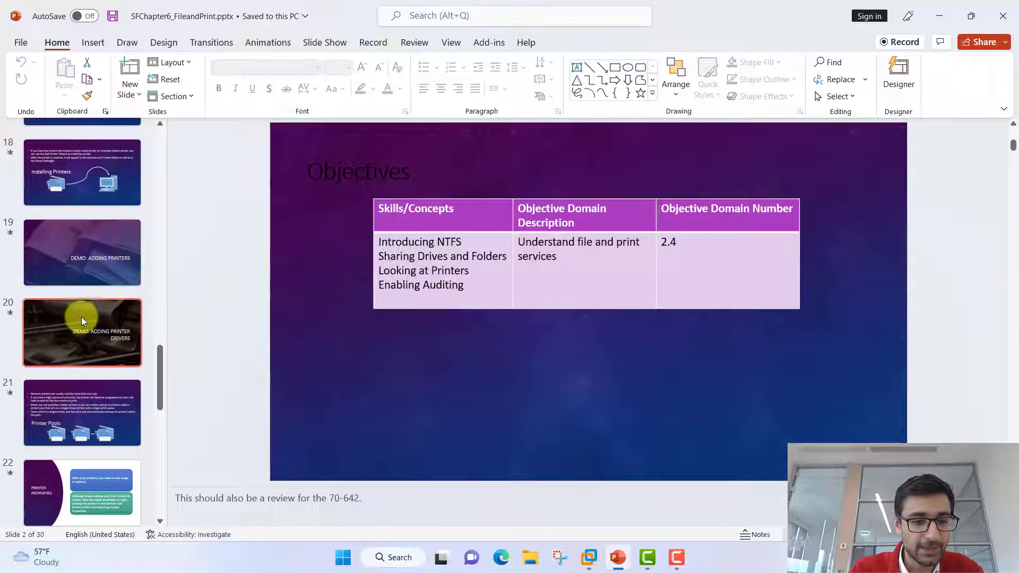
{"action": "left_click", "coordinate": [103, 248]}
{"action": "key", "text": "Up"}
{"action": "key", "text": "Up"}
{"action": "key", "text": "Up"}
{"action": "key", "text": "Down"}
{"action": "key", "text": "Up"}
{"action": "key", "text": "Up"}
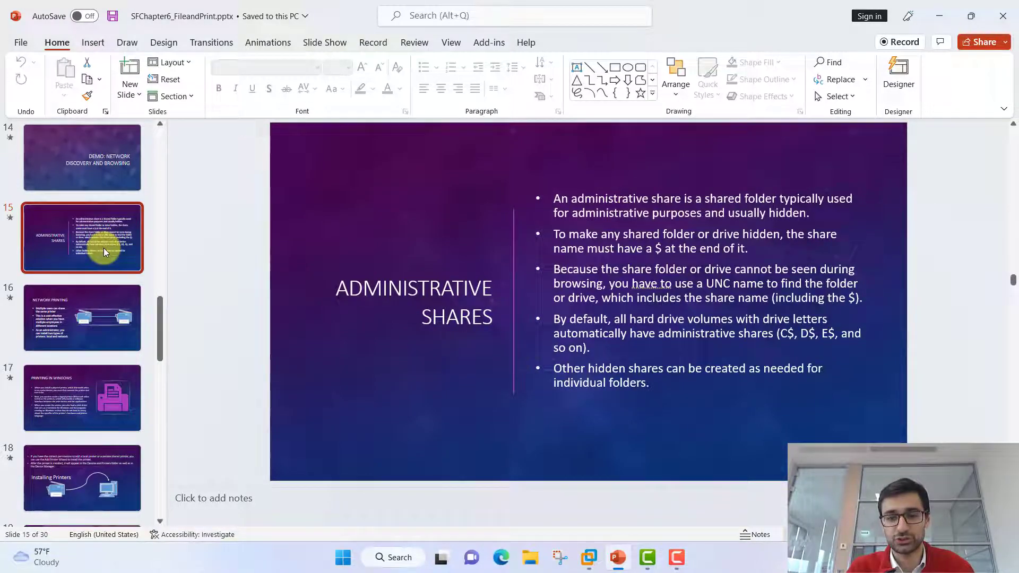
{"action": "key", "text": "Down"}
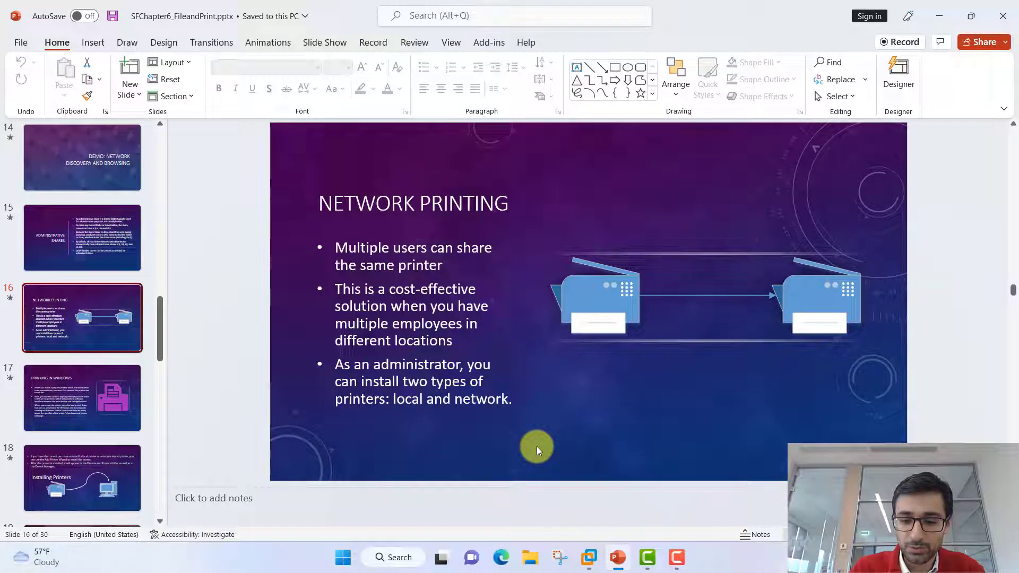
{"action": "mouse_move", "coordinate": [590, 556]}
{"action": "left_click", "coordinate": [569, 466]}
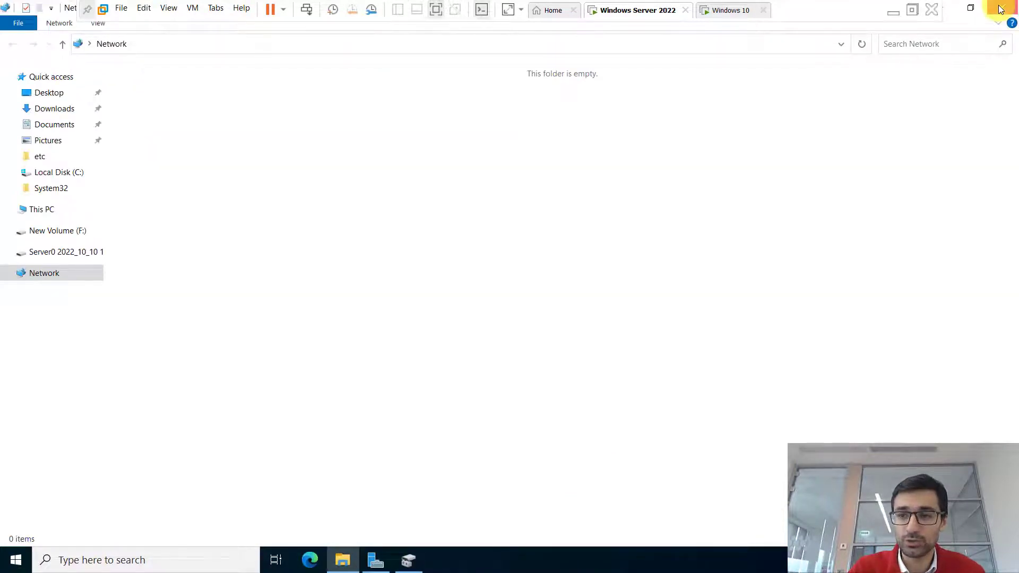
- Close the server's network settings, Disk Management and Server Manager, then open Local Disk (C:)
{"action": "left_click", "coordinate": [1000, 10]}
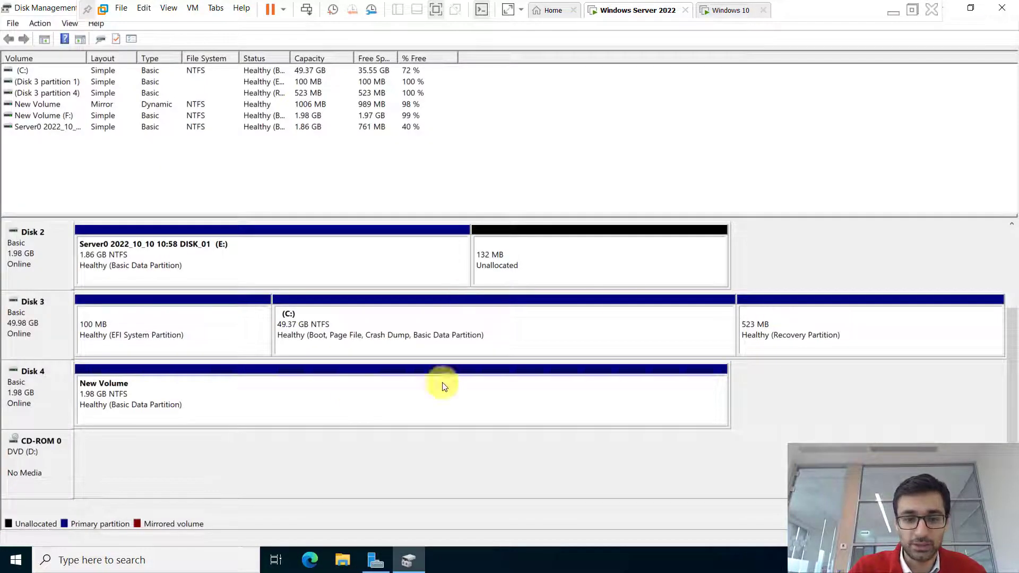
{"action": "left_click", "coordinate": [1001, 8]}
{"action": "left_click", "coordinate": [998, 8]}
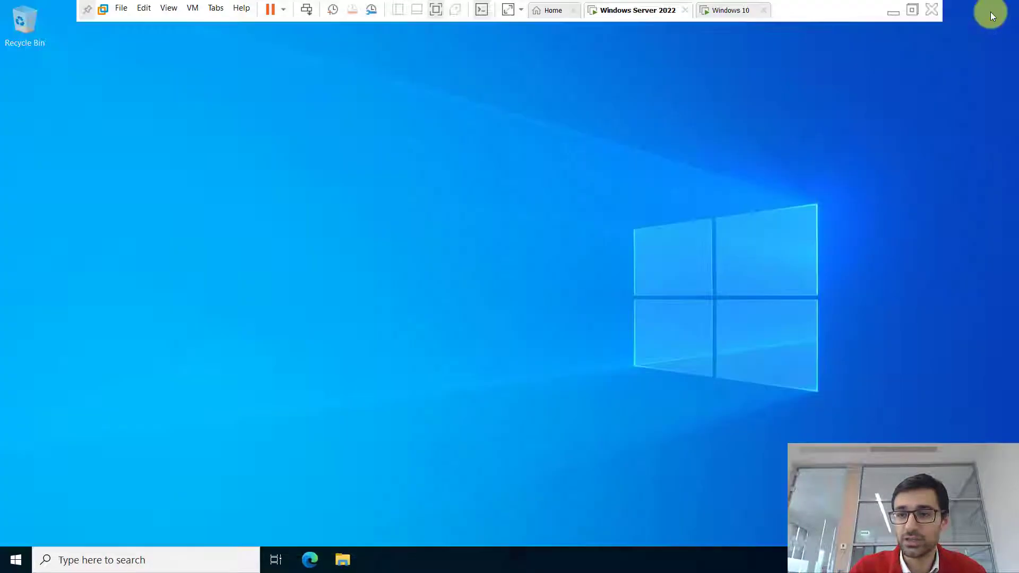
{"action": "left_click", "coordinate": [341, 562]}
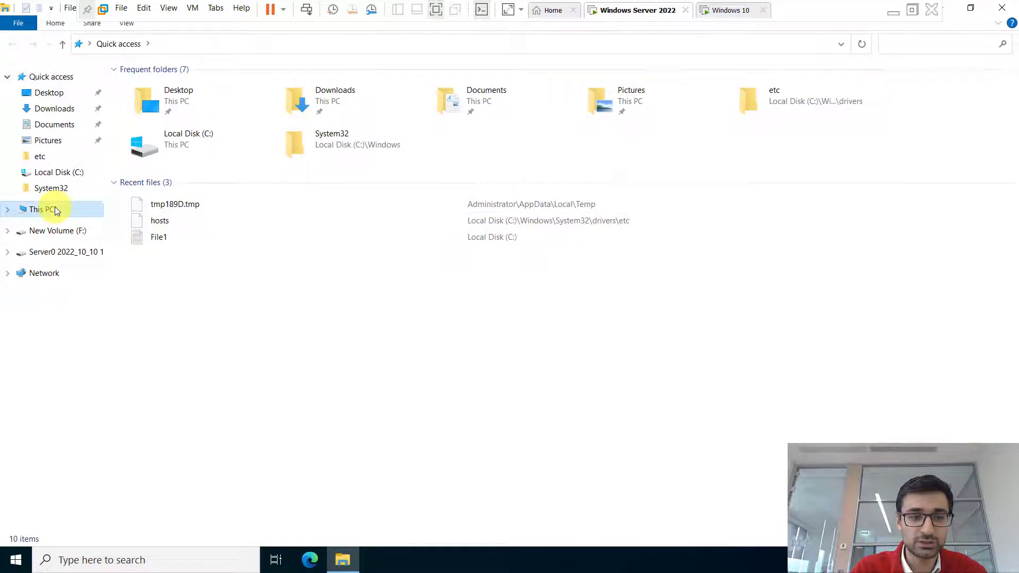
{"action": "left_click", "coordinate": [55, 207]}
{"action": "double_click", "coordinate": [228, 207]}
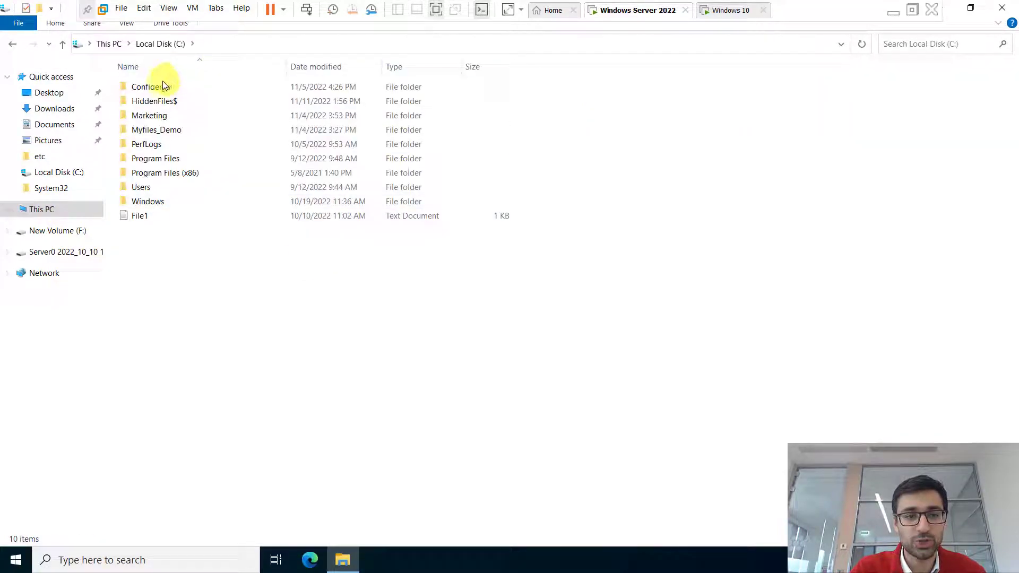
- Review the Confidental folder's Sharing tab and share wizard, then cancel without changes
{"action": "left_click", "coordinate": [158, 87]}
{"action": "right_click", "coordinate": [158, 88]}
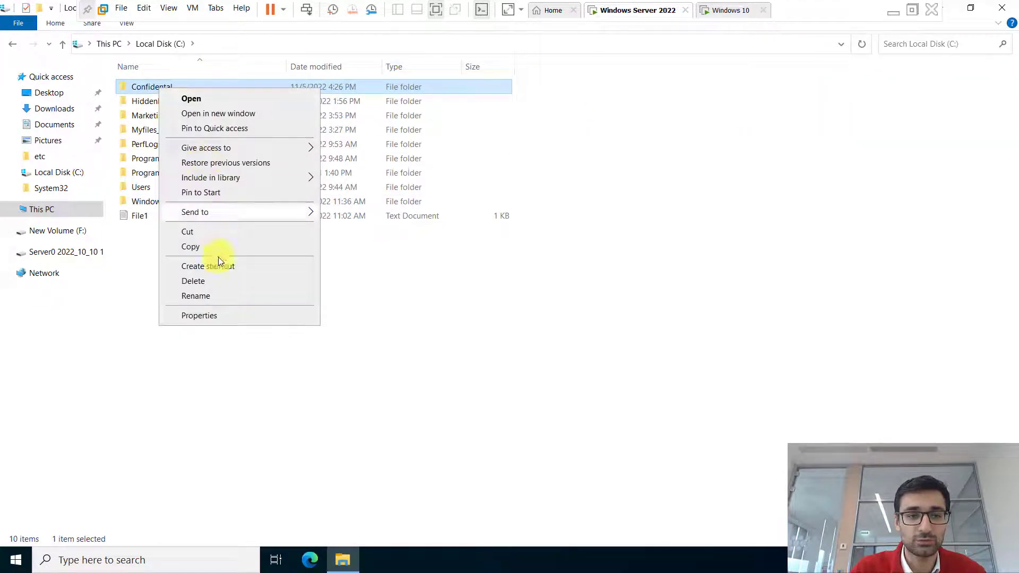
{"action": "left_click", "coordinate": [192, 316]}
{"action": "left_click", "coordinate": [220, 121]}
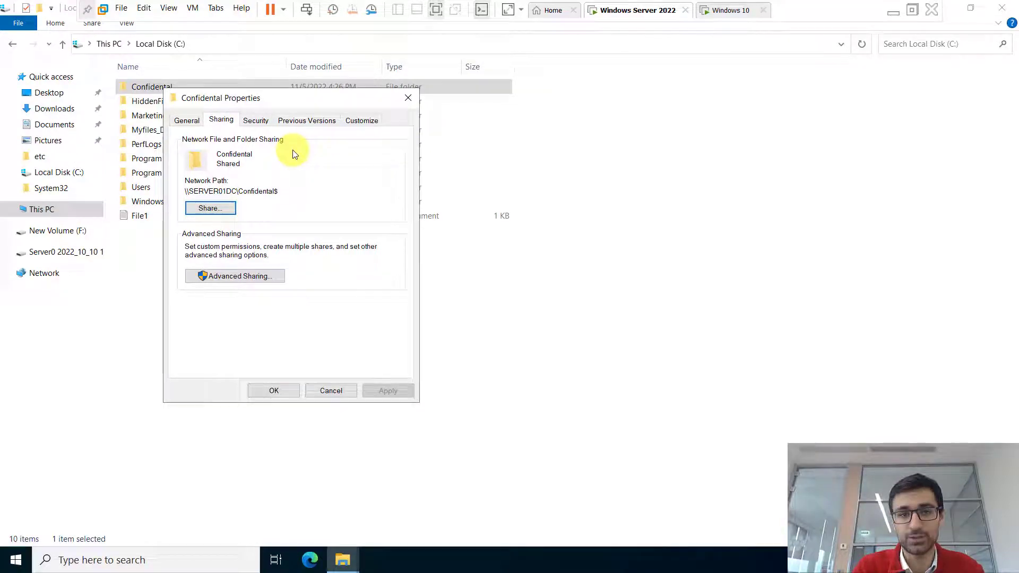
{"action": "left_click", "coordinate": [215, 206]}
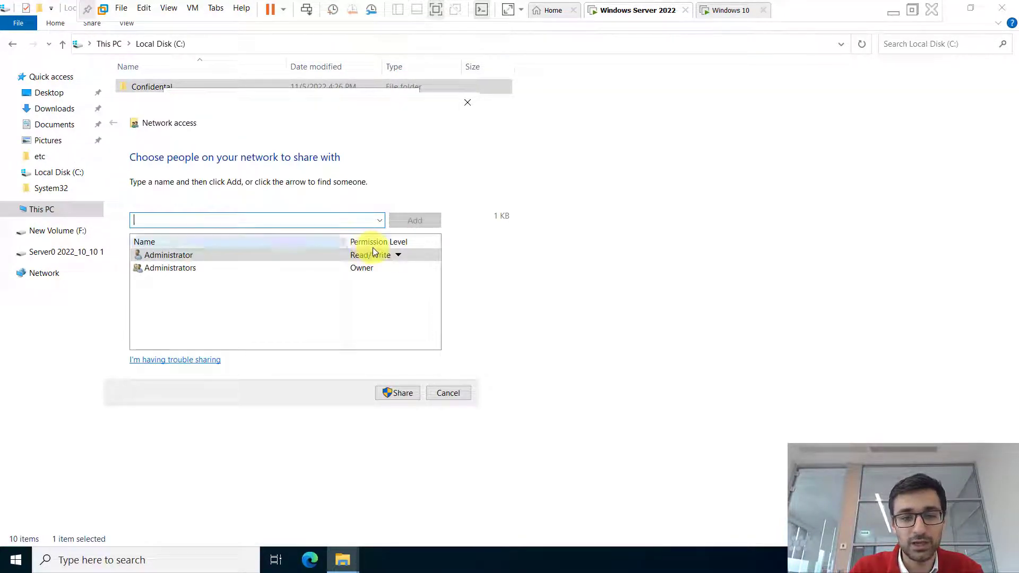
{"action": "left_click", "coordinate": [446, 392]}
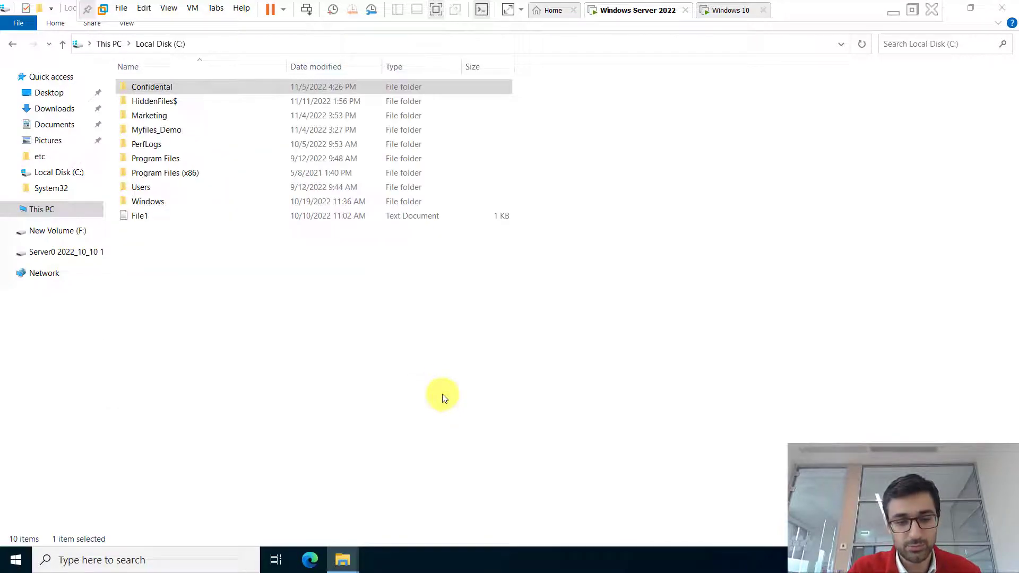
- Open the Marketing folder's Properties and look at its Sharing tab and share wizard
{"action": "right_click", "coordinate": [162, 116]}
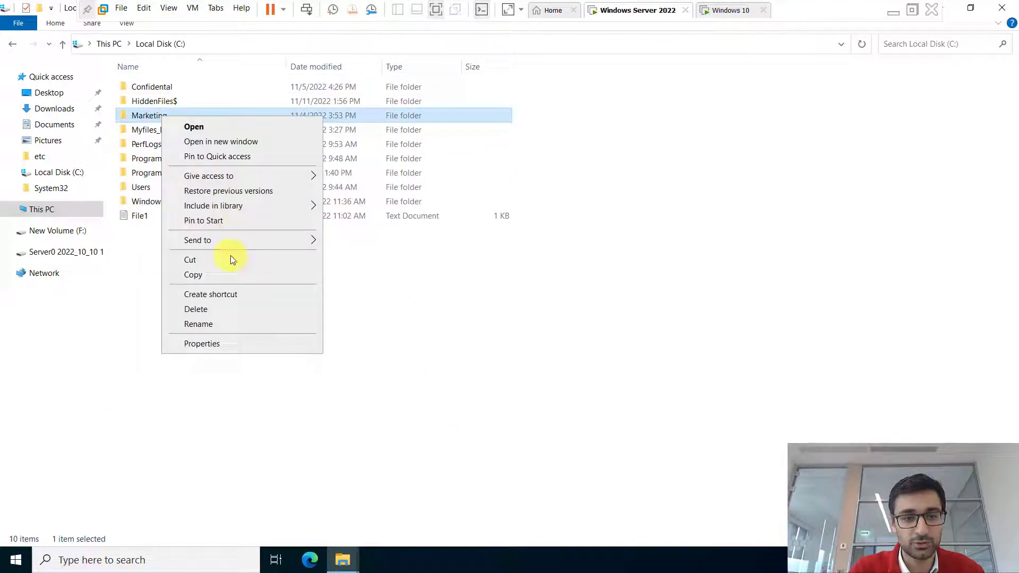
{"action": "left_click", "coordinate": [197, 344]}
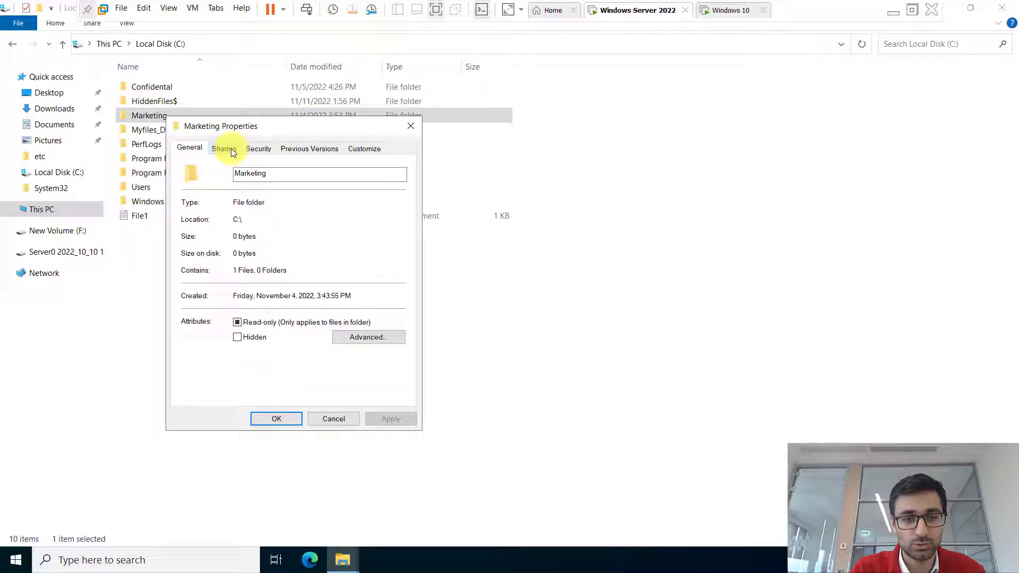
{"action": "left_click", "coordinate": [231, 148]}
{"action": "left_click", "coordinate": [228, 238]}
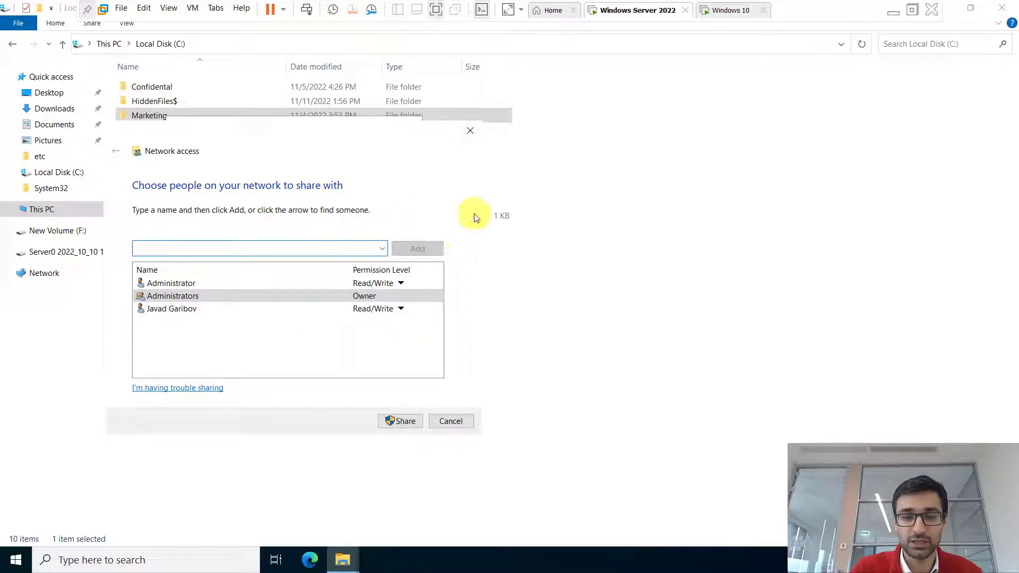
{"action": "left_click", "coordinate": [468, 130]}
- In Marketing's Security permissions, clear Full control and Modify for the domain user, keeping Write allowed
{"action": "left_click", "coordinate": [257, 147]}
{"action": "left_click", "coordinate": [375, 258]}
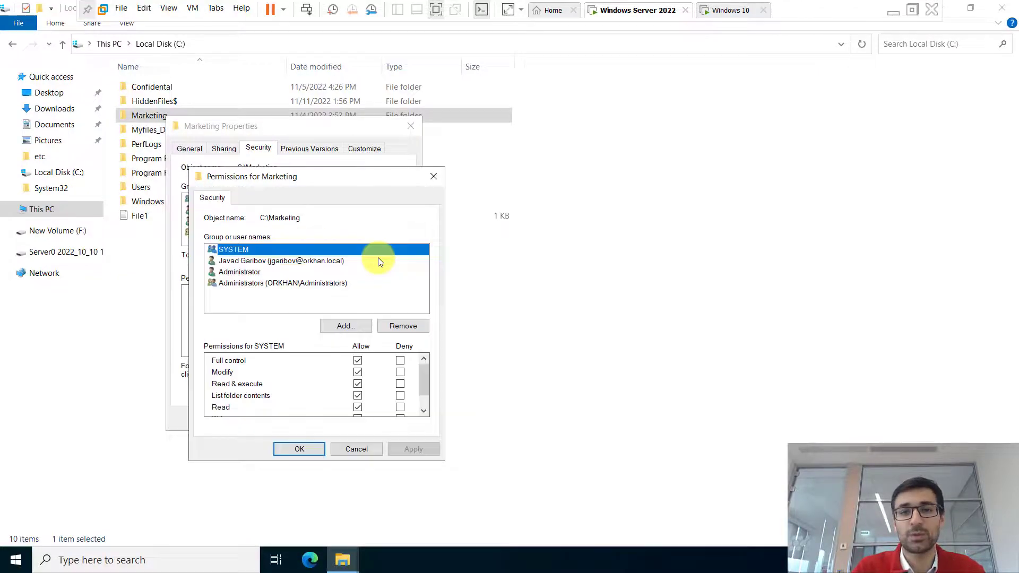
{"action": "left_click", "coordinate": [285, 261]}
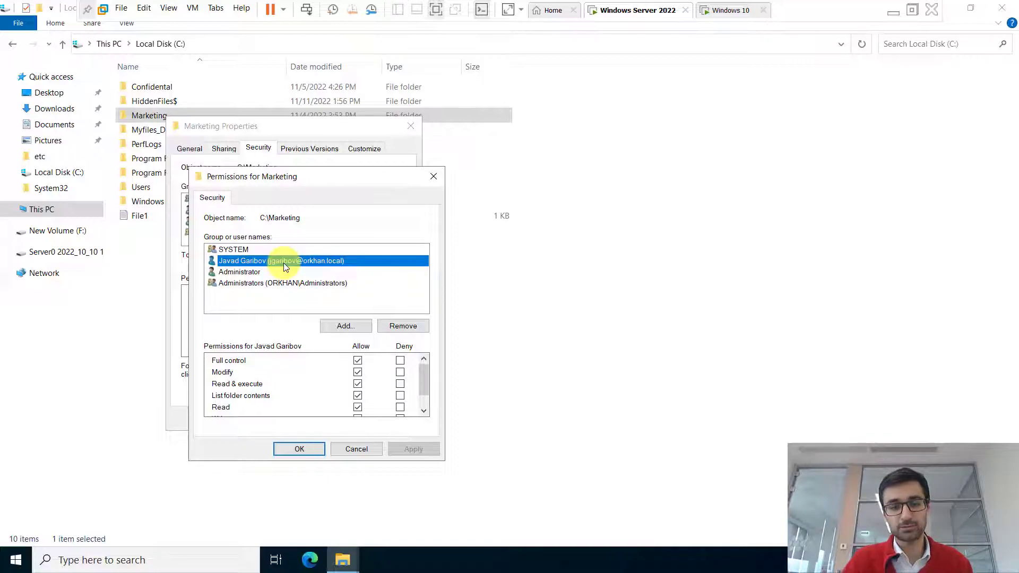
{"action": "left_click", "coordinate": [363, 372]}
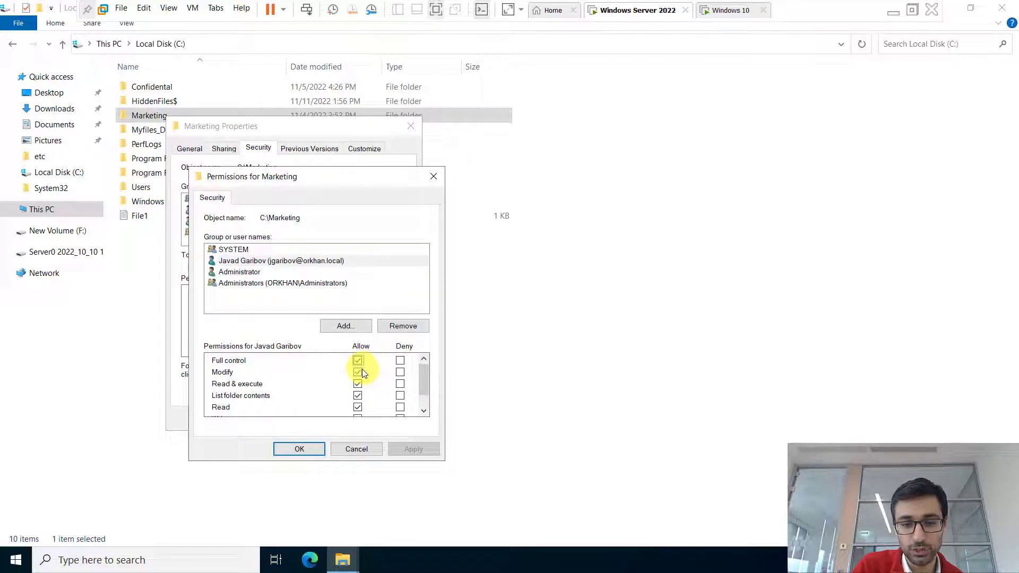
{"action": "left_click", "coordinate": [363, 372]}
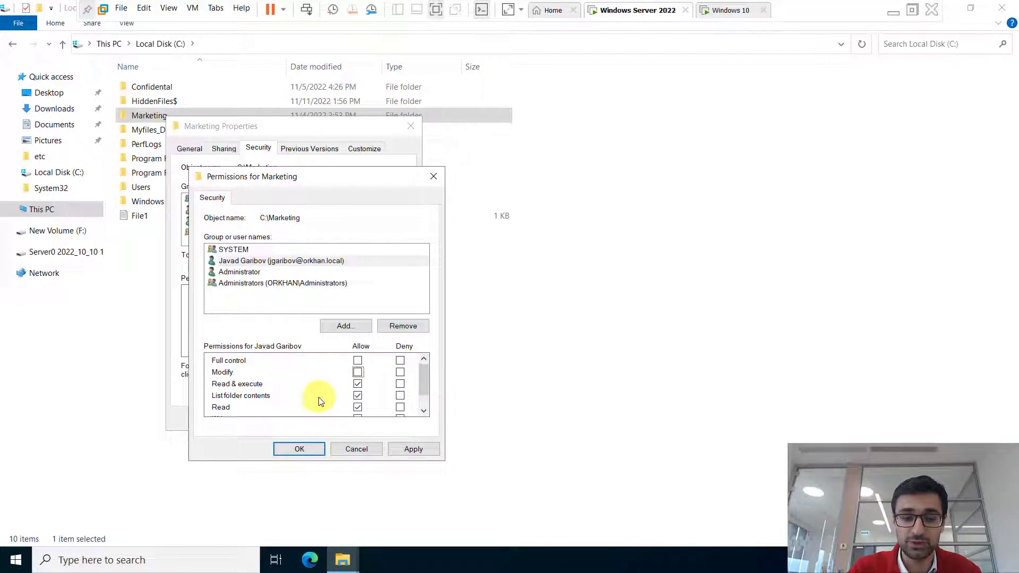
{"action": "scroll", "coordinate": [428, 387], "scroll_direction": "down", "scroll_amount": 2}
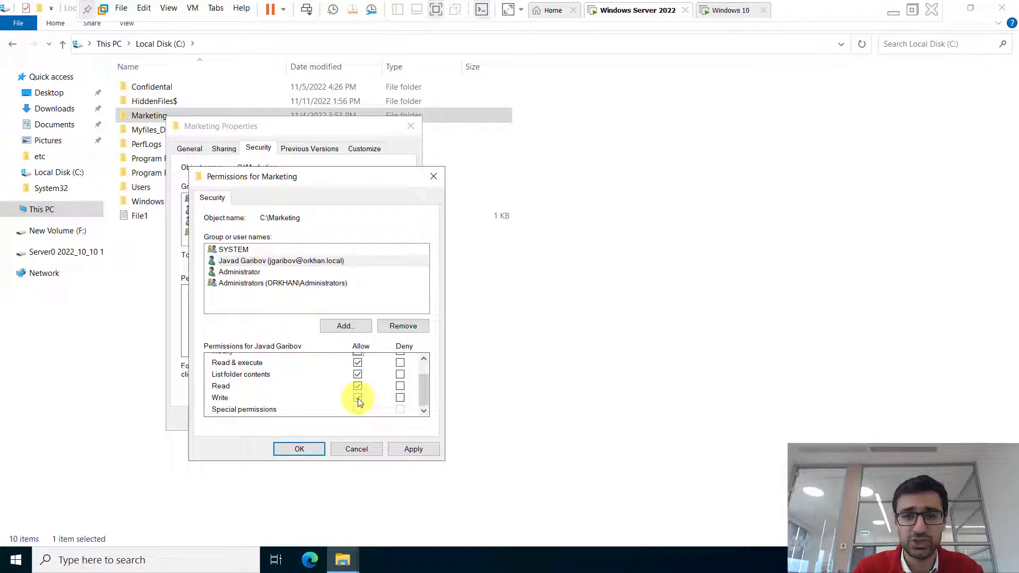
{"action": "left_click", "coordinate": [358, 398]}
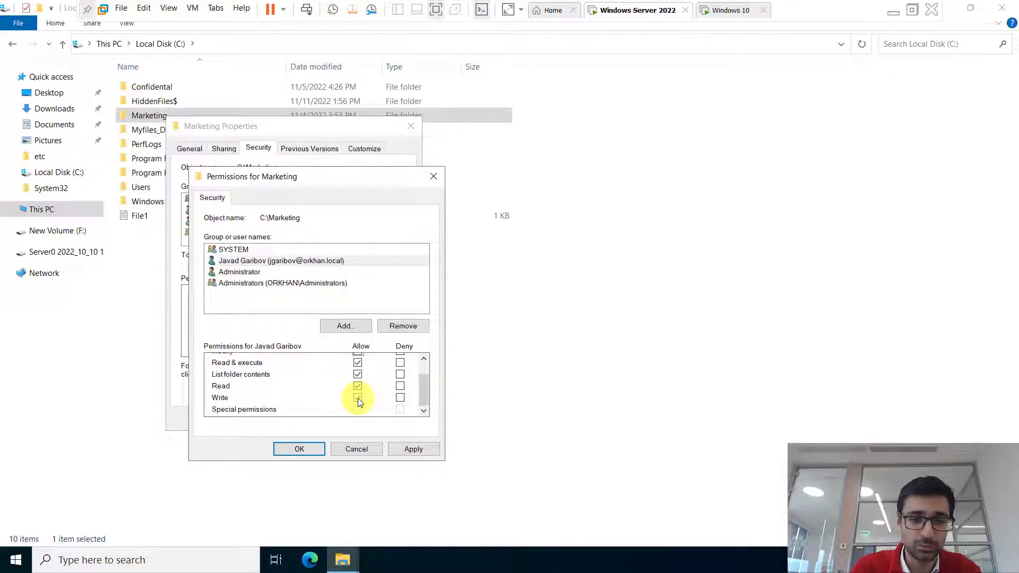
{"action": "left_click", "coordinate": [433, 176]}
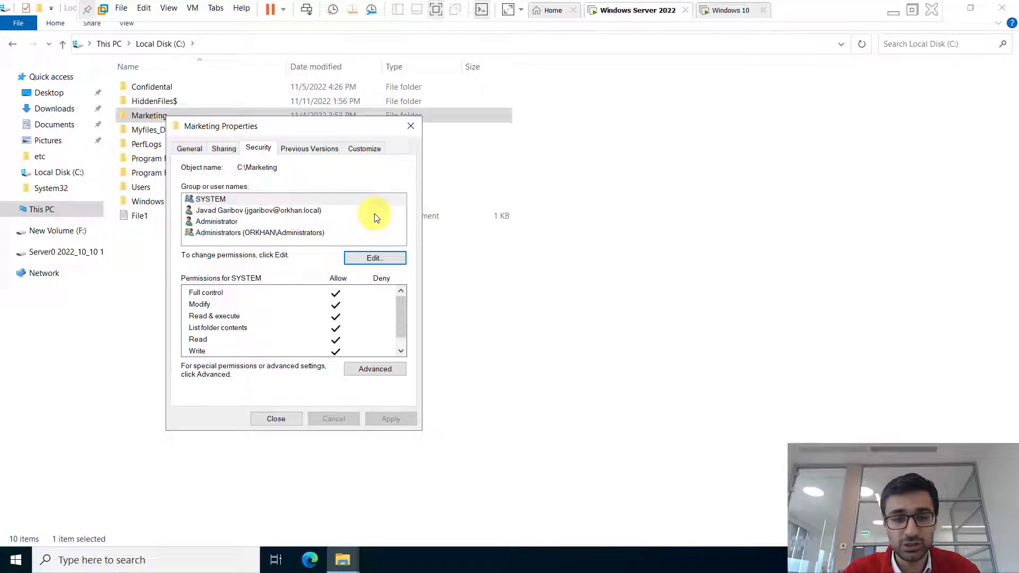
- Check the Marketing folder's effective access, then close its security and properties windows and Confidental Properties
{"action": "left_click", "coordinate": [368, 370]}
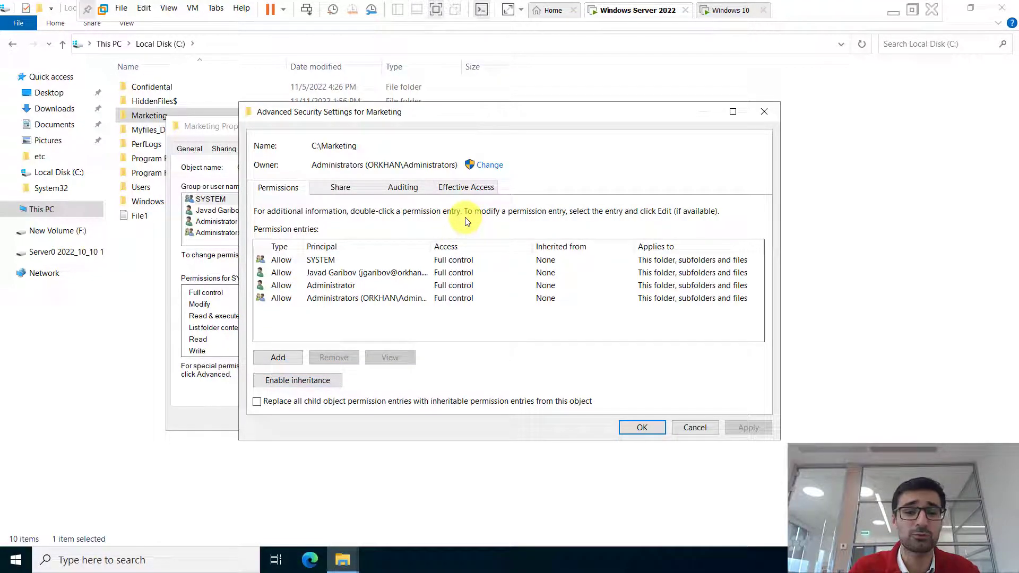
{"action": "left_click", "coordinate": [467, 190]}
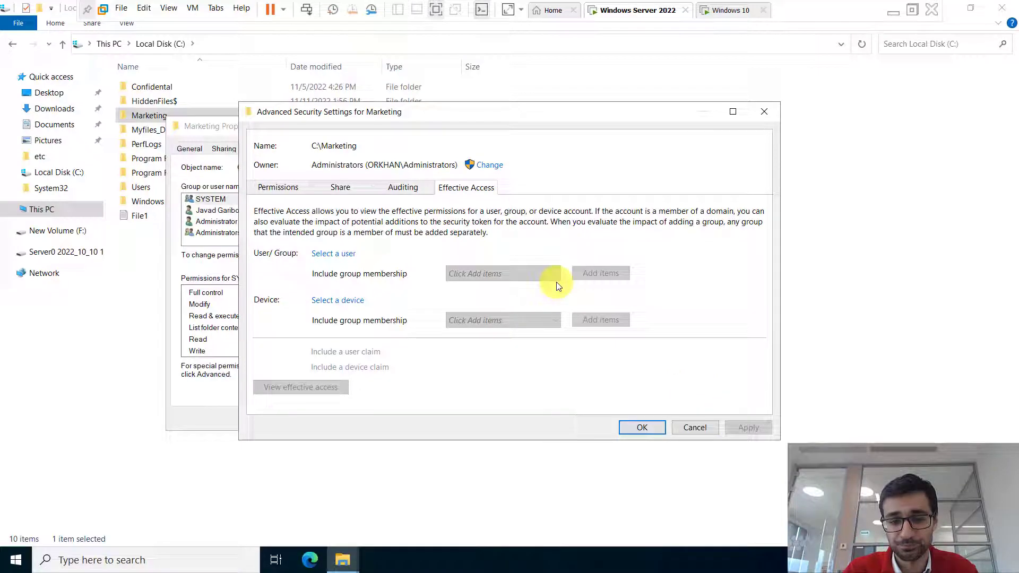
{"action": "left_click", "coordinate": [692, 427]}
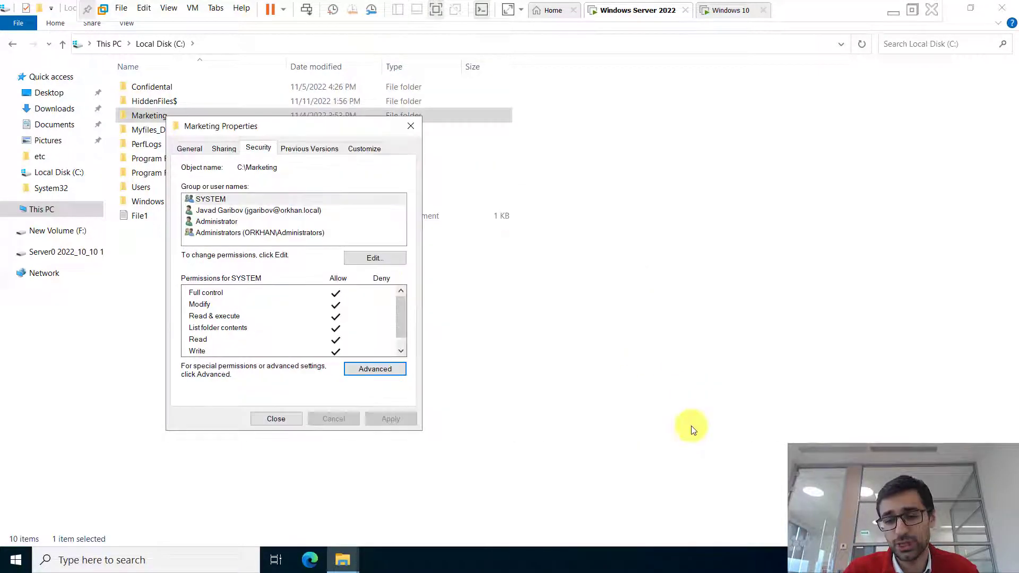
{"action": "left_click", "coordinate": [276, 418]}
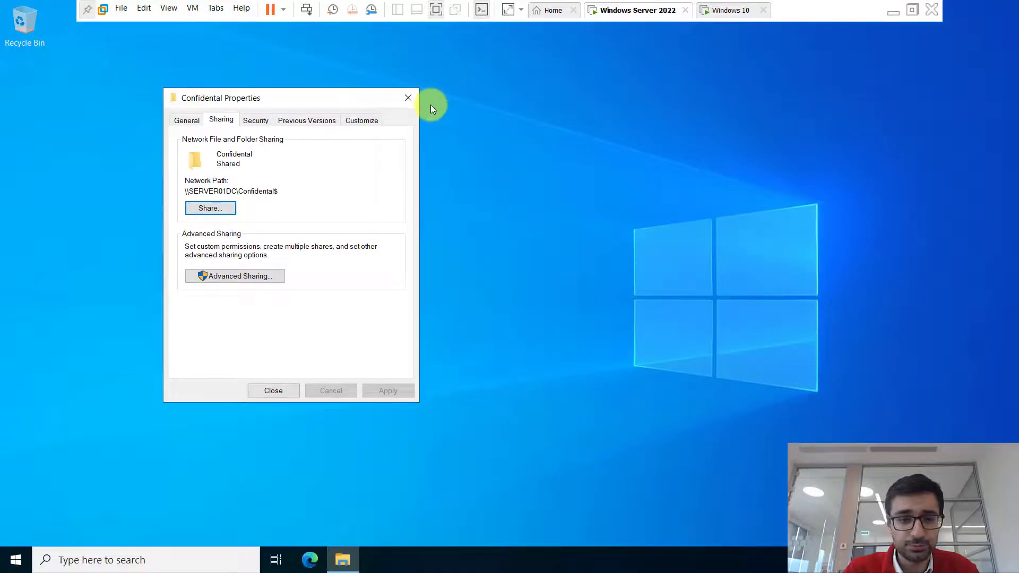
{"action": "left_click", "coordinate": [408, 98]}
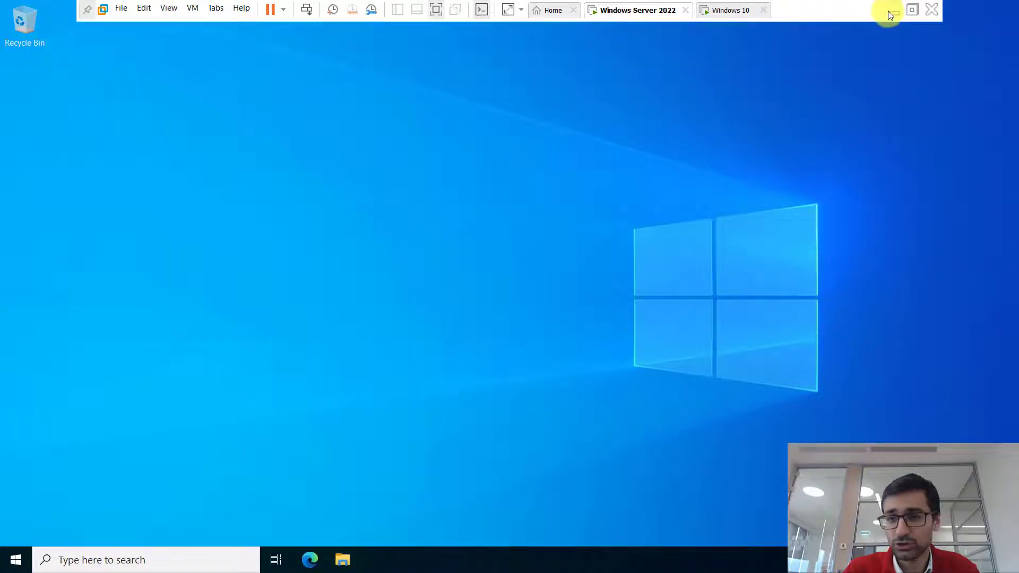
- Return to PowerPoint and advance through slide 17 to slide 20, 'Demo: Adding Printer Drivers', then slide 22
{"action": "left_click", "coordinate": [890, 11]}
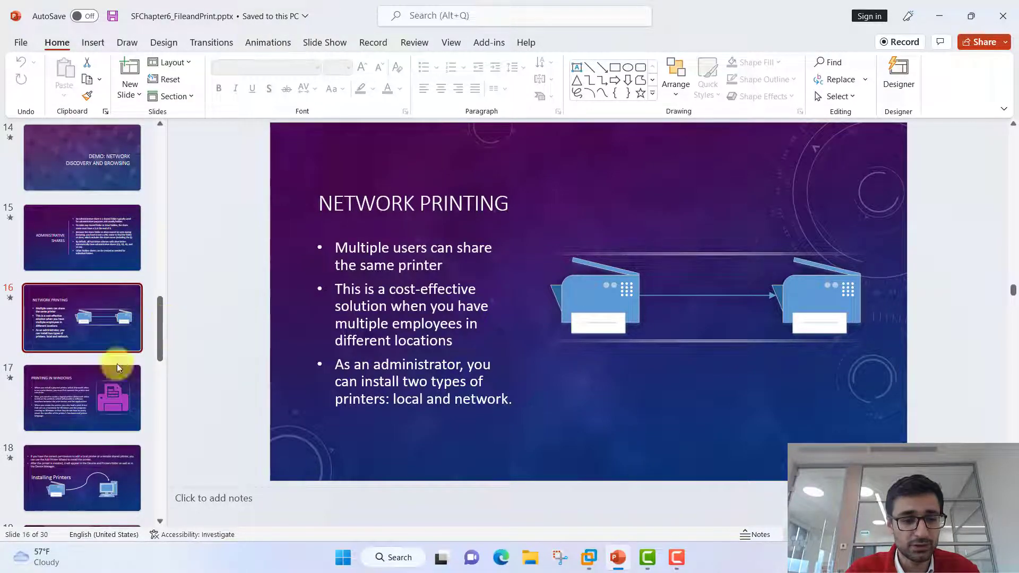
{"action": "left_click", "coordinate": [90, 393]}
{"action": "scroll", "coordinate": [90, 393], "scroll_direction": "down", "scroll_amount": 3}
{"action": "left_click", "coordinate": [90, 393]}
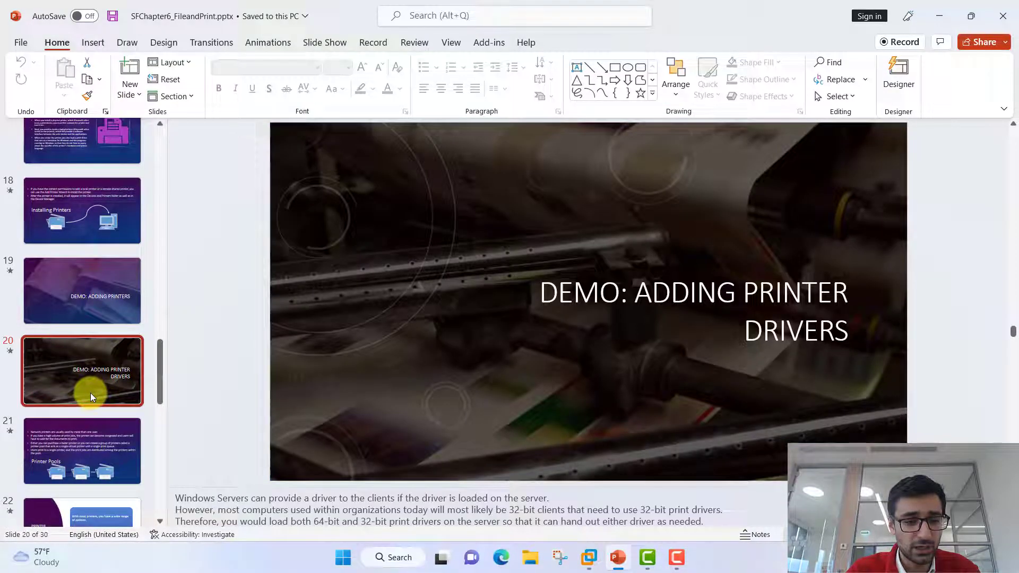
{"action": "scroll", "coordinate": [91, 393], "scroll_direction": "down", "scroll_amount": 3}
{"action": "left_click", "coordinate": [71, 406]}
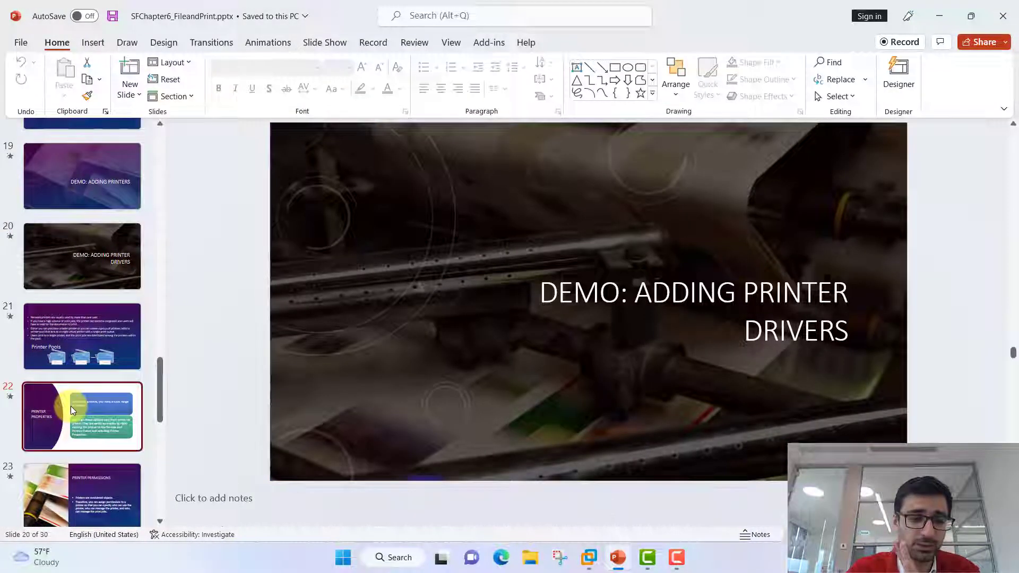